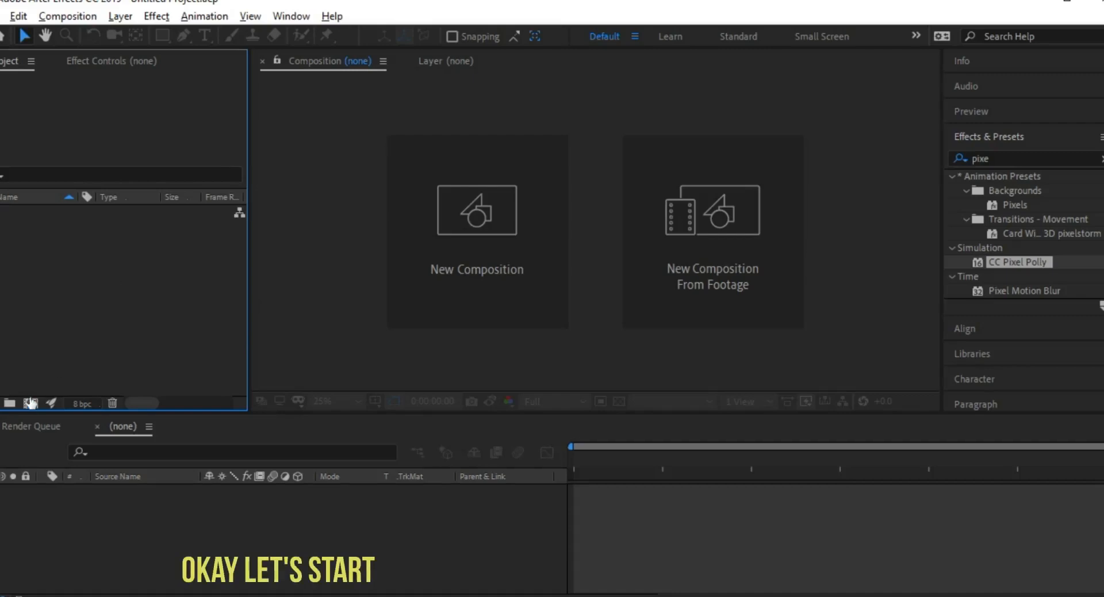
Create a new 1920 x 1080, 30 fps composition named Main with a 5-second duration
click(31, 403)
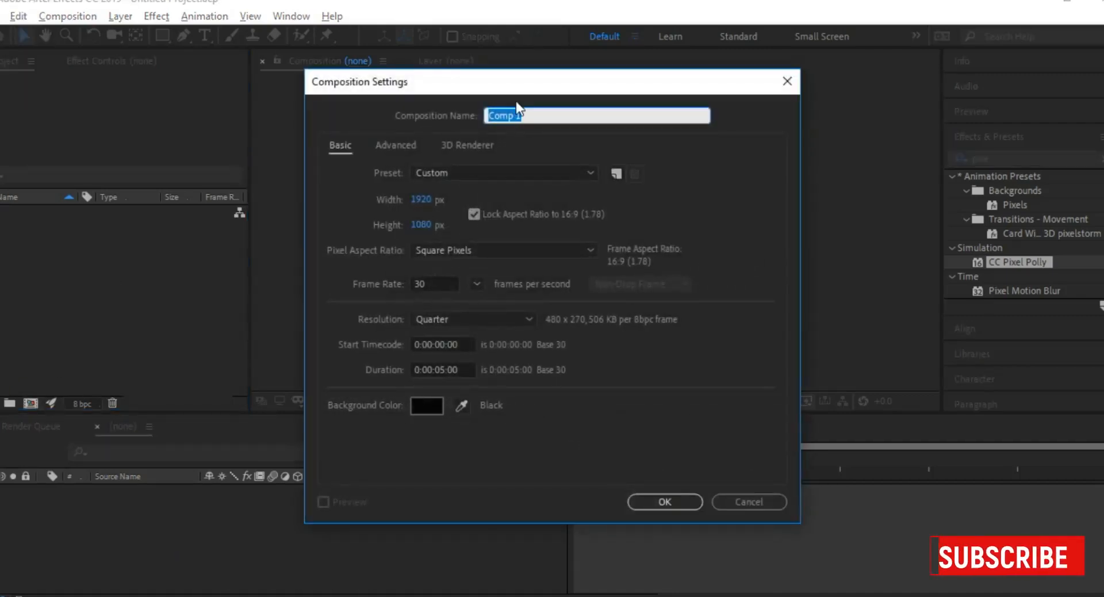
text(Main)
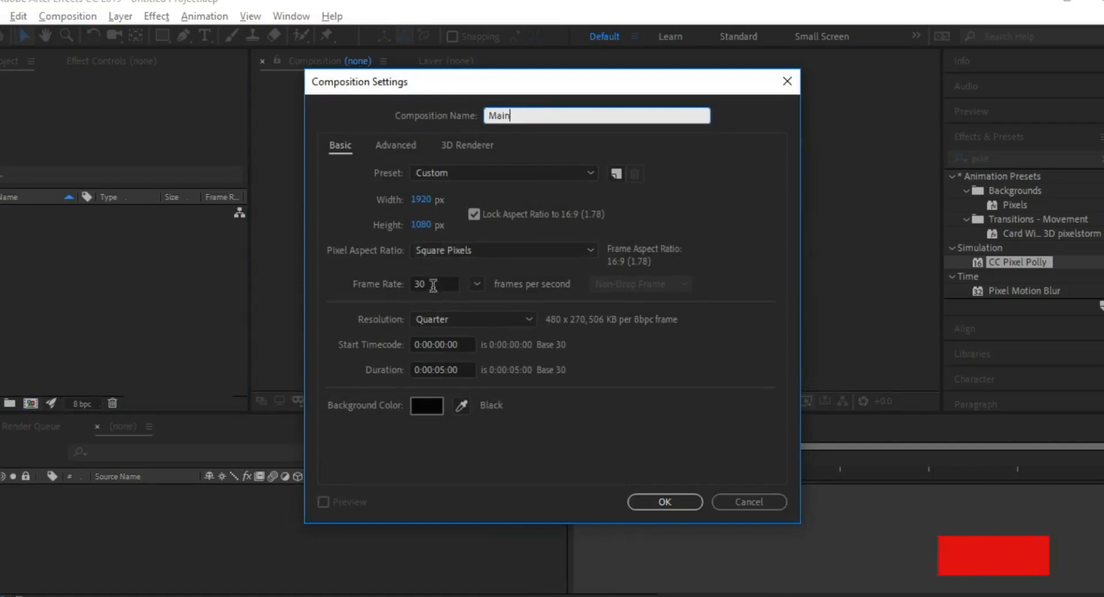
click(664, 502)
Add a text layer in the upper middle of the composition reading SHAD on one line and ADVENTURE below it
click(205, 34)
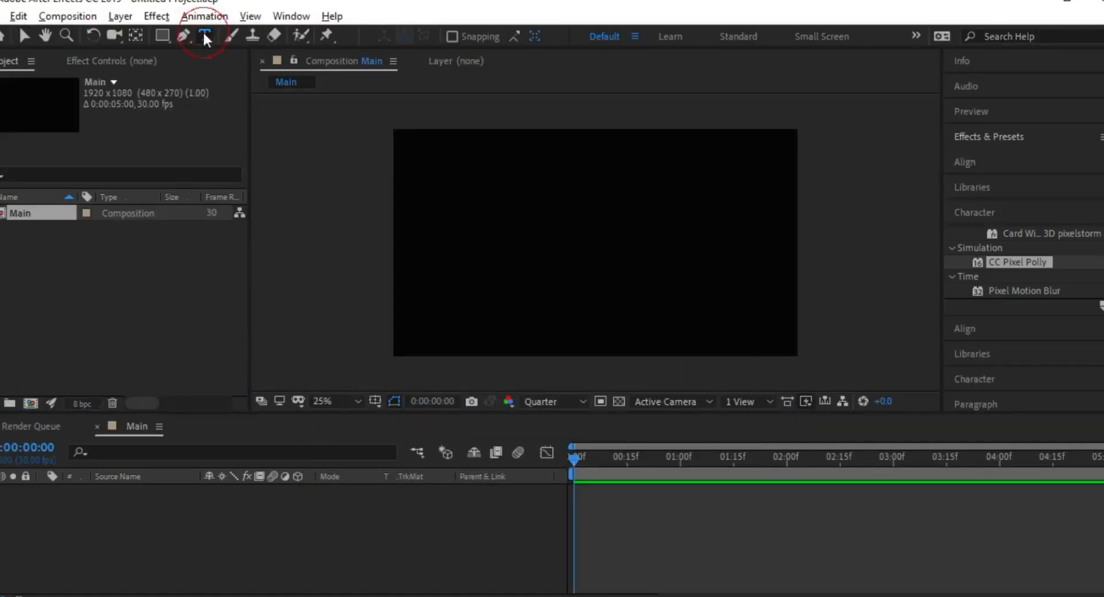
click(594, 202)
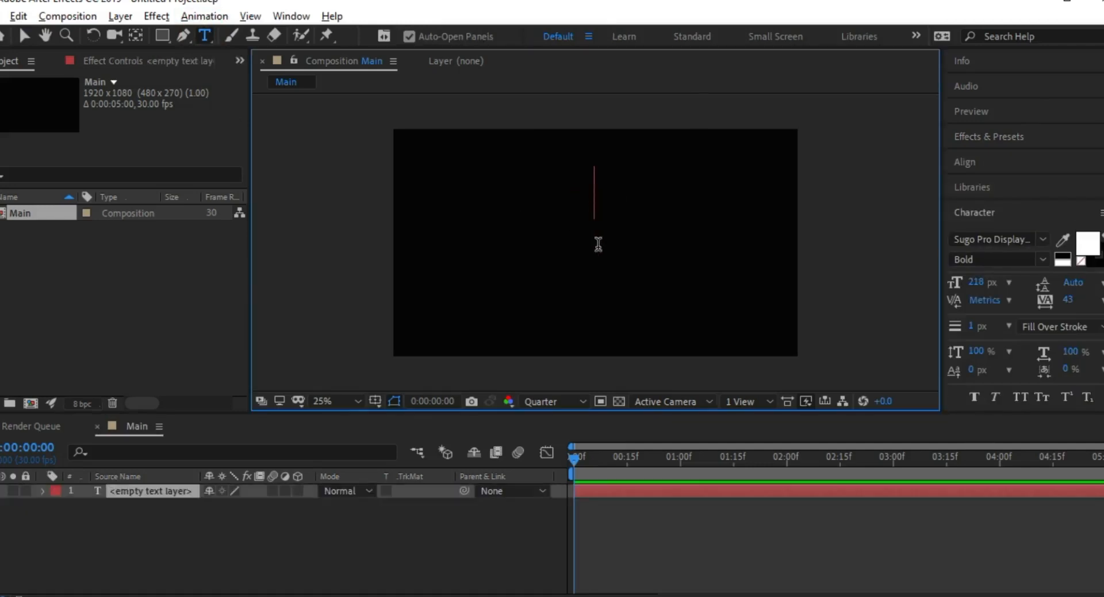
text(sha)
key(BackSpace)
key(BackSpace)
key(BackSpace)
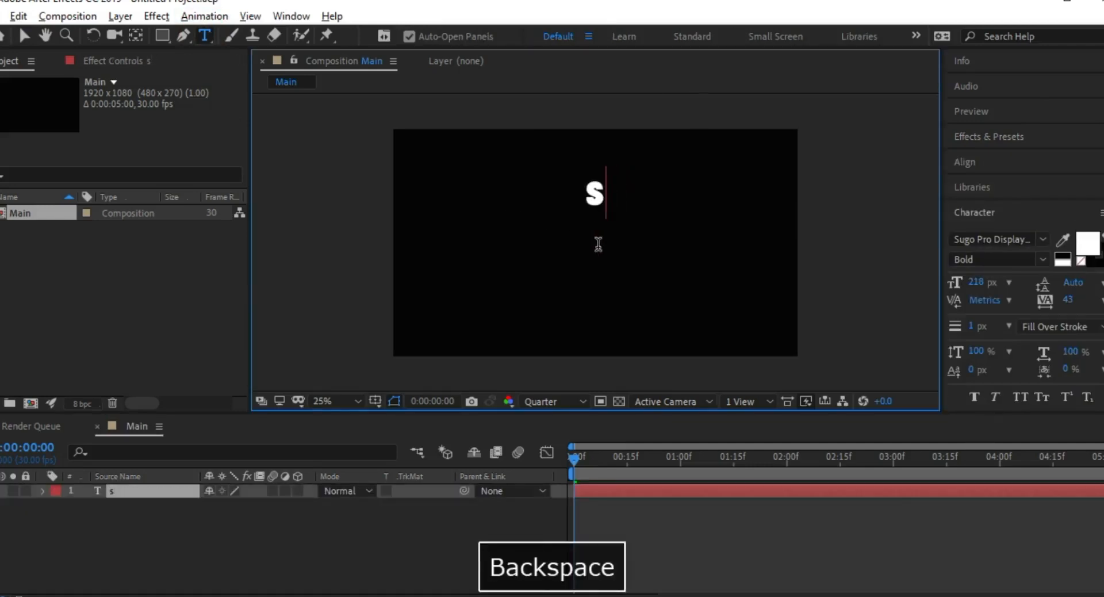
text(SHAD)
key(Return)
text(ADVENTURE)
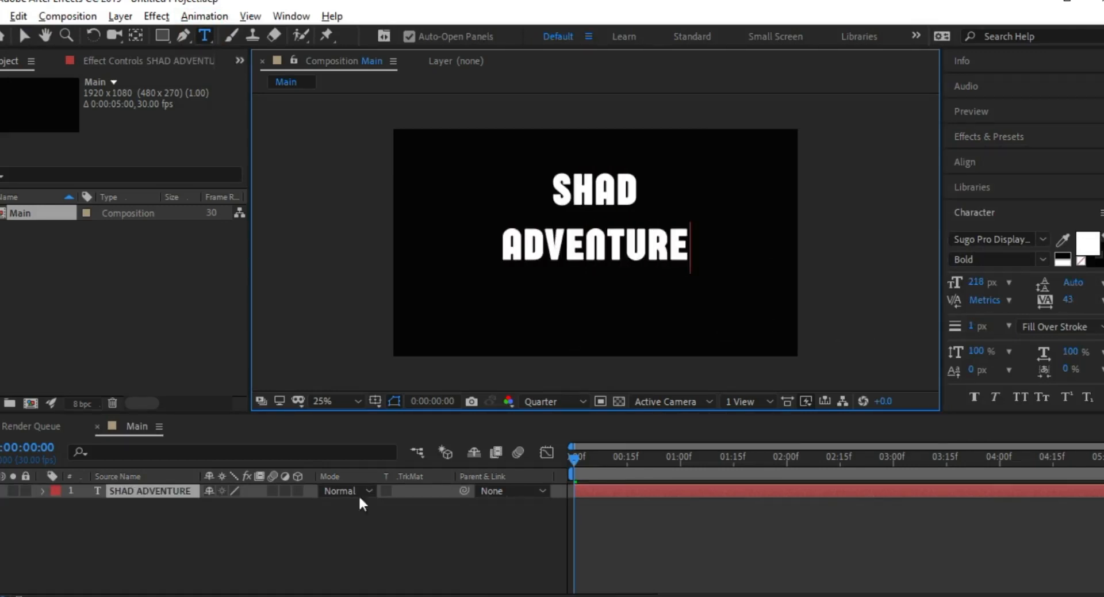
Draw a closed five-point Pen mask on the text layer, enclosing its right part with a slanted edge cutting through both words
click(173, 492)
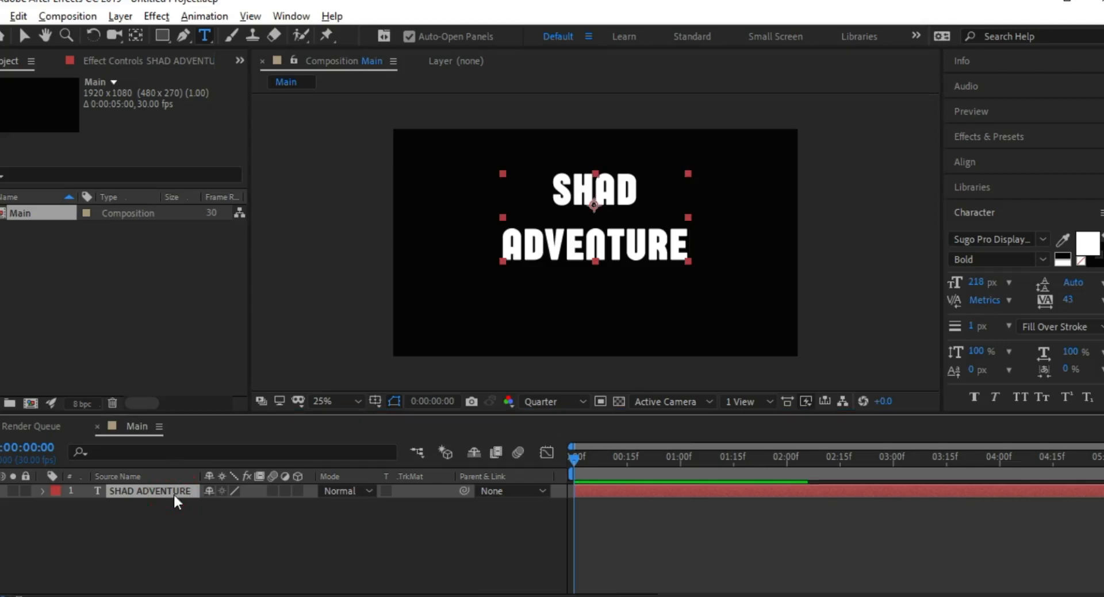
click(184, 36)
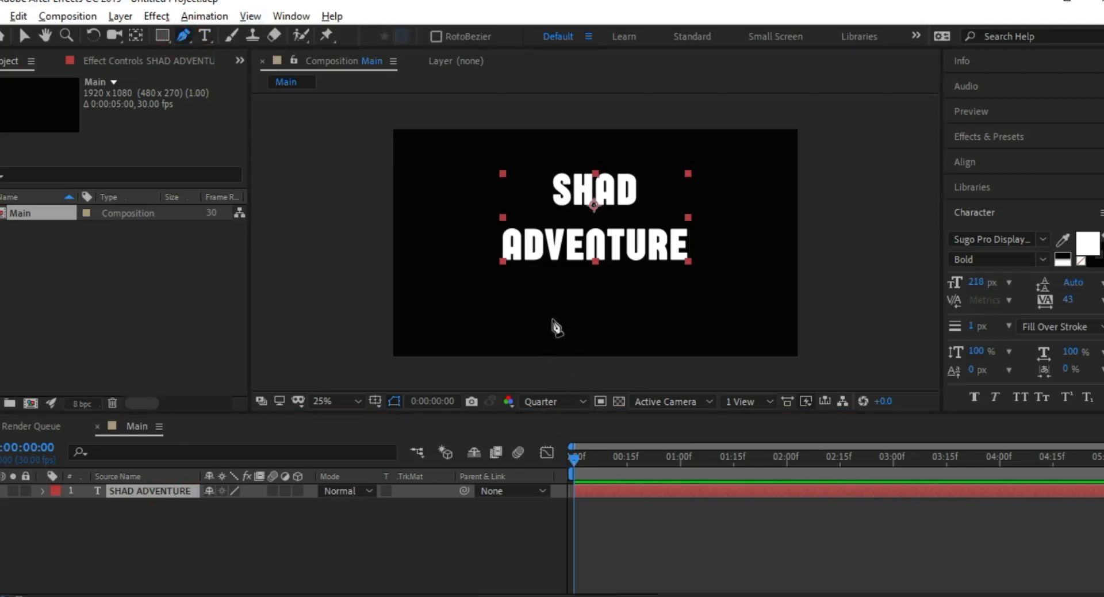
click(549, 311)
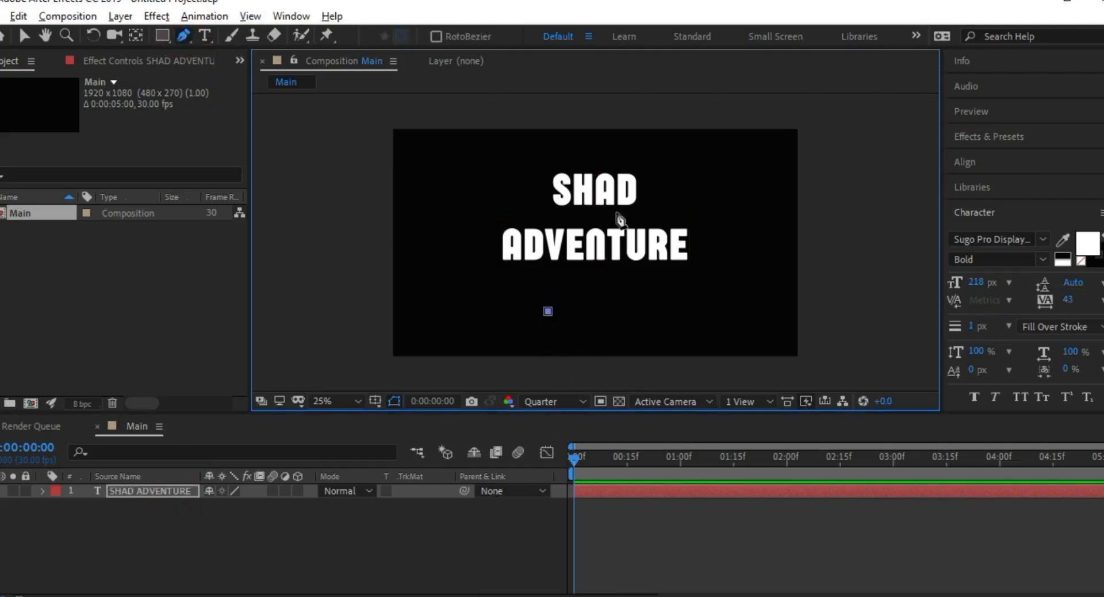
click(631, 154)
click(856, 162)
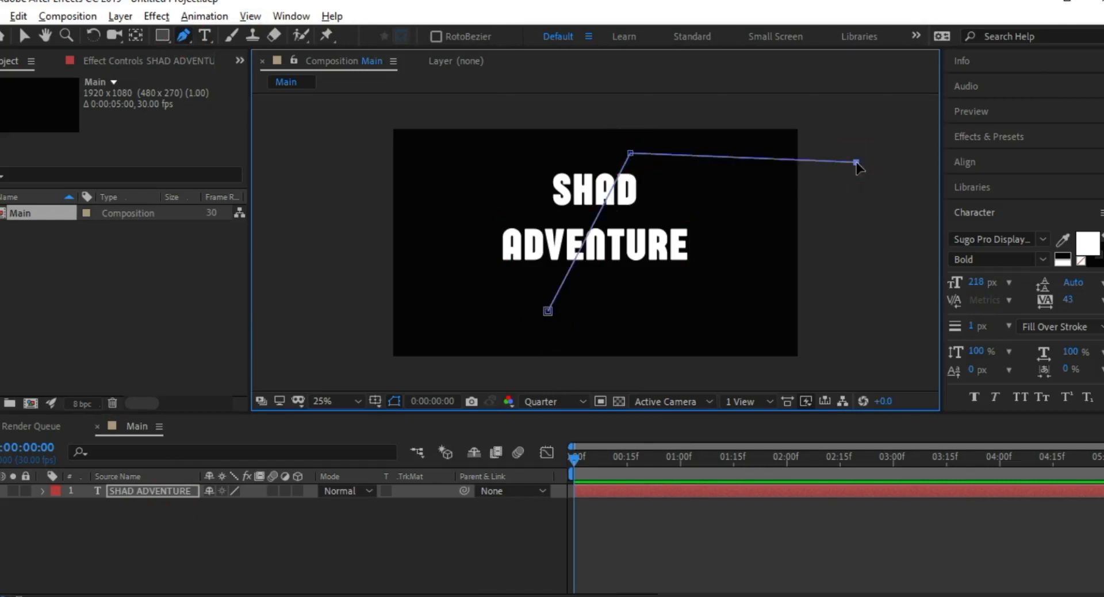
click(841, 378)
click(539, 374)
click(549, 311)
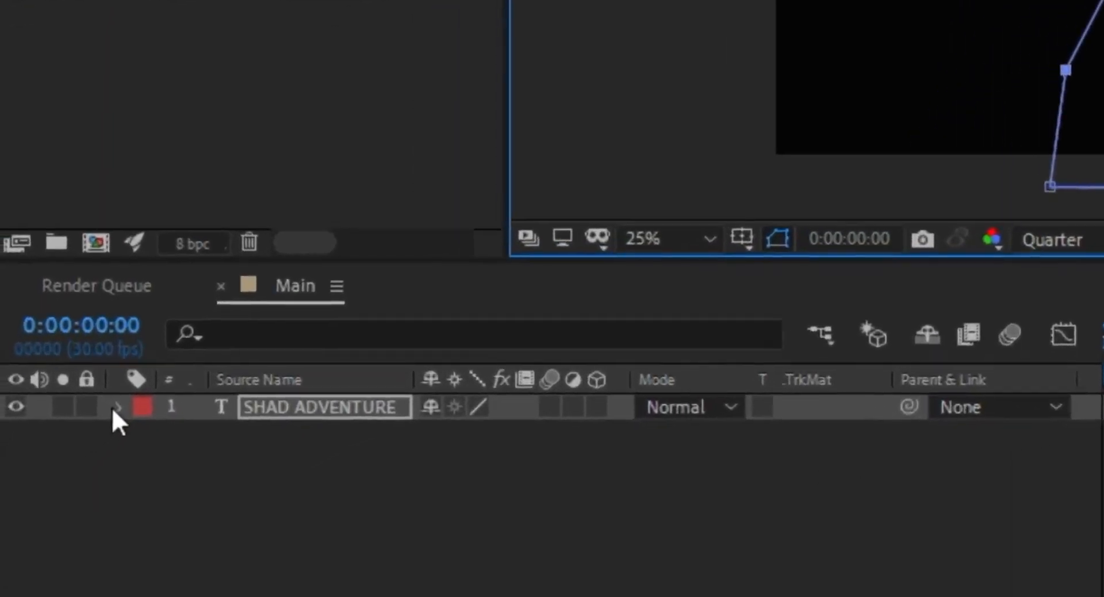
Set the text layer's Mask Expansion to 2 pixels and collapse its mask properties
key(m)
key(m)
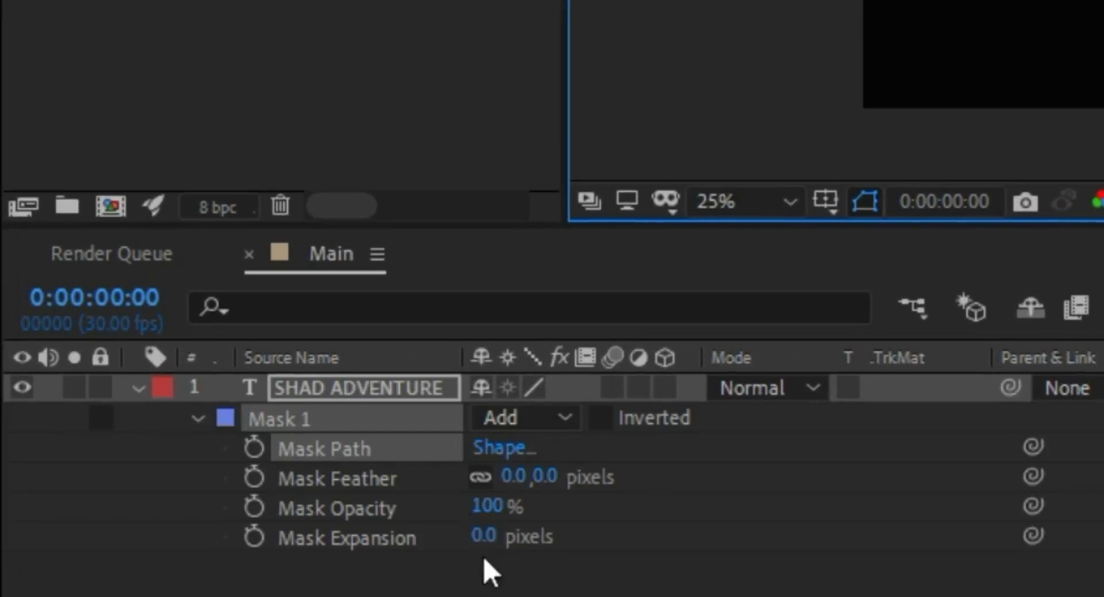
click(482, 538)
text(2)
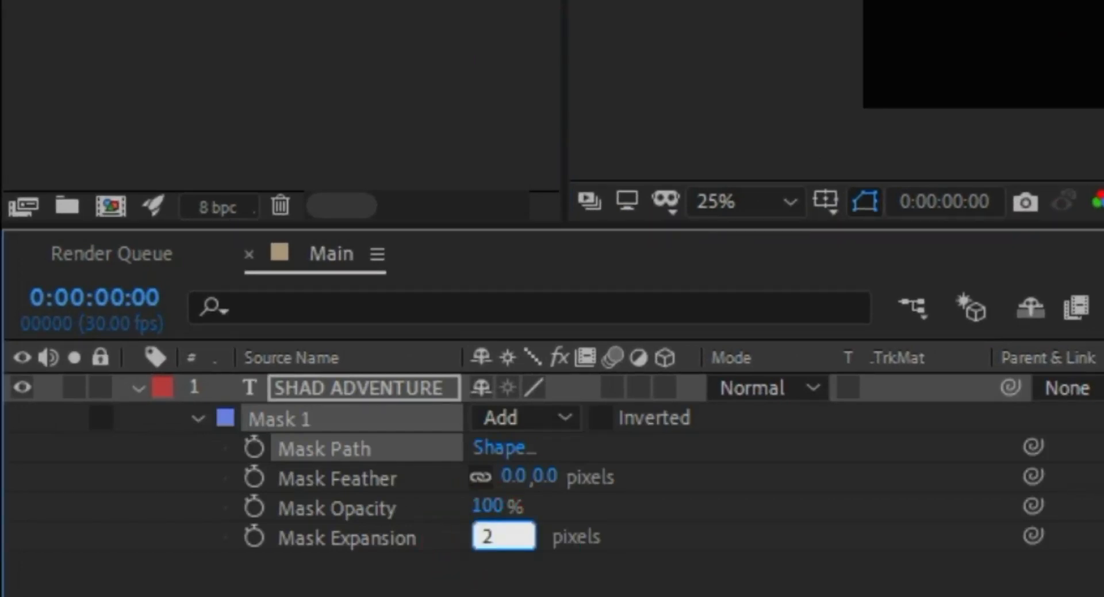
key(Return)
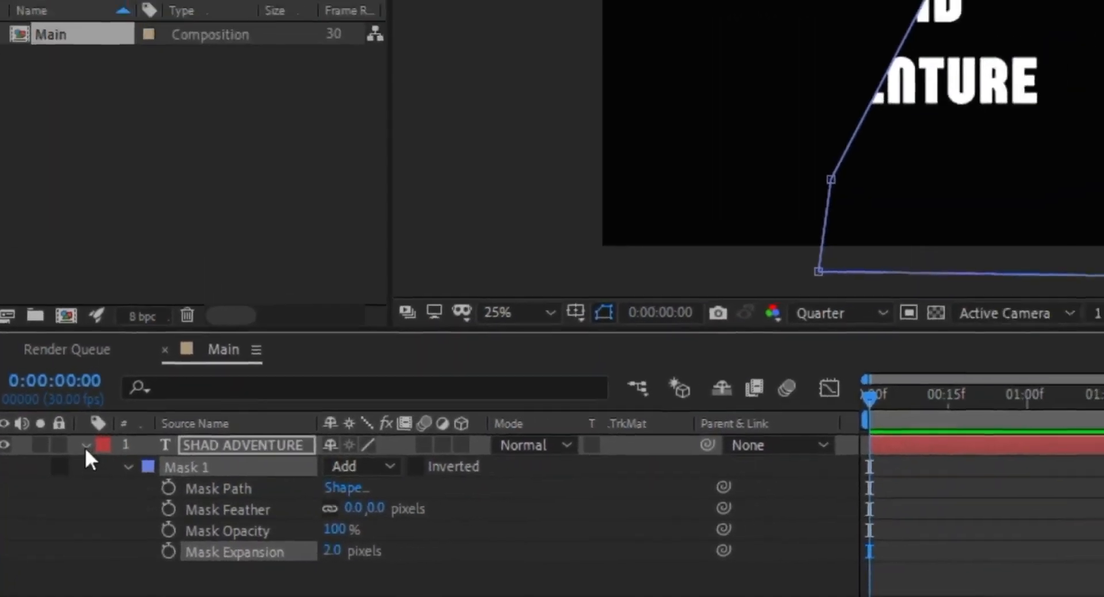
click(112, 418)
Duplicate the masked text layer and invert the mask on the duplicate
click(271, 418)
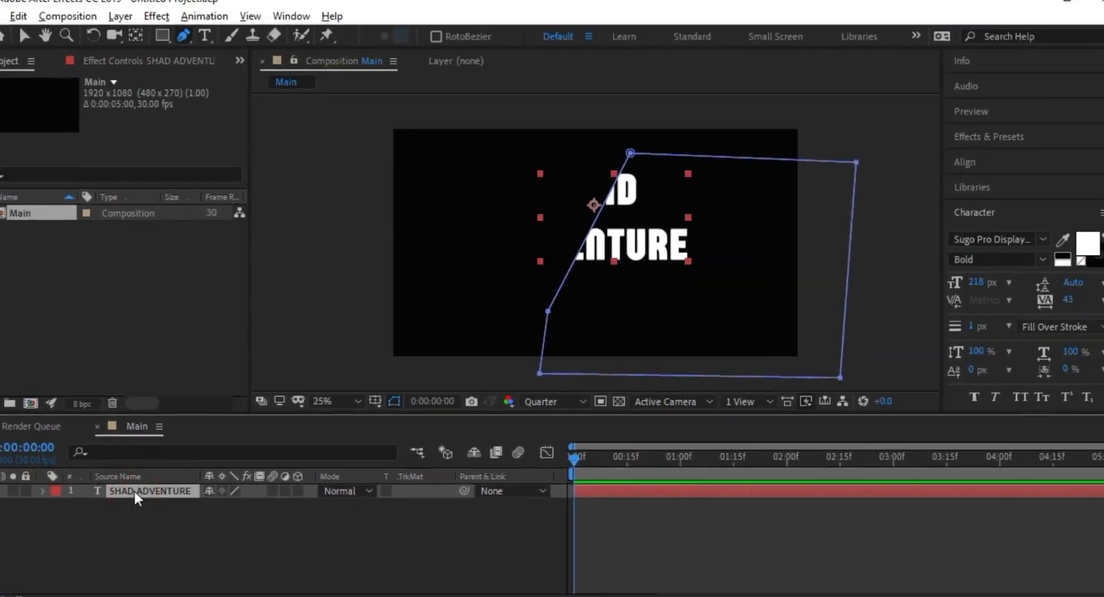
key(ctrl+d)
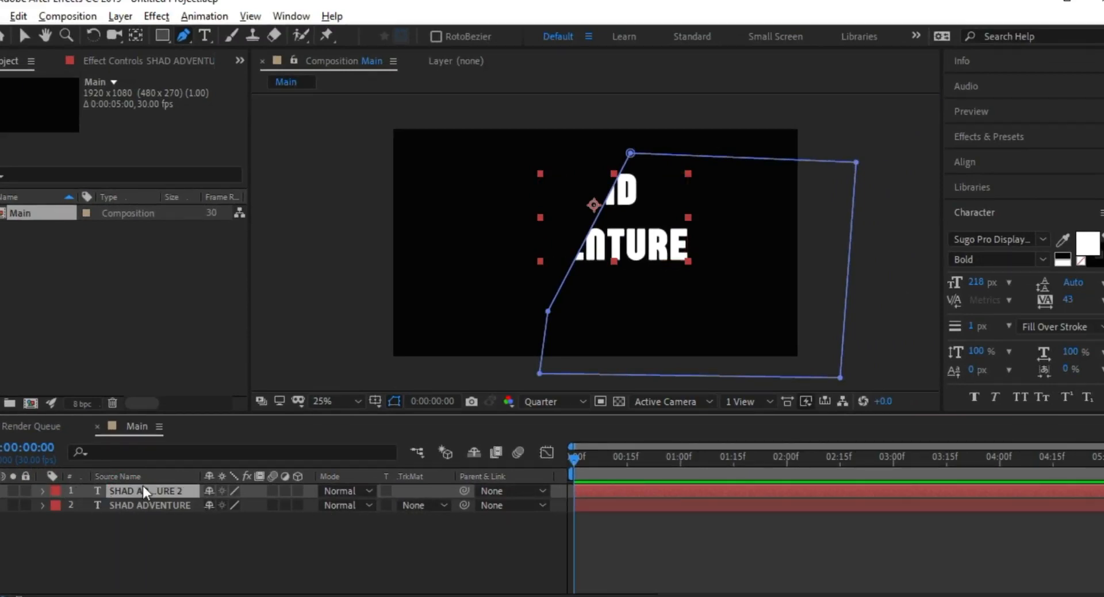
key(m)
click(267, 504)
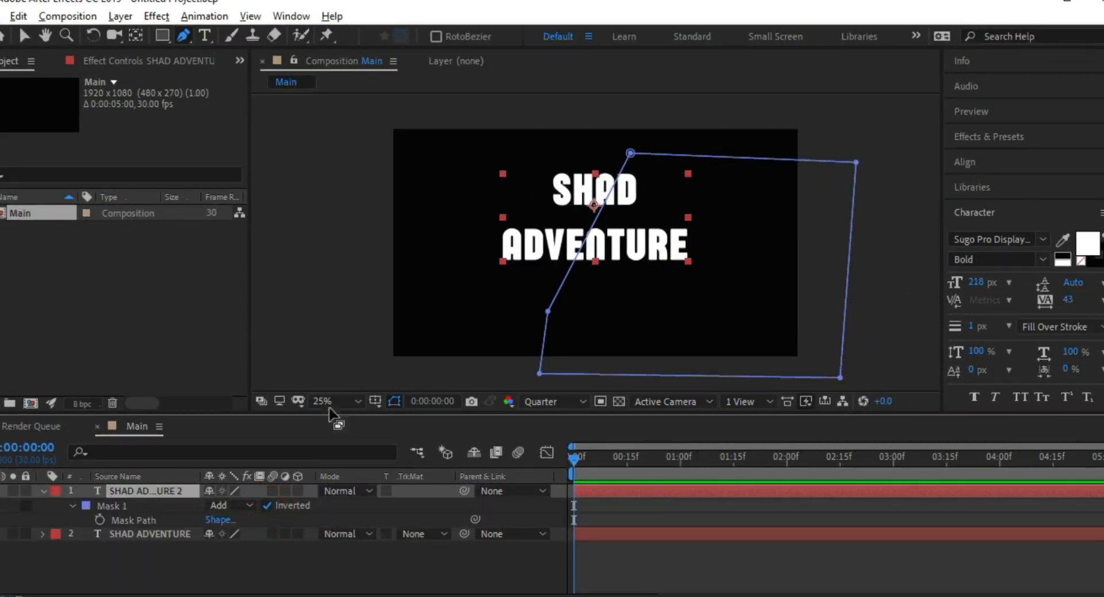
click(44, 489)
click(109, 536)
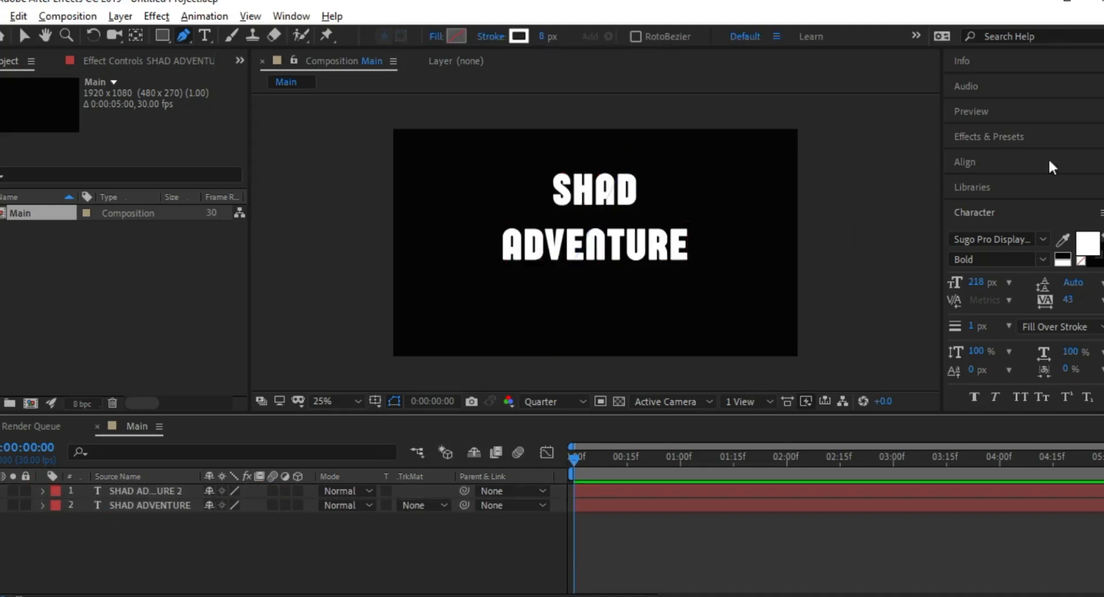
Find the CC Pixel Polly effect and apply it to the original SHAD ADVENTURE layer
click(984, 137)
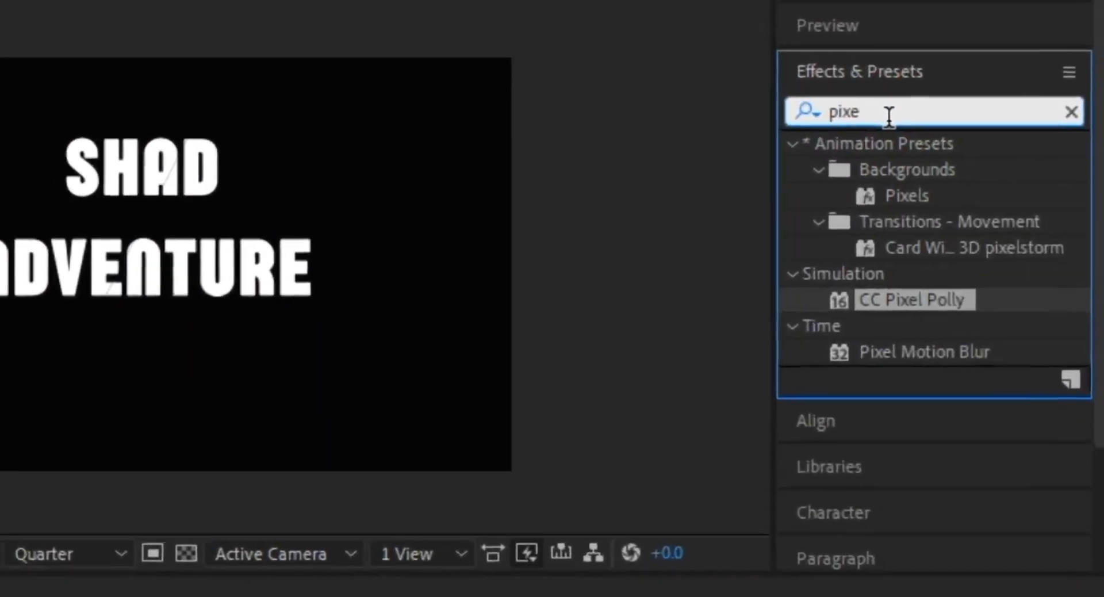
key(BackSpace)
key(BackSpace)
text(xe)
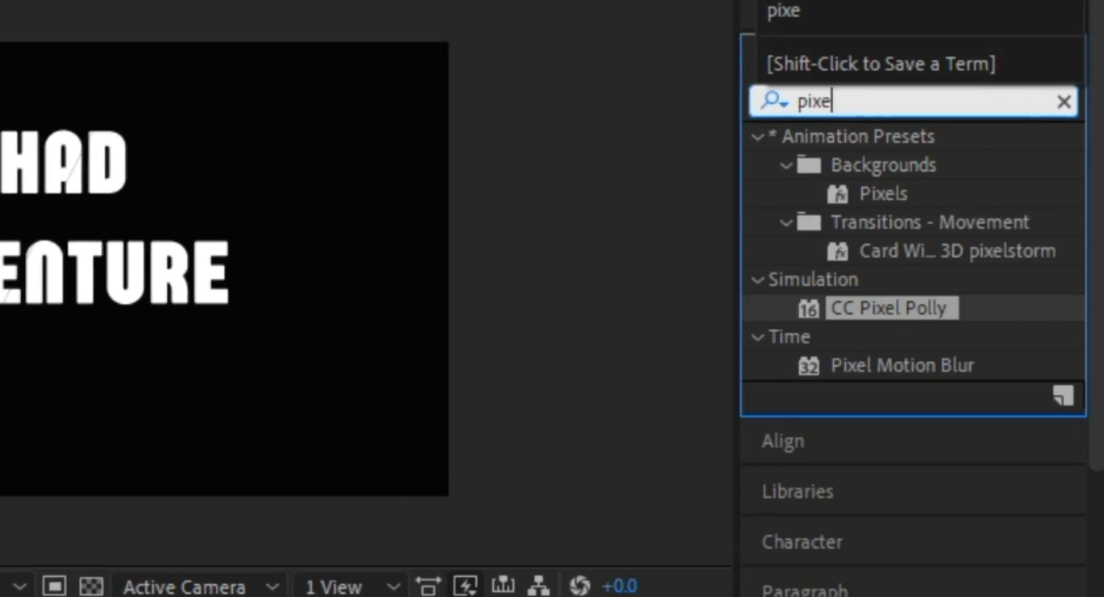
drag(907, 311, 178, 514)
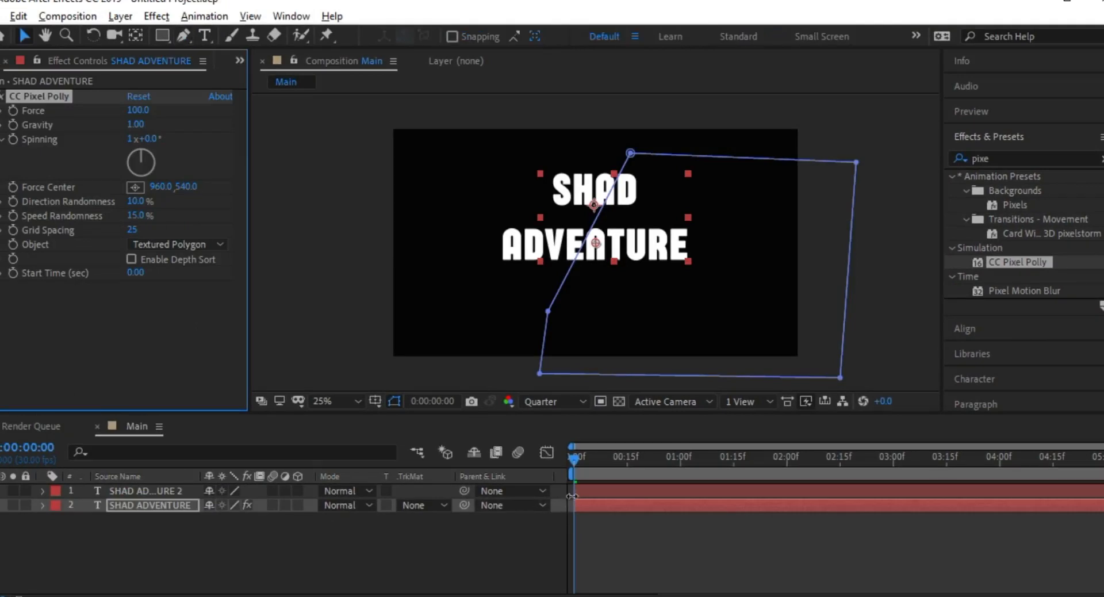
Preview the shatter animation from the start of the composition and return to the first frame
key(space)
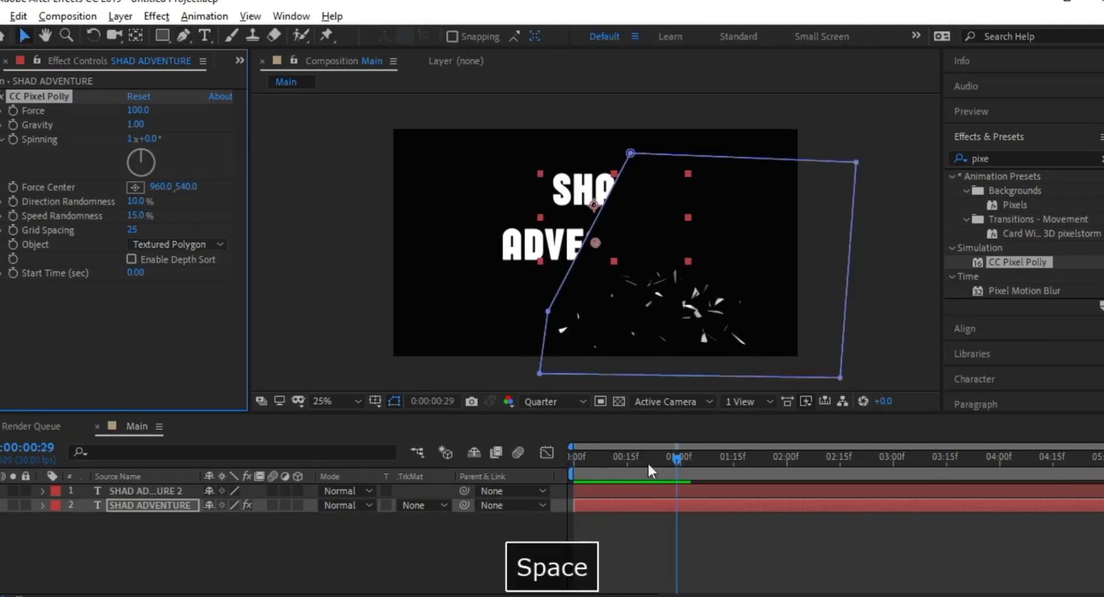
drag(678, 457, 562, 465)
key(space)
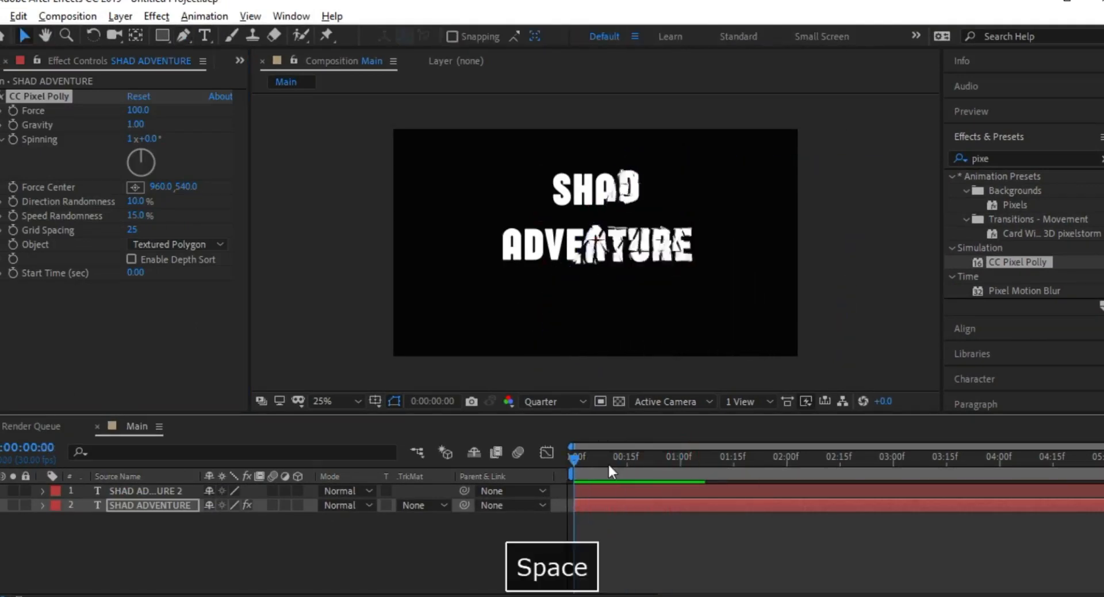
key(Tab)
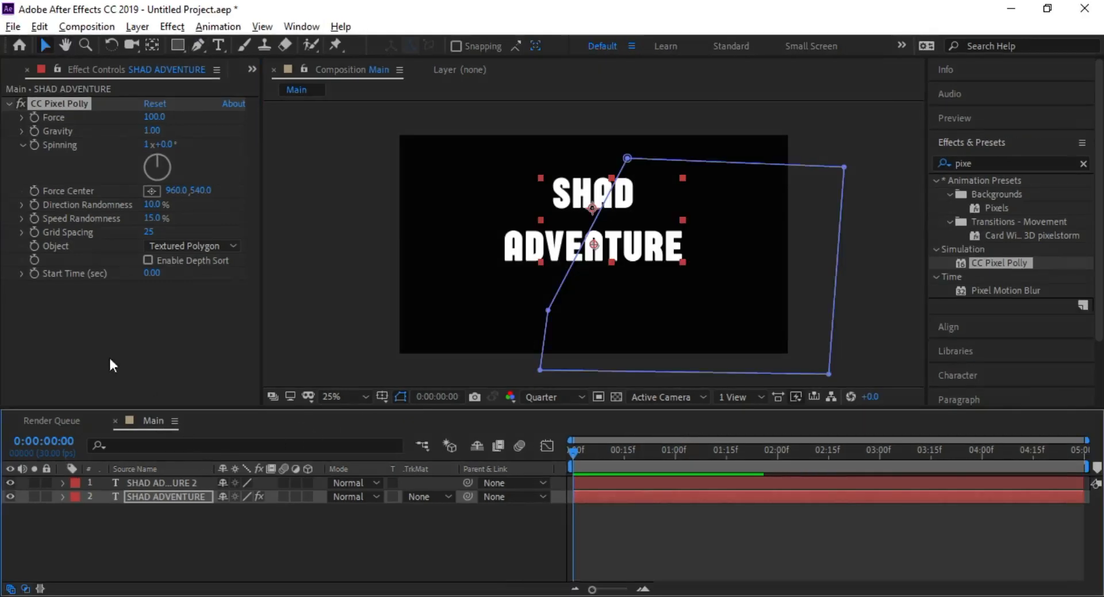
Set the CC Pixel Polly Start Time to 1 second
click(151, 274)
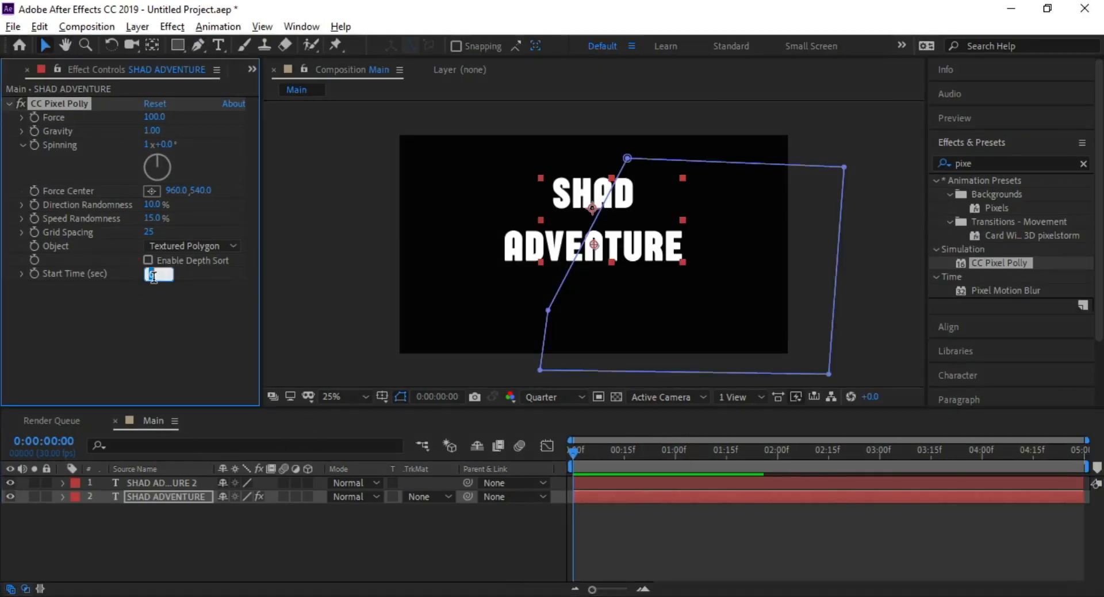
text(1)
key(Return)
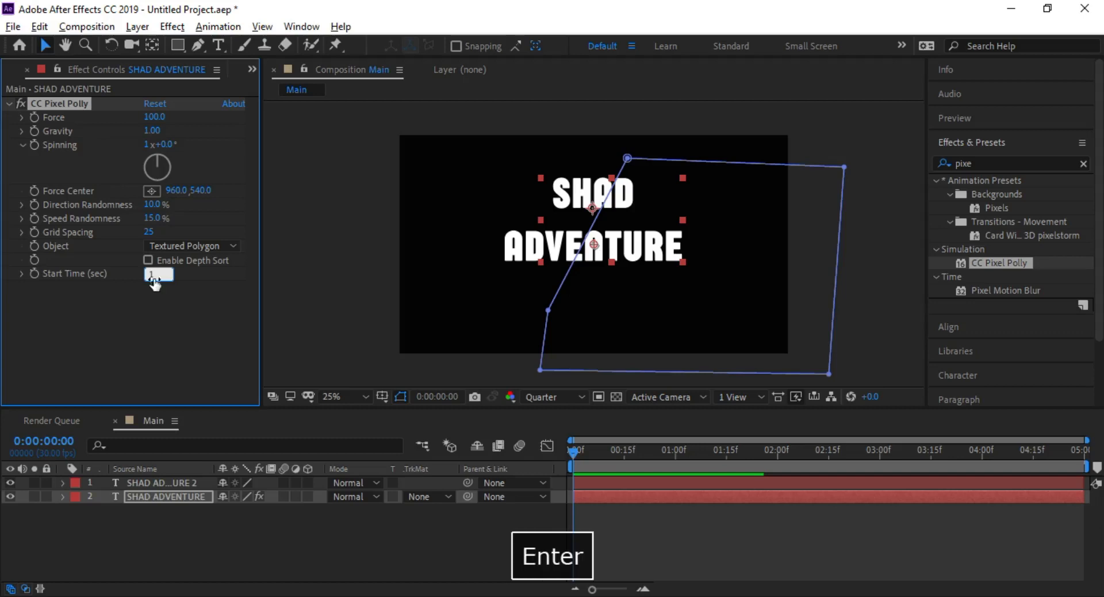
Play the composition repeatedly from the first frame to check when the shatter begins
click(575, 453)
key(space)
key(space)
click(423, 542)
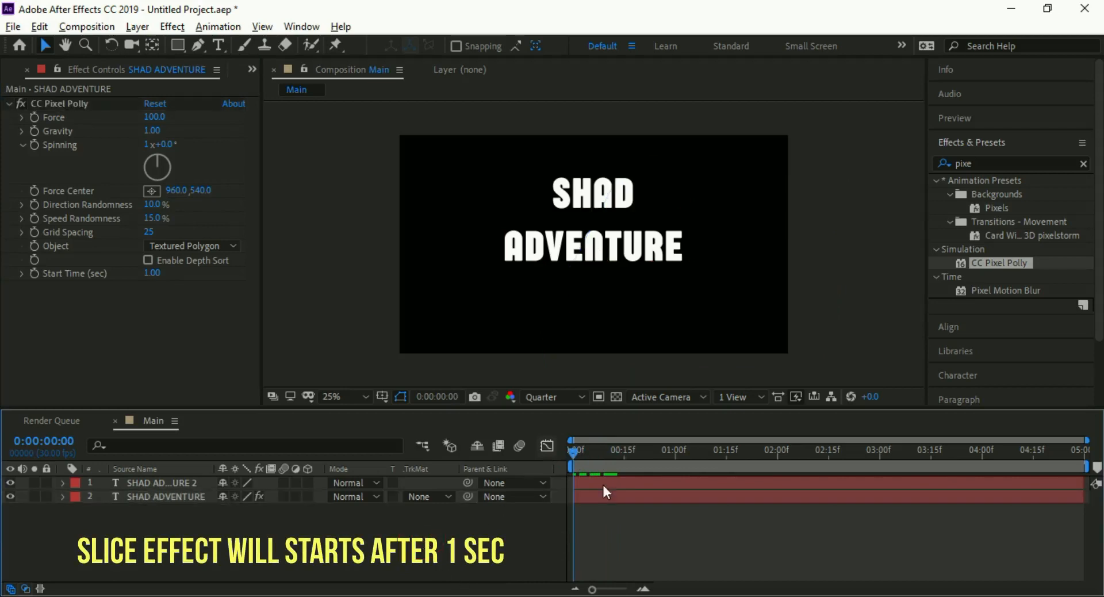
drag(574, 451, 543, 453)
key(space)
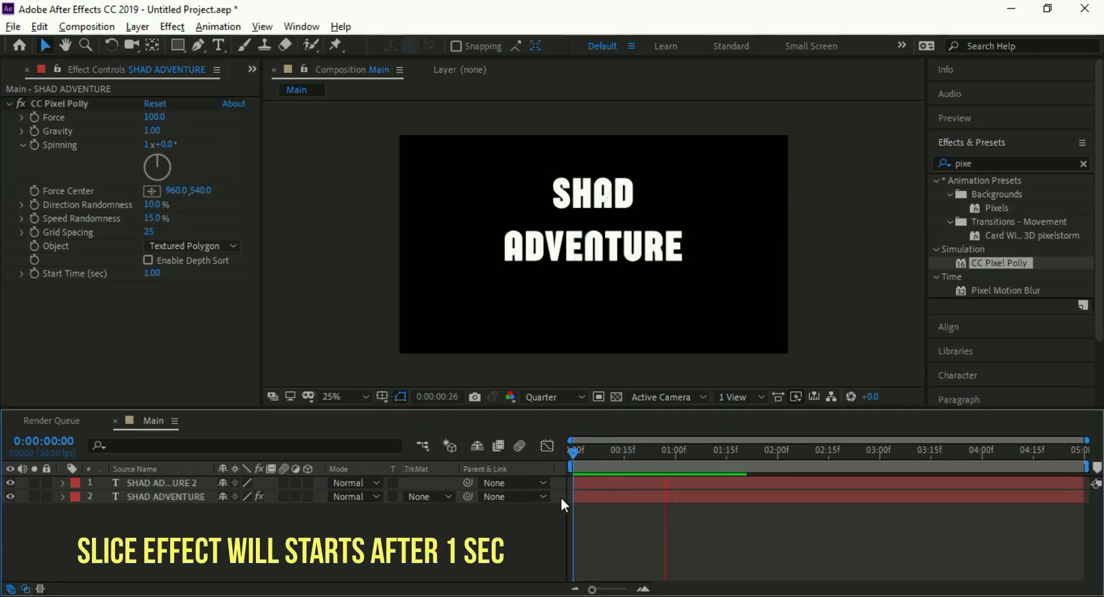
key(space)
drag(699, 453, 564, 451)
key(space)
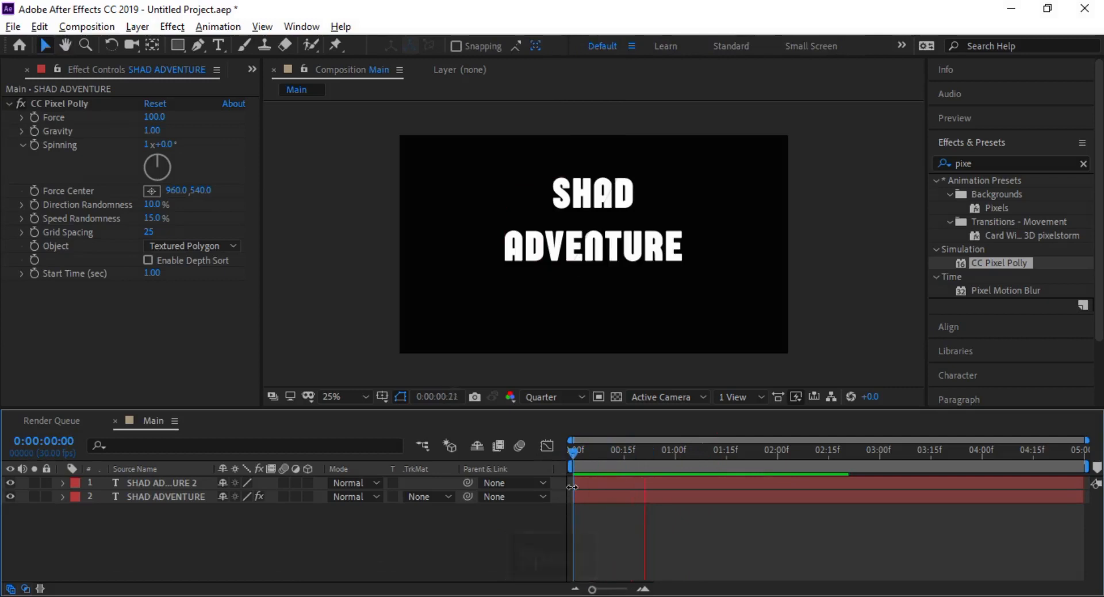
key(space)
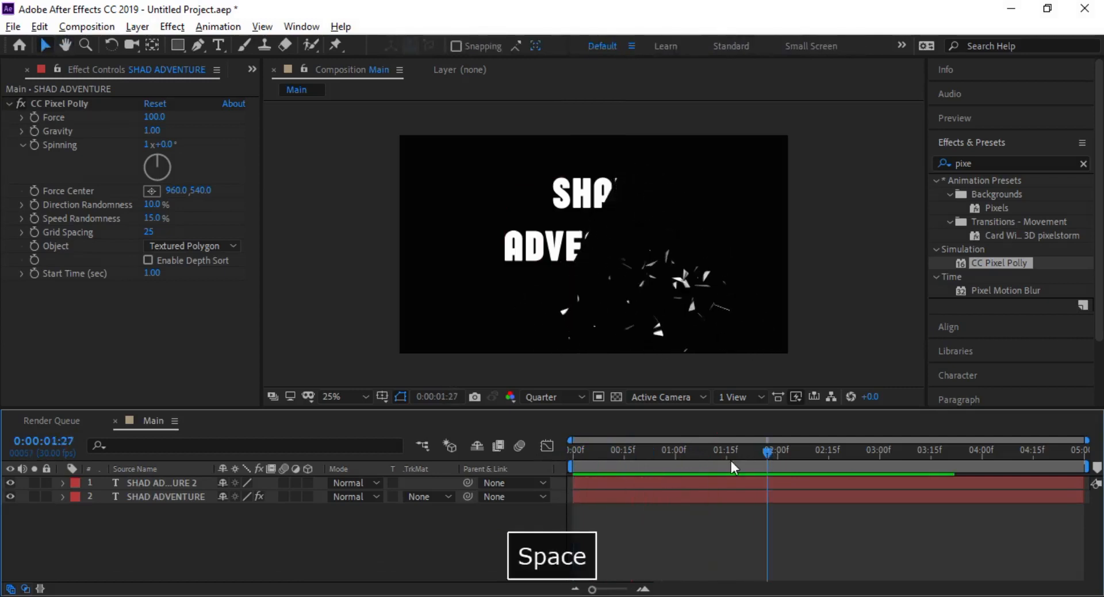
drag(765, 456, 523, 447)
key(Tab)
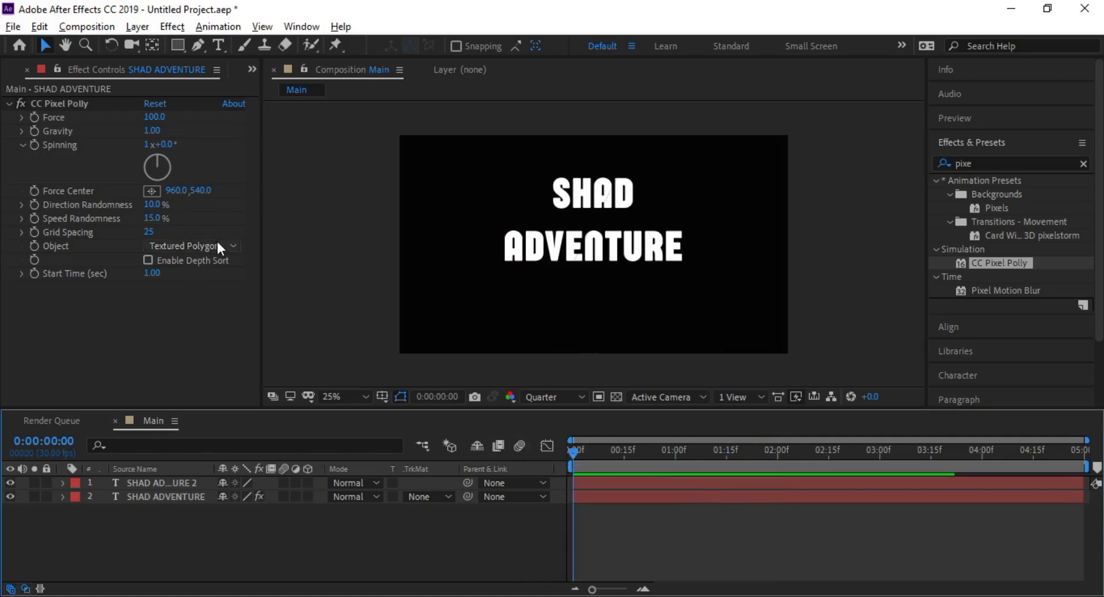
Try the Square, Polygon and Textured Square objects in CC Pixel Polly mid-shatter, restore Textured Polygon and return to the first frame
click(574, 451)
drag(575, 451, 730, 451)
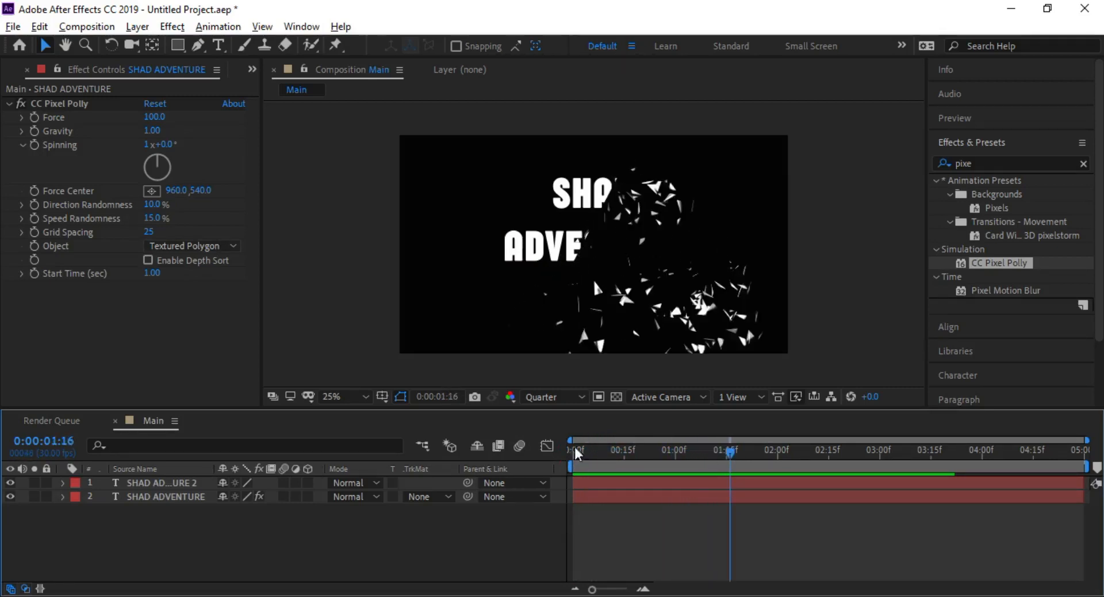
click(194, 246)
click(183, 306)
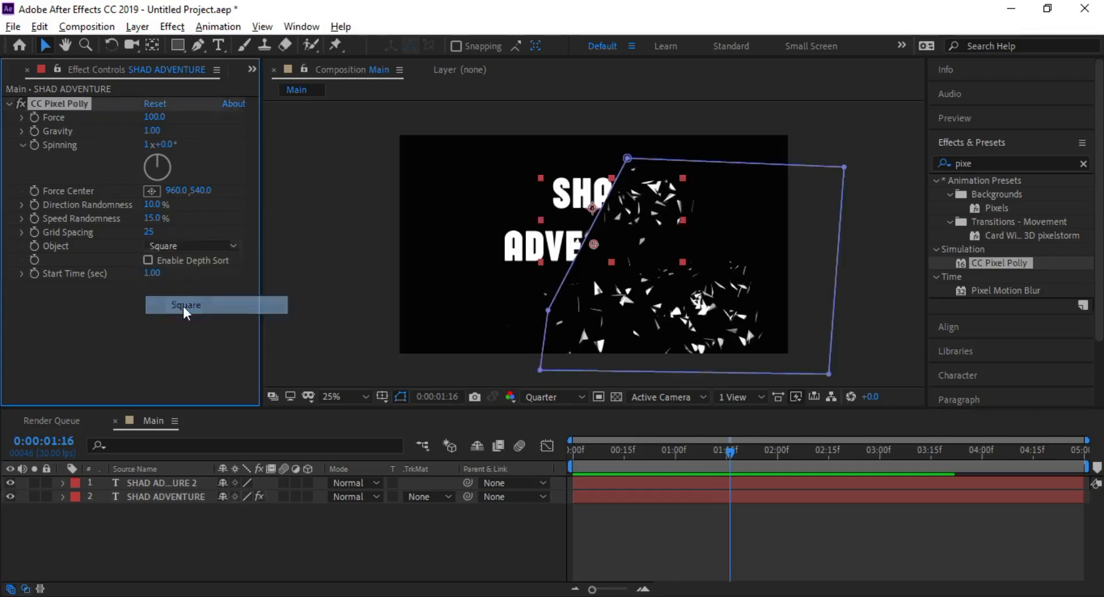
click(203, 246)
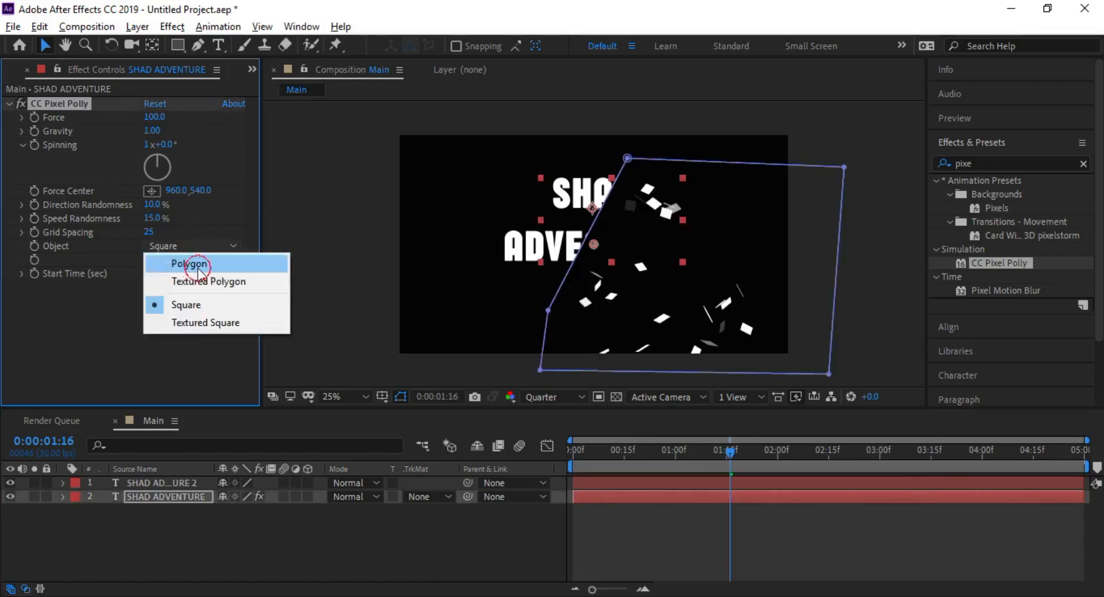
click(183, 262)
click(205, 245)
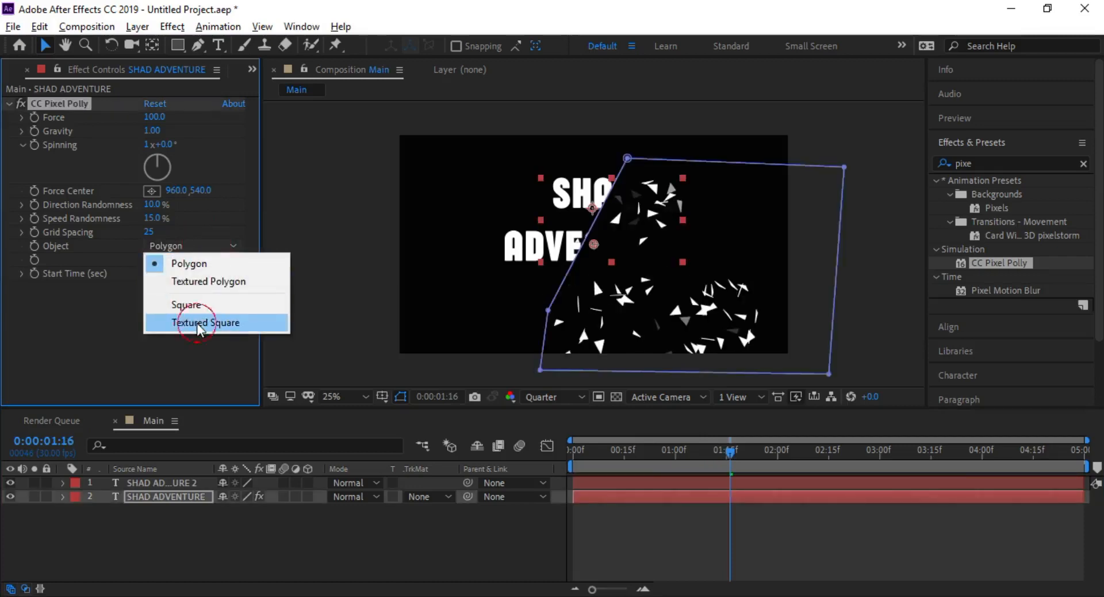
click(195, 323)
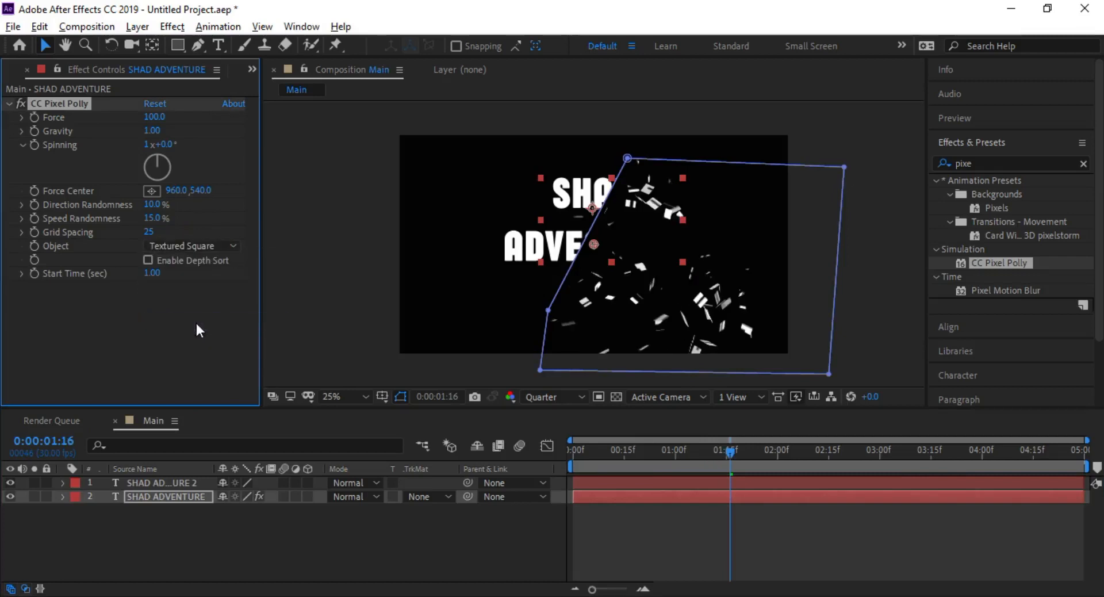
click(200, 246)
click(191, 280)
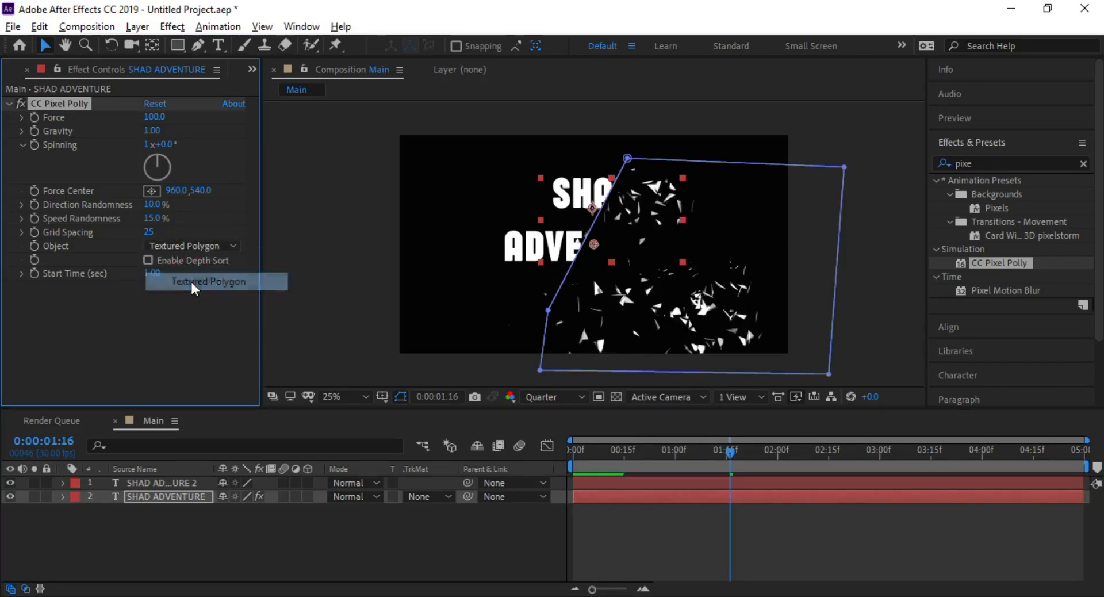
click(574, 451)
key(Tab)
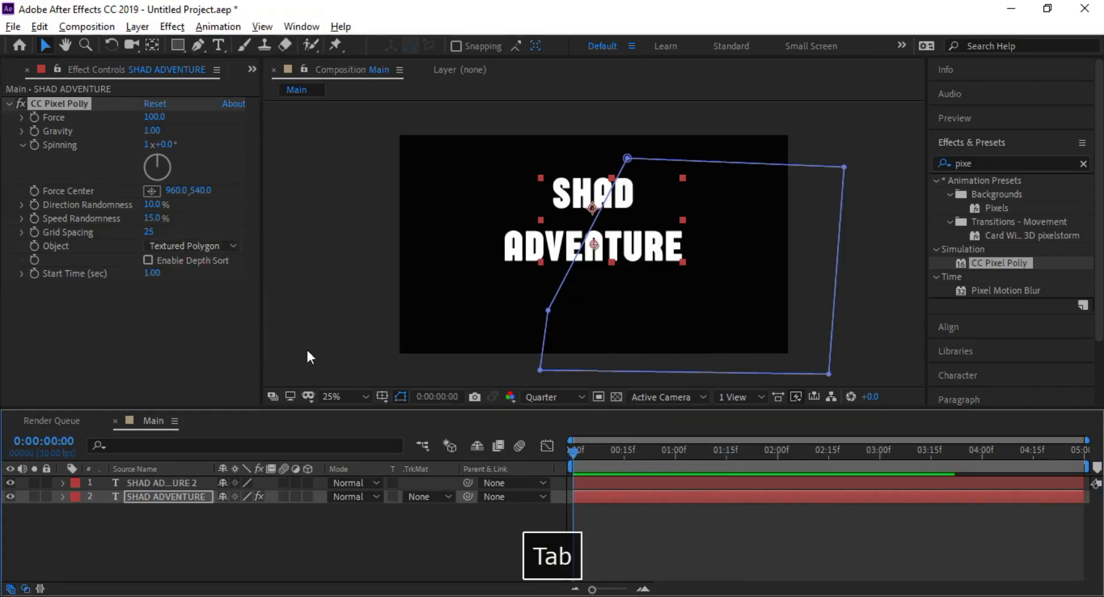
With no layer selected, draw a straight diagonal line with the Pen tool along the text's cut edge at 0:00:02:04
click(311, 535)
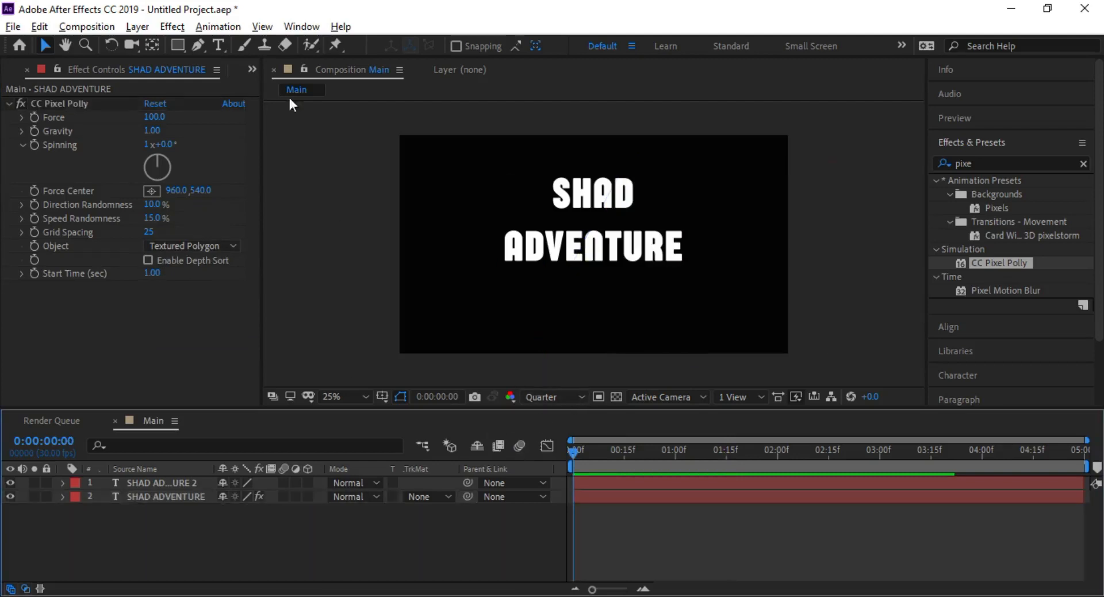
click(200, 45)
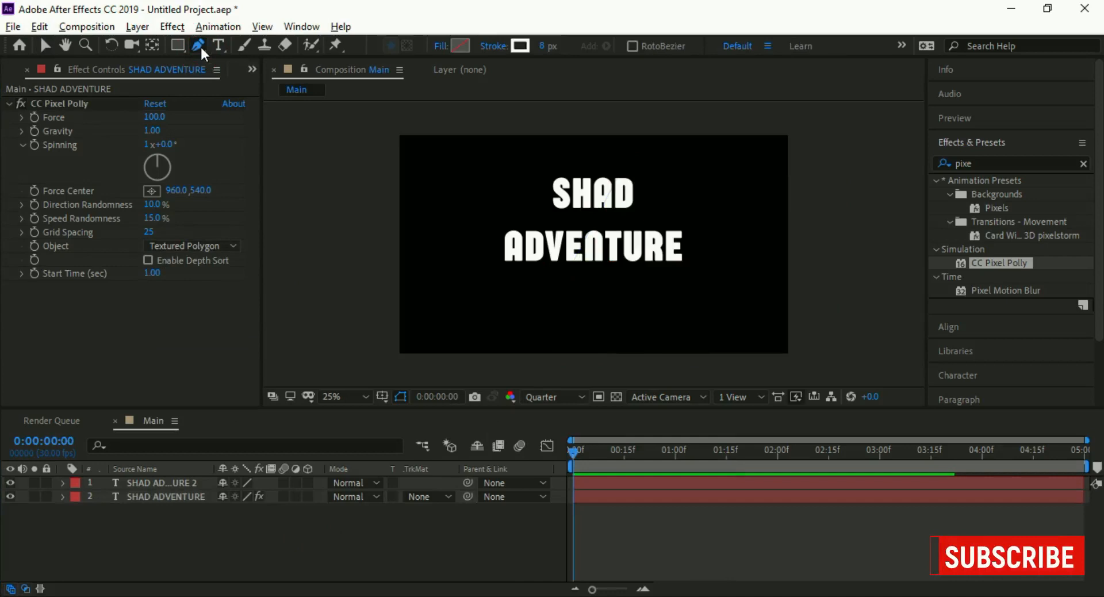
drag(574, 450, 792, 428)
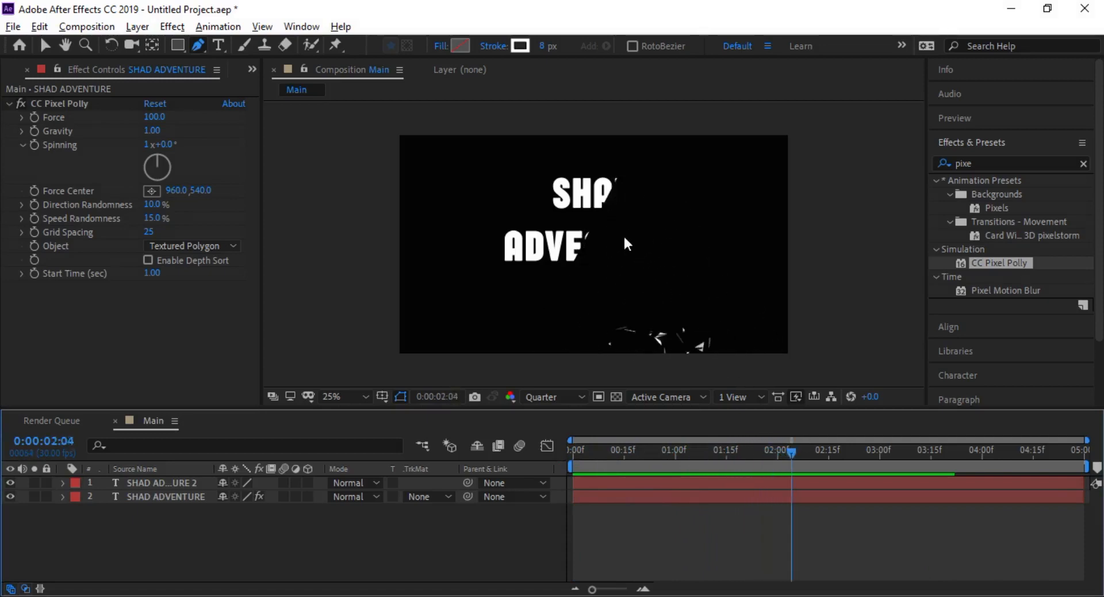
key(period)
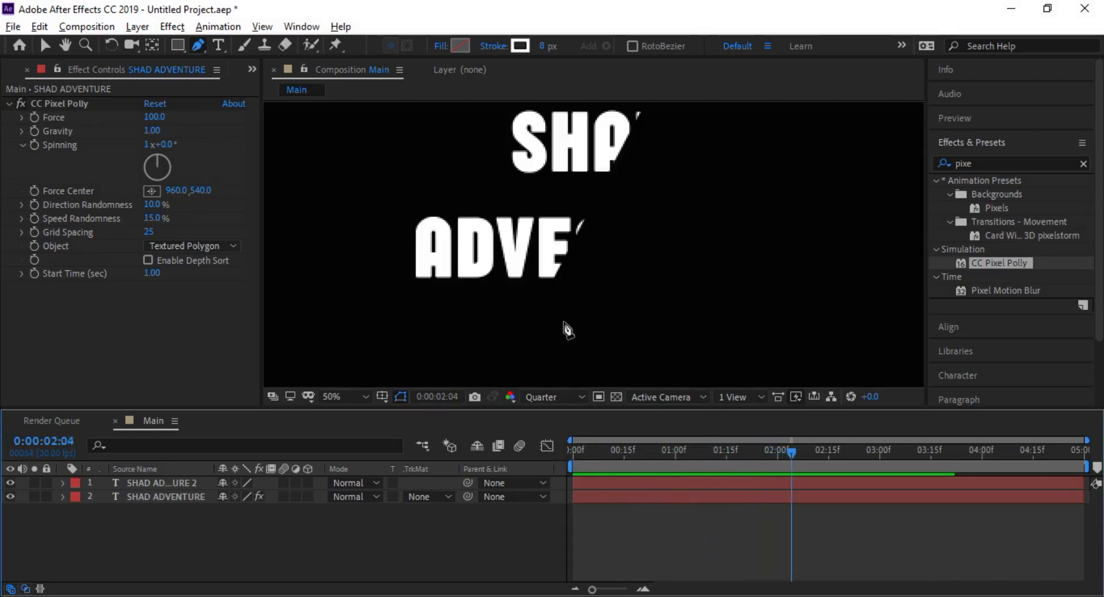
key(comma)
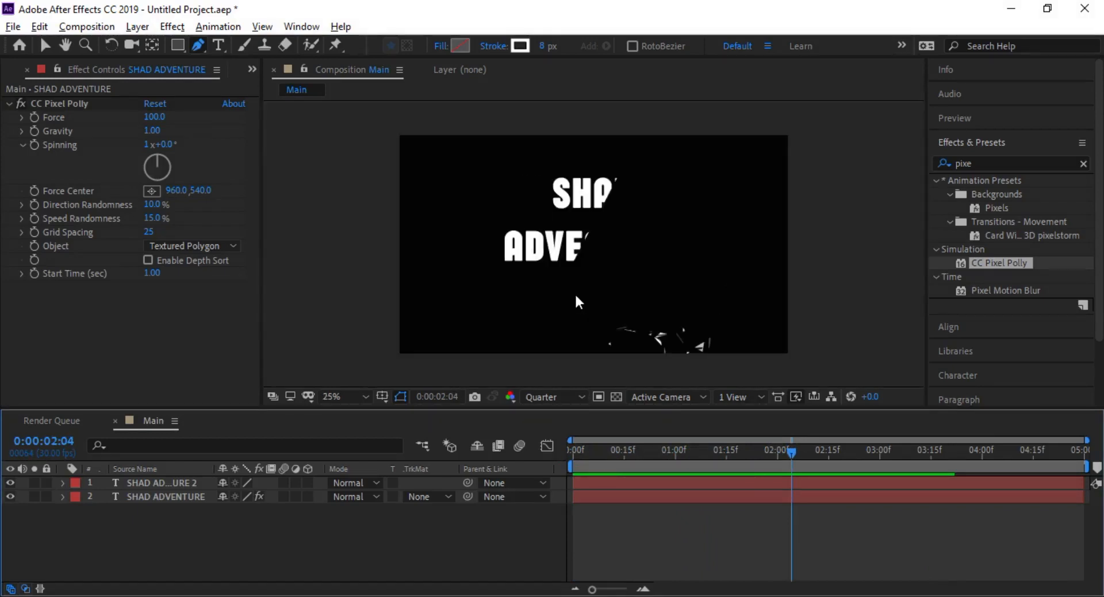
key(period)
key(space)
drag(581, 248, 574, 276)
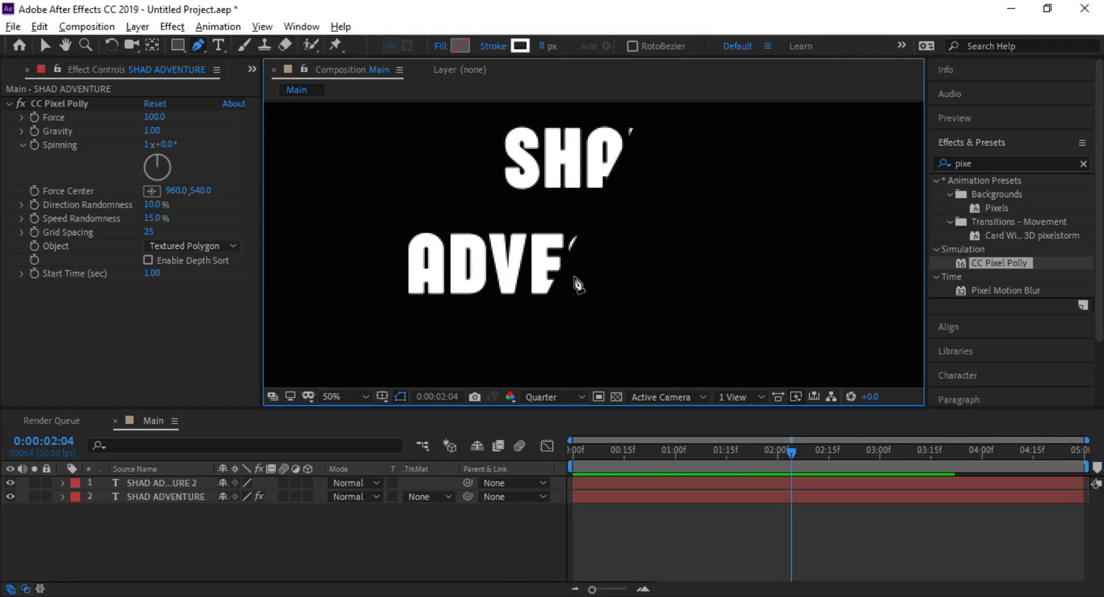
click(506, 371)
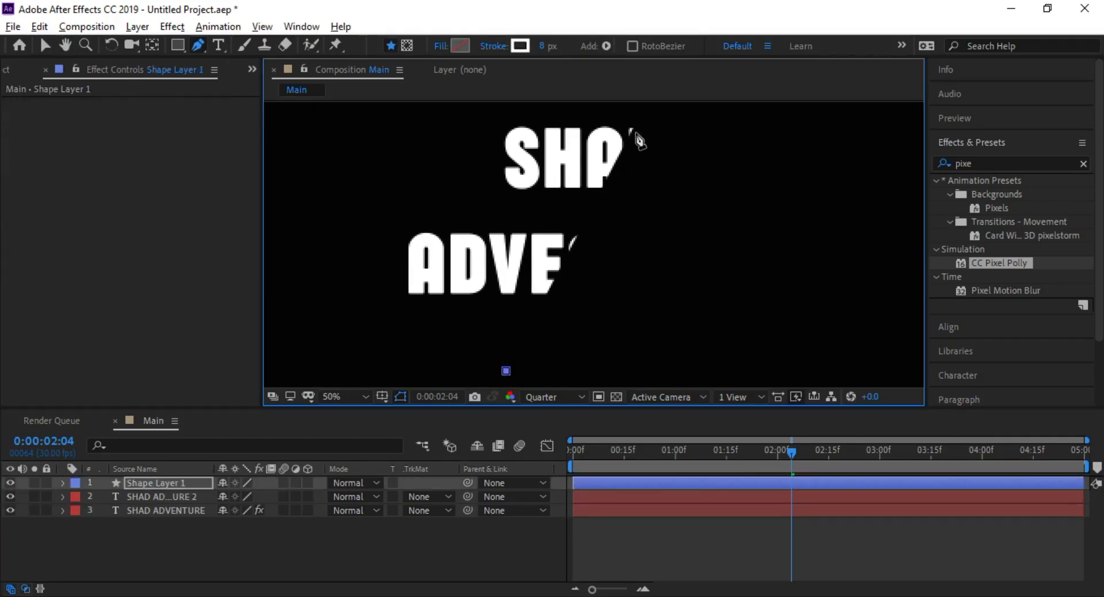
key(space)
drag(653, 119, 645, 173)
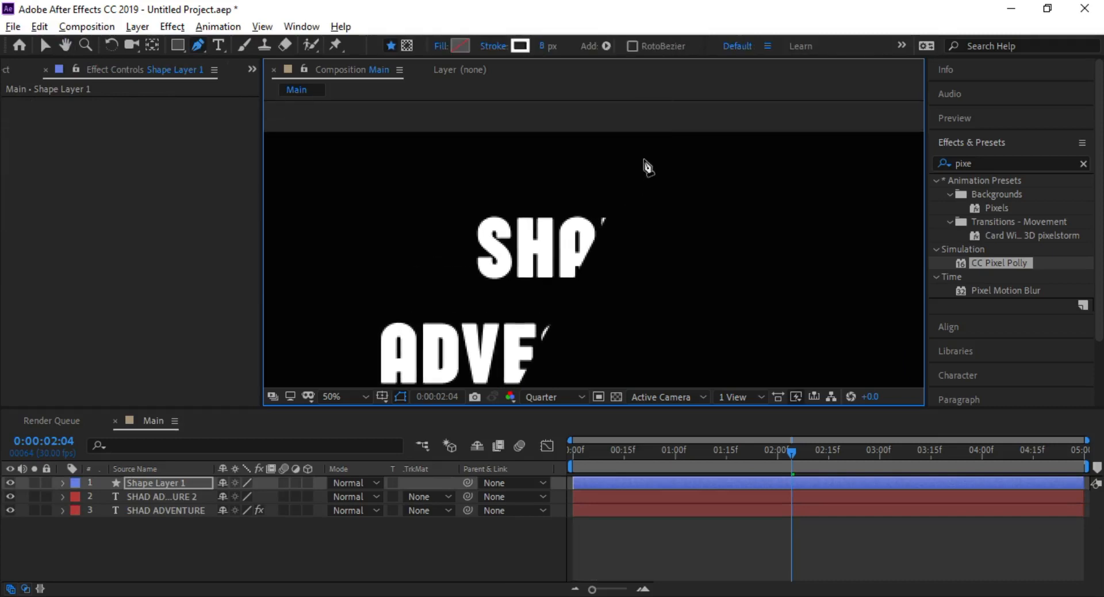
click(645, 154)
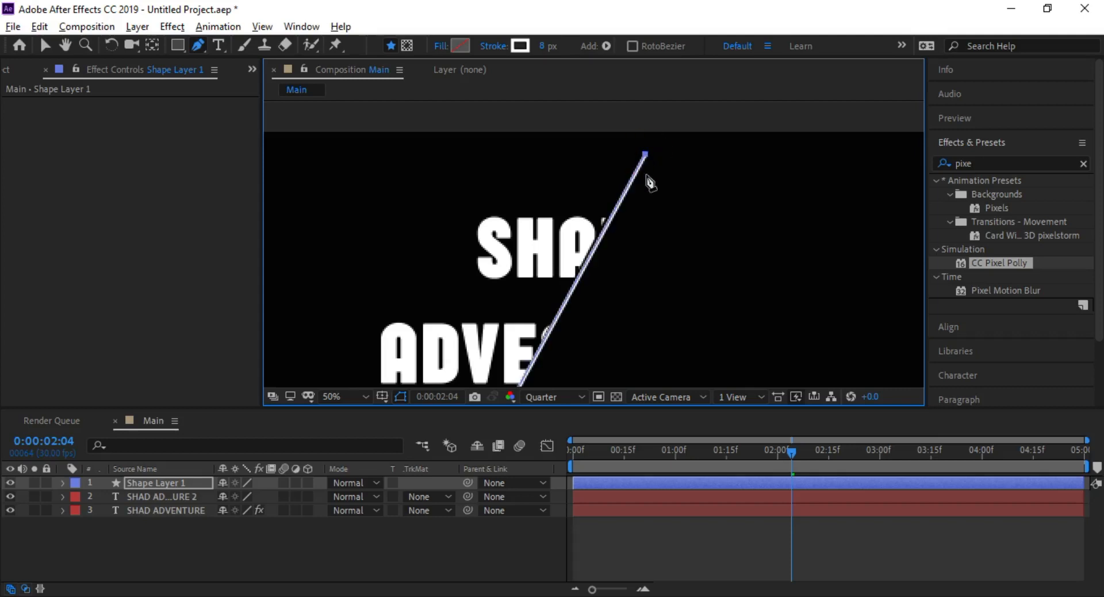
Set the diagonal line's stroke width to 4 px
click(543, 47)
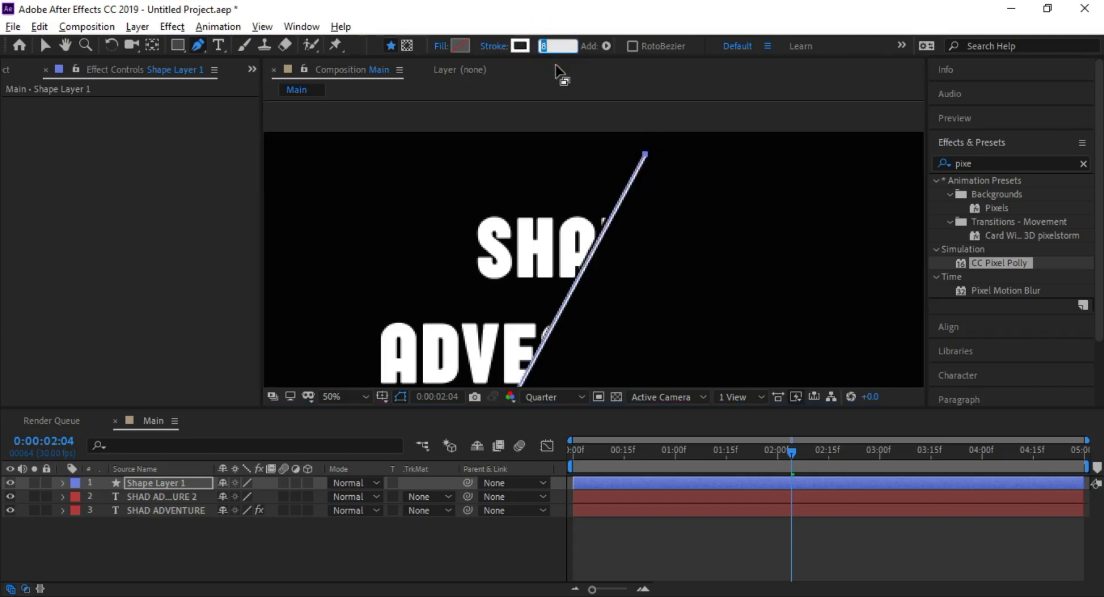
text(4)
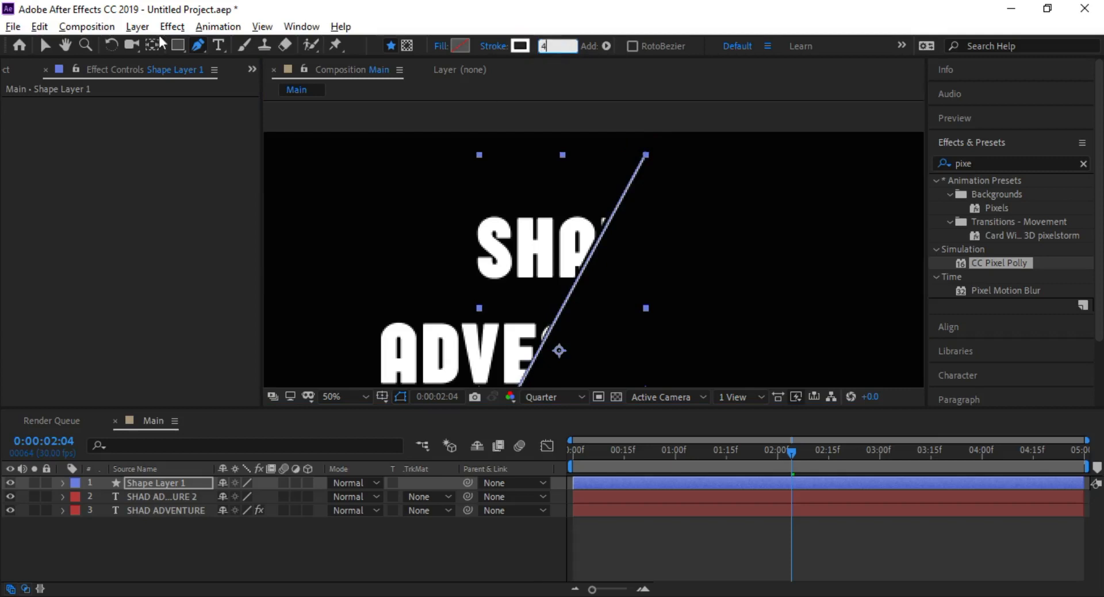
click(47, 45)
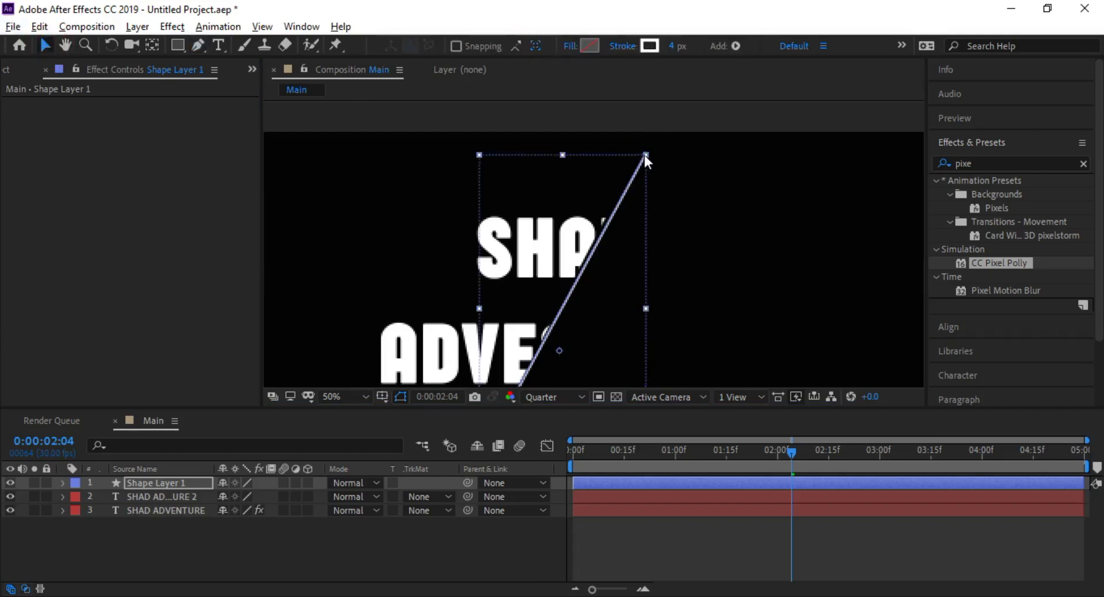
Adjust the diagonal line's tilt and position until it follows the cut edge of both text rows, and deselect it
drag(645, 155, 639, 156)
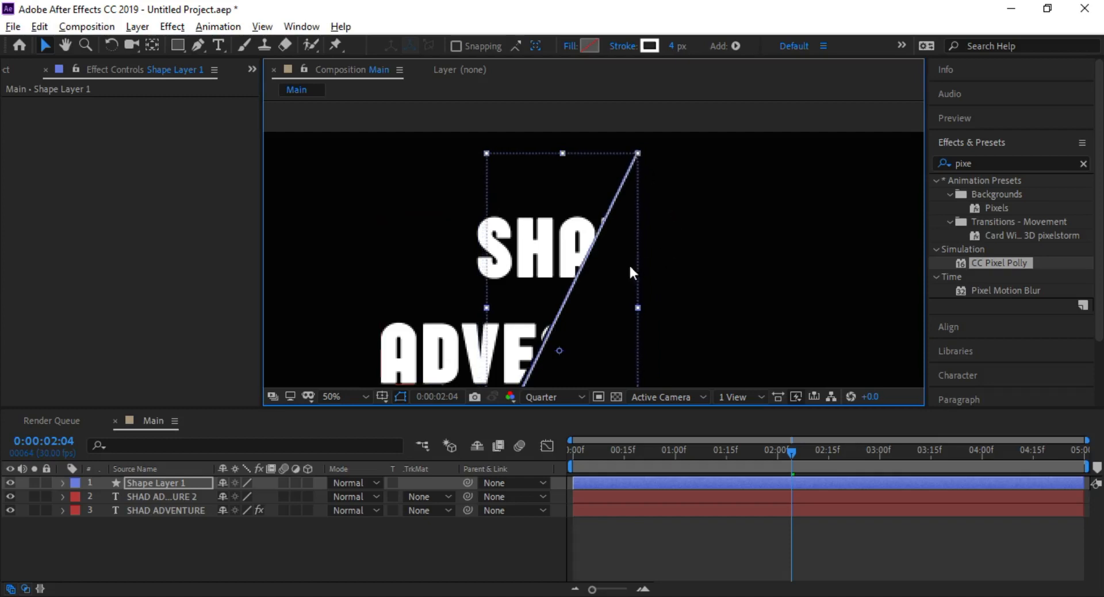
key(space)
drag(636, 288, 651, 188)
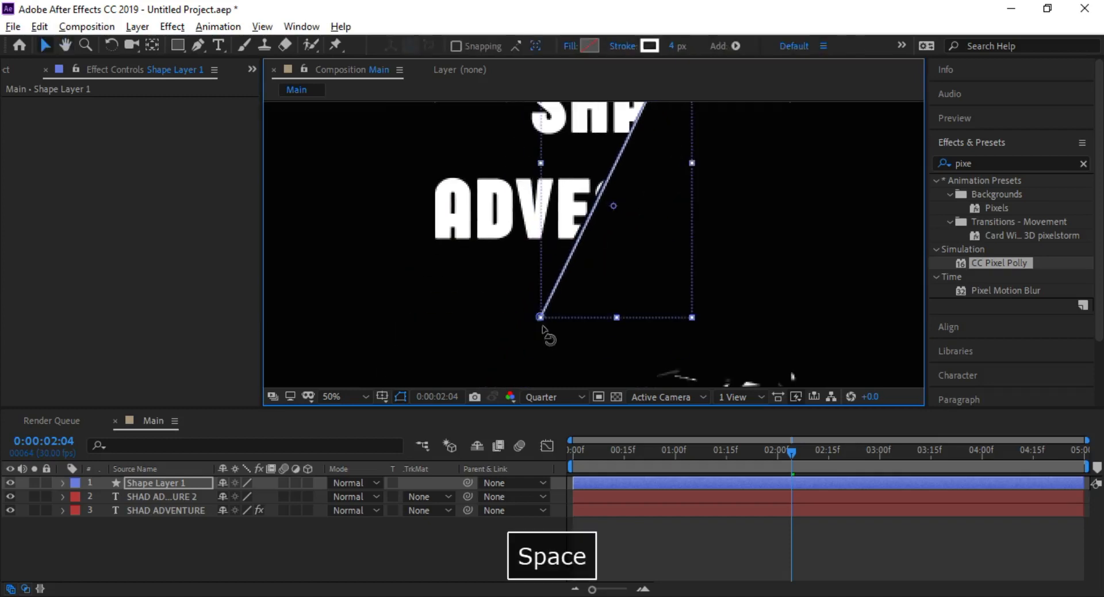
drag(540, 319, 530, 317)
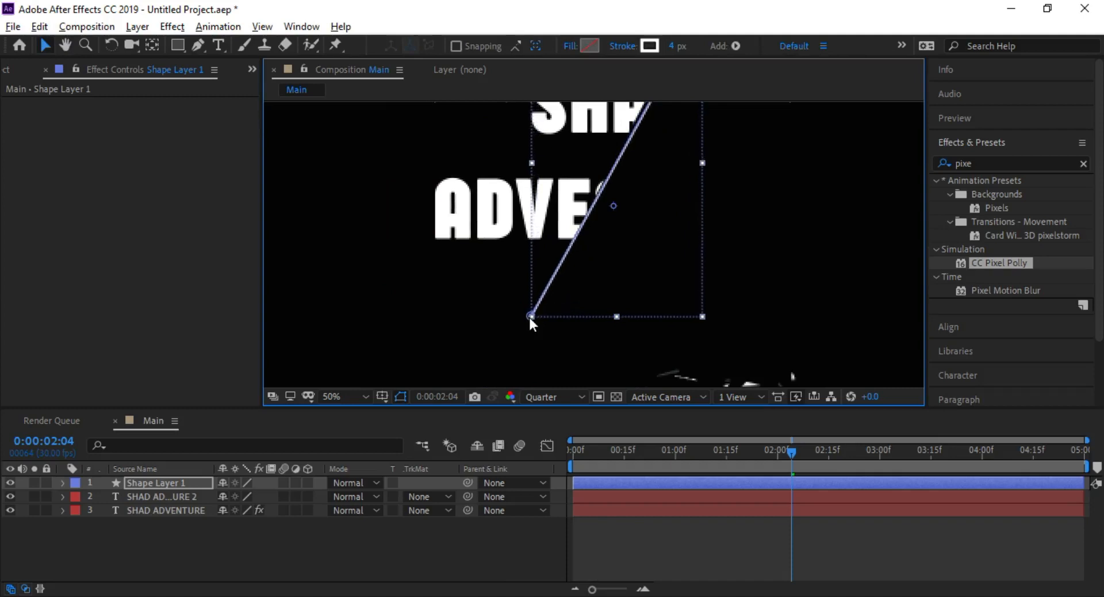
key(space)
drag(623, 266, 609, 365)
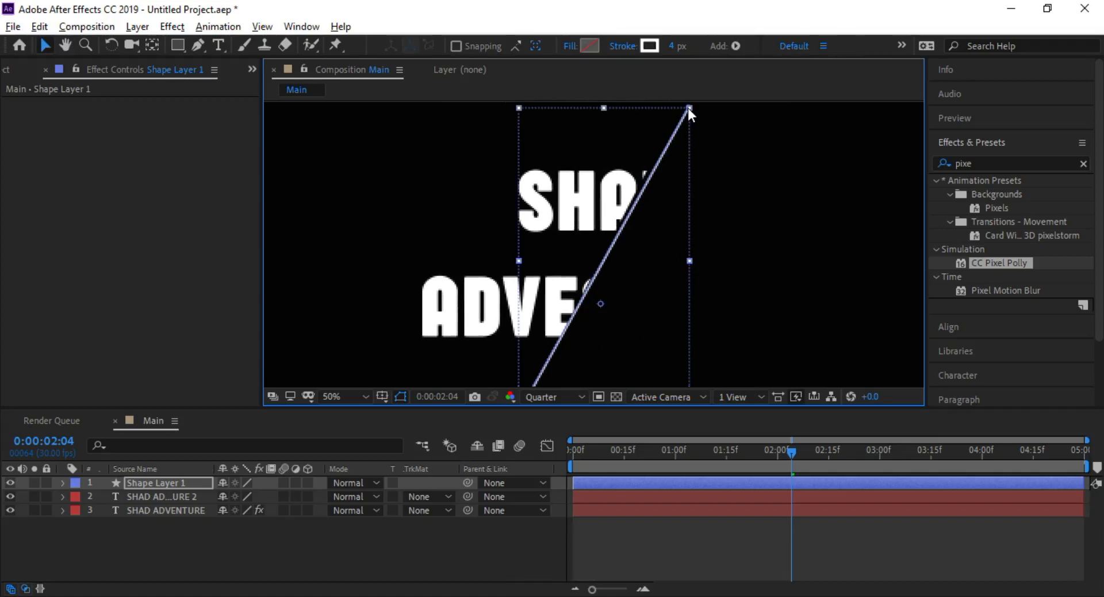
drag(688, 109, 685, 109)
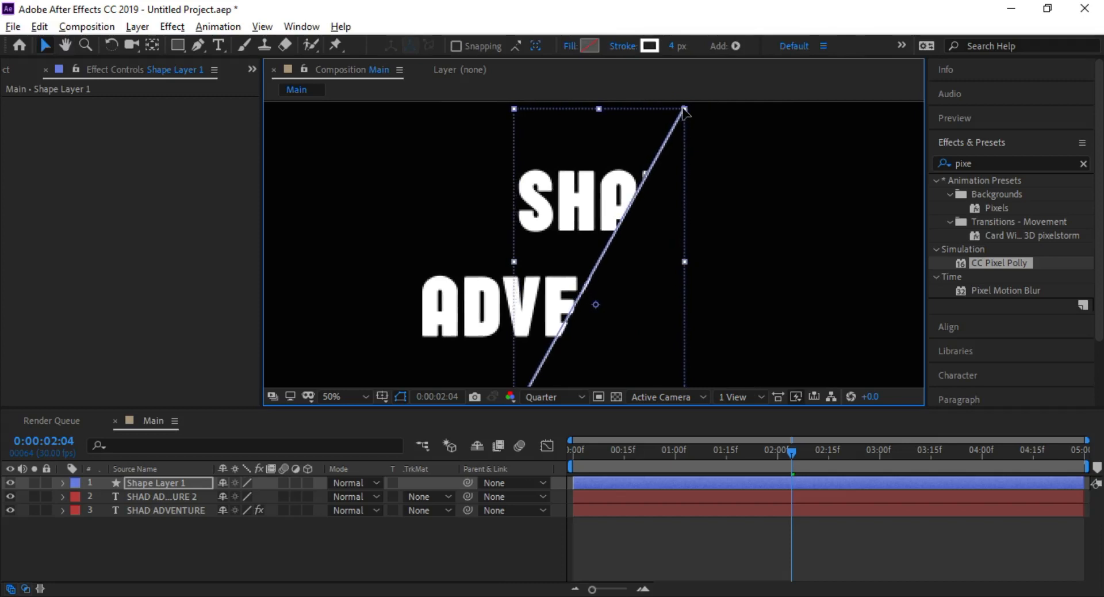
key(space)
drag(659, 229, 673, 180)
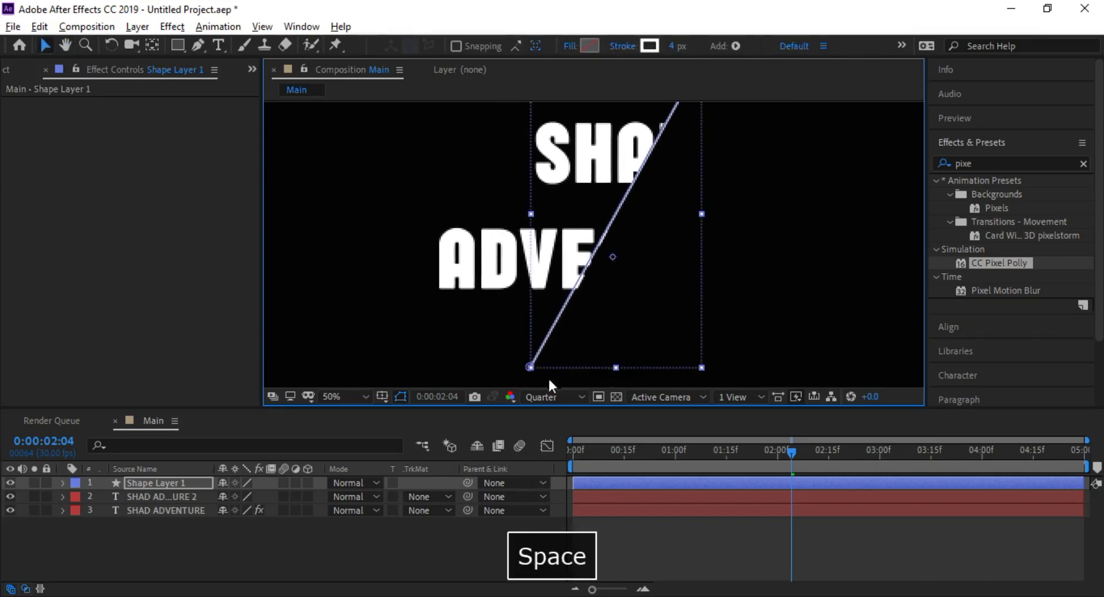
drag(529, 368, 537, 368)
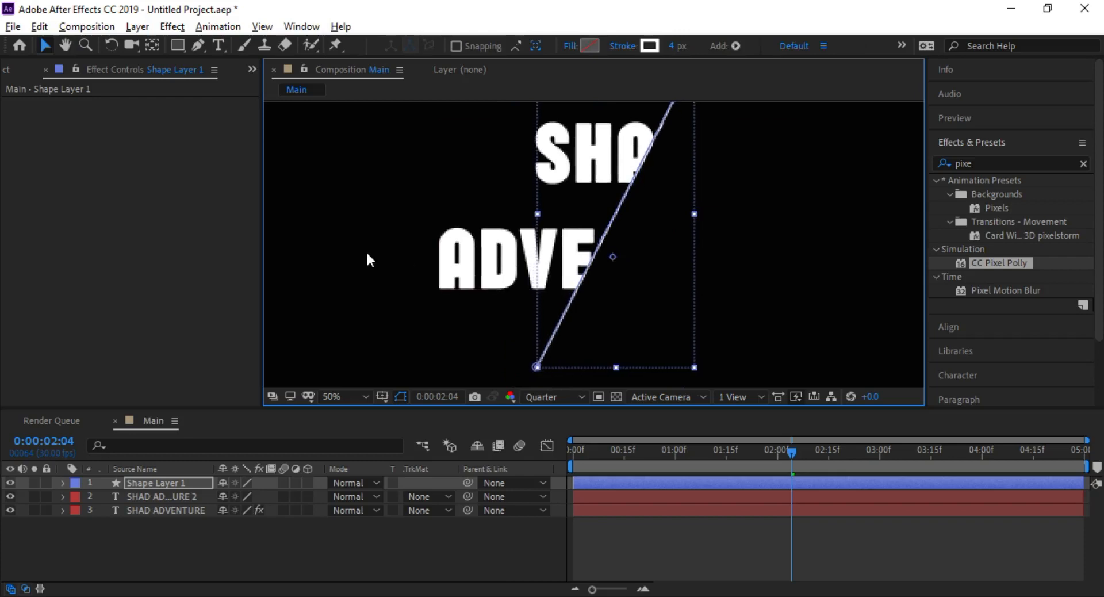
click(40, 43)
click(352, 234)
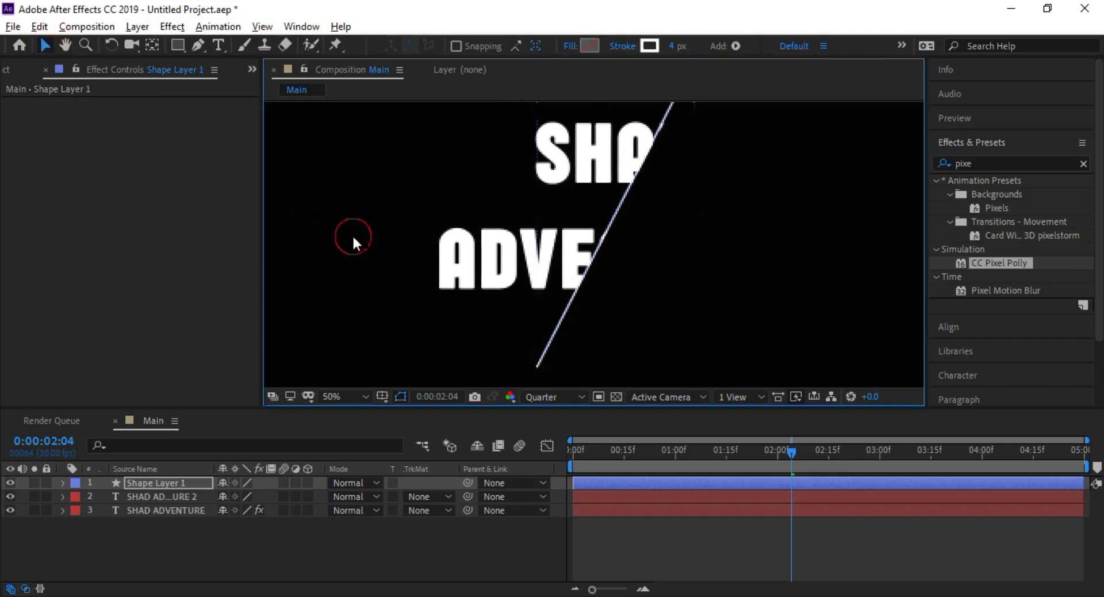
scroll(612, 295, up, 4)
scroll(638, 248, down, 6)
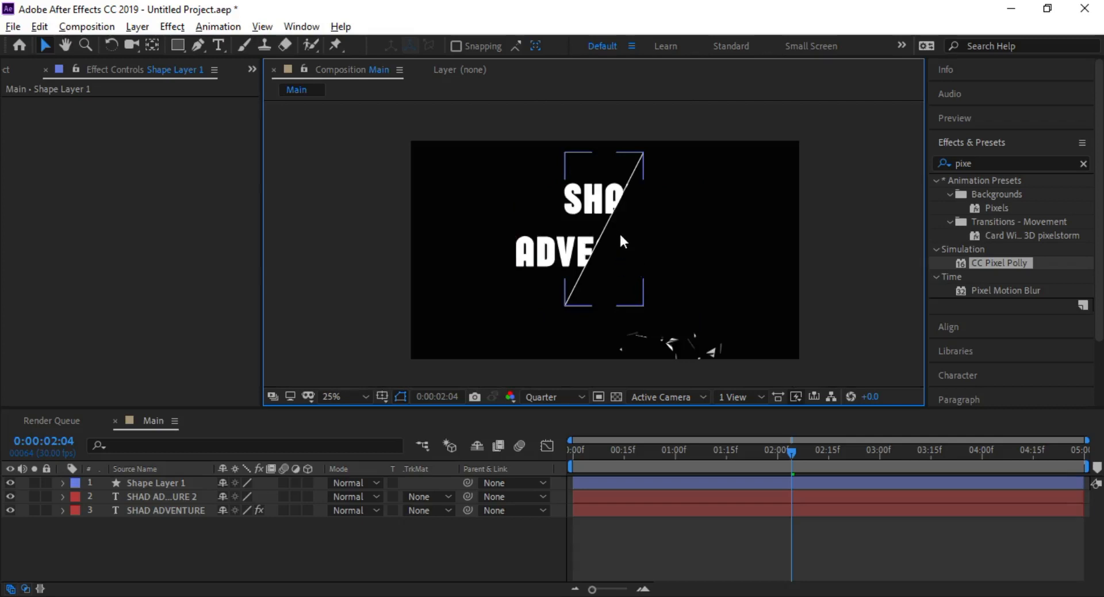
Add Trim Paths to the diagonal line's shape layer and expand its properties
click(628, 175)
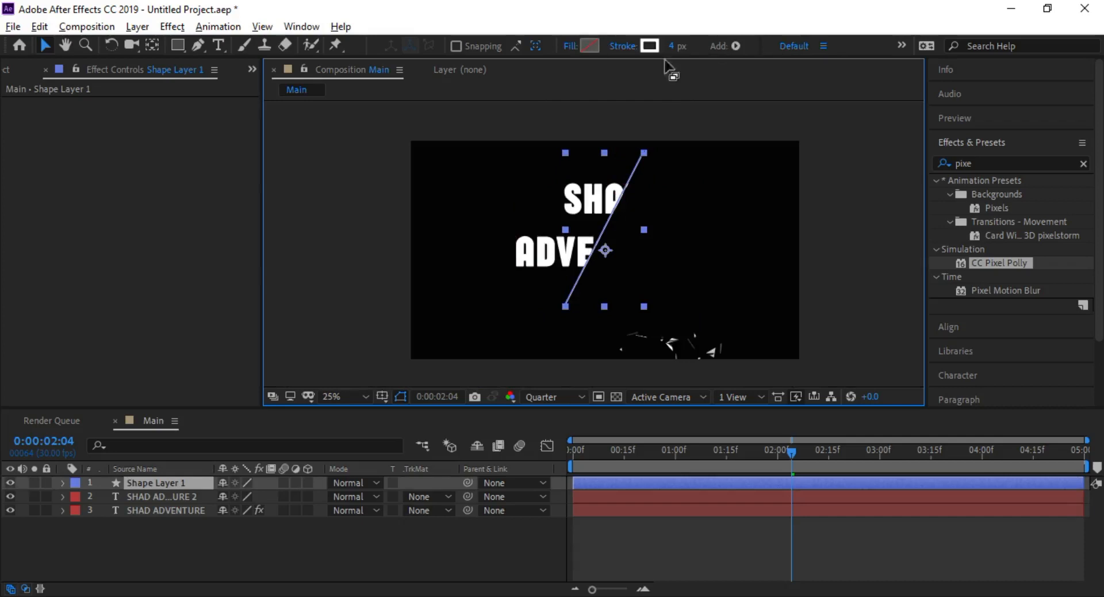
click(735, 46)
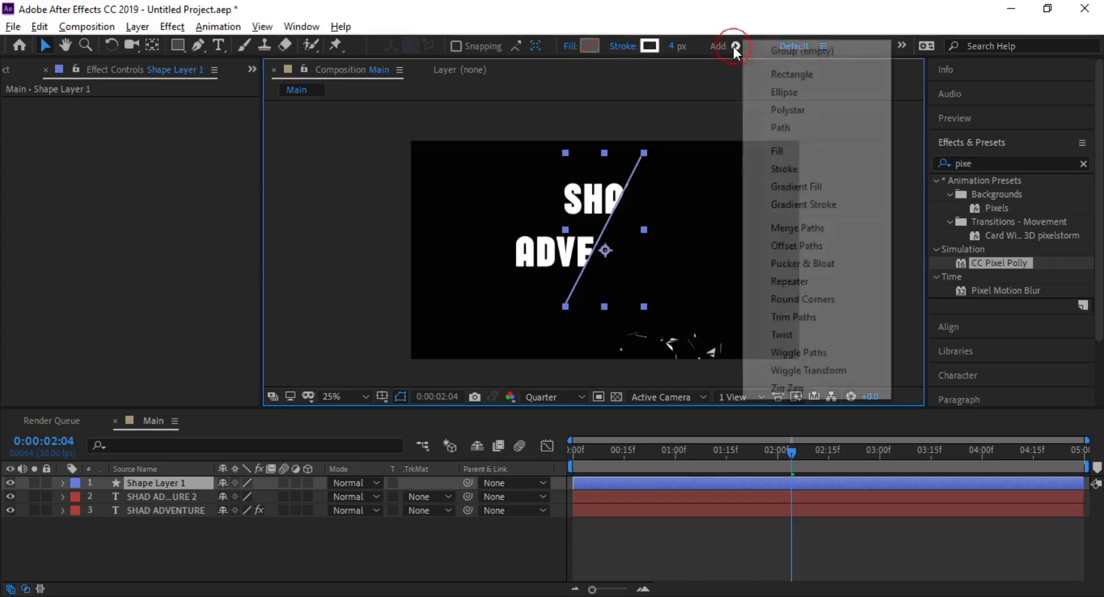
click(793, 317)
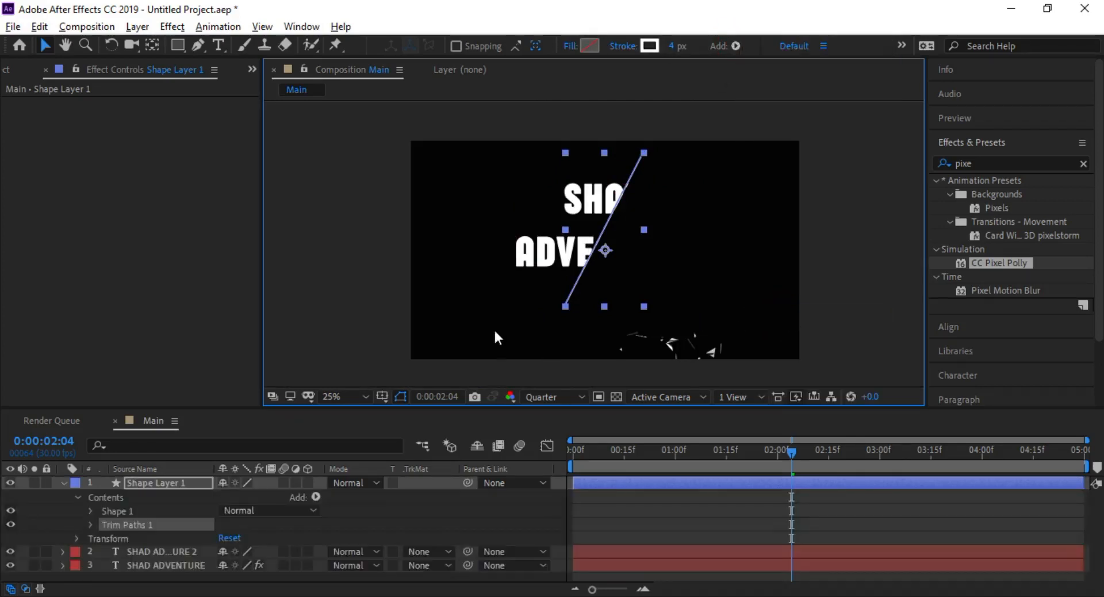
click(90, 521)
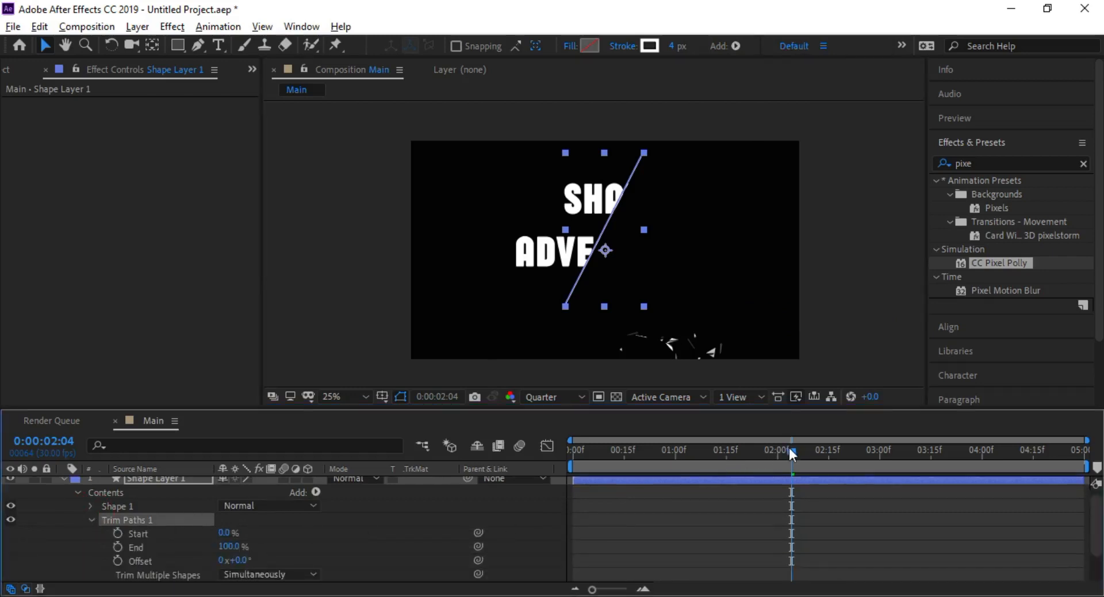
At 0:00:00:00, add Trim Paths keyframes for Start and End on the diagonal line, both at 0%
drag(792, 451, 538, 462)
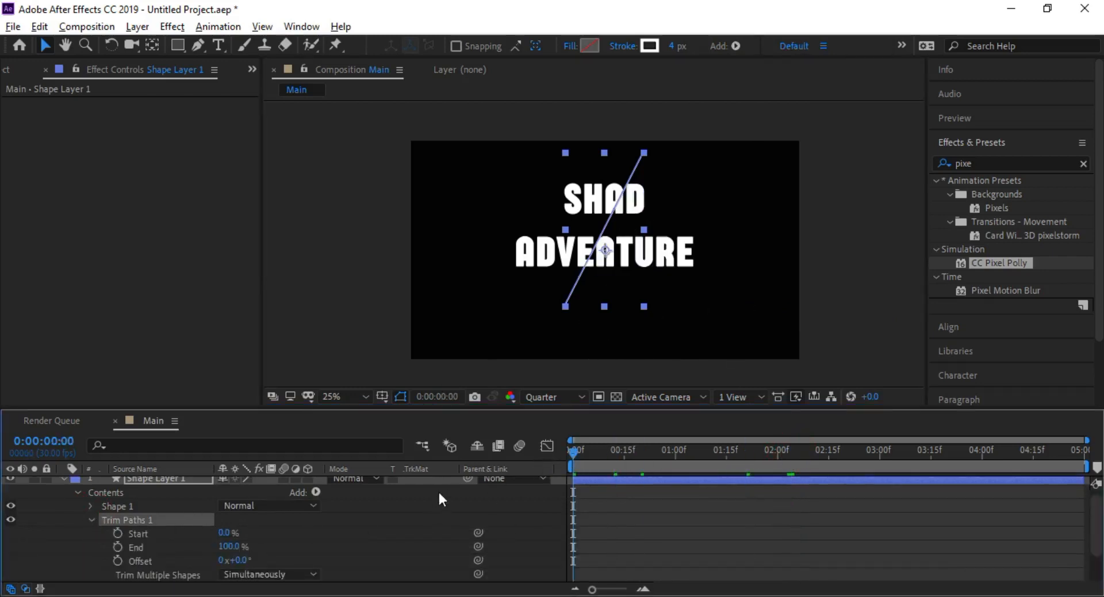
click(116, 534)
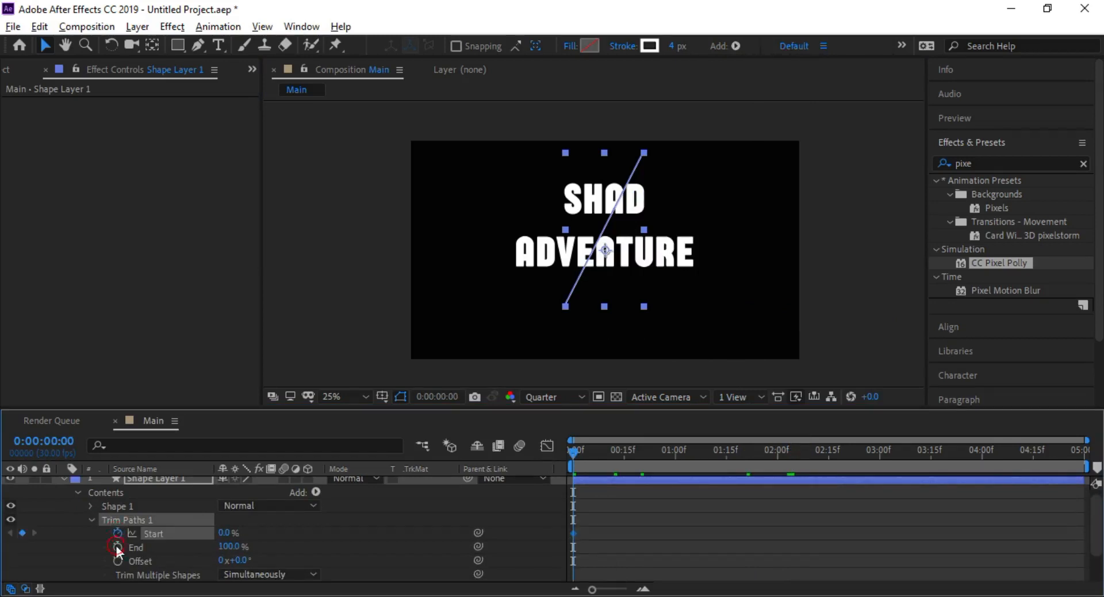
click(118, 547)
drag(223, 547, 156, 546)
click(119, 546)
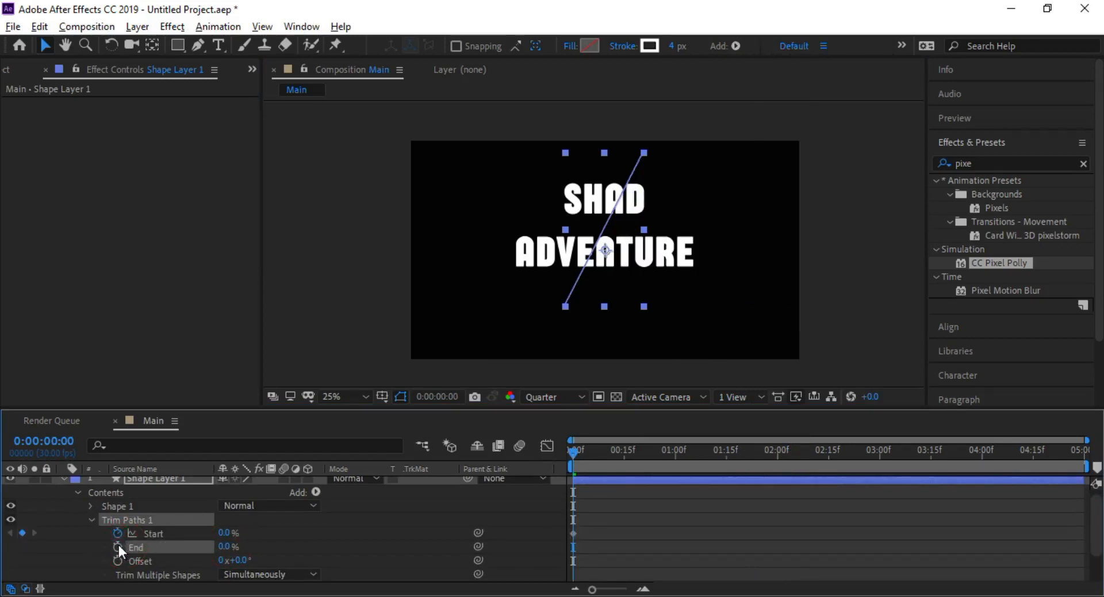
click(117, 546)
At 0:00:00:20, set both the Start and End of the diagonal line's Trim Paths to 100%
drag(575, 451, 654, 449)
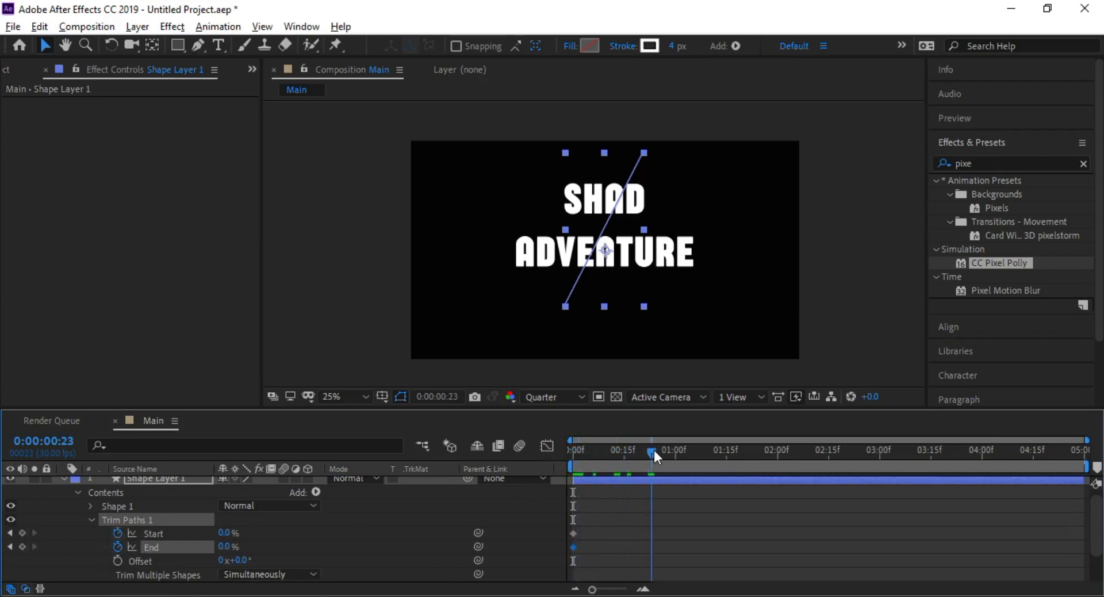
click(650, 450)
click(69, 440)
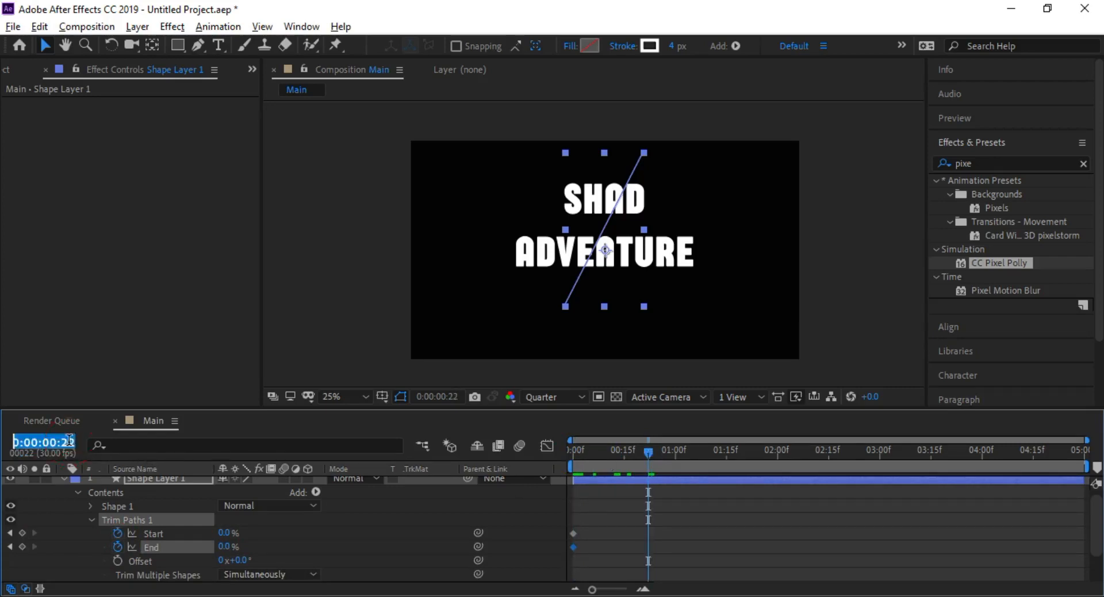
click(70, 440)
key(Delete)
text(0)
key(Return)
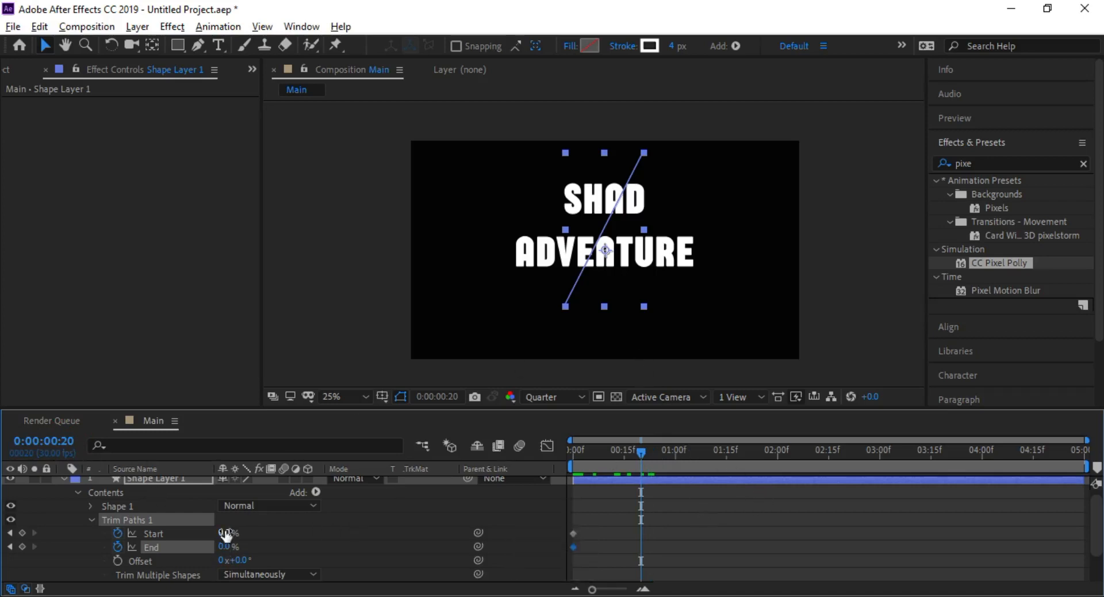
drag(225, 533, 356, 530)
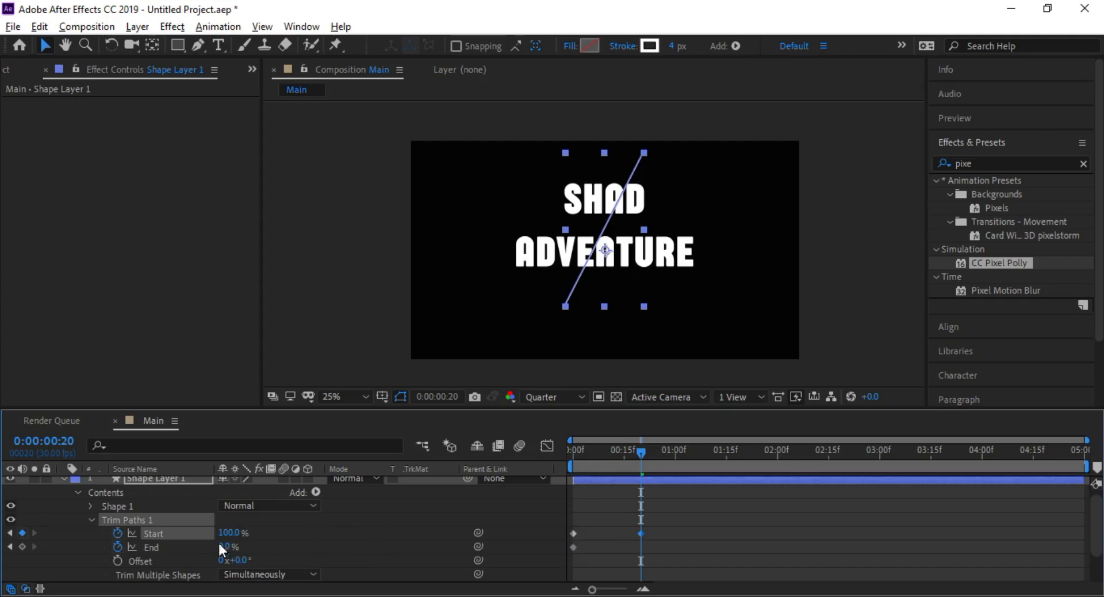
drag(226, 547, 356, 549)
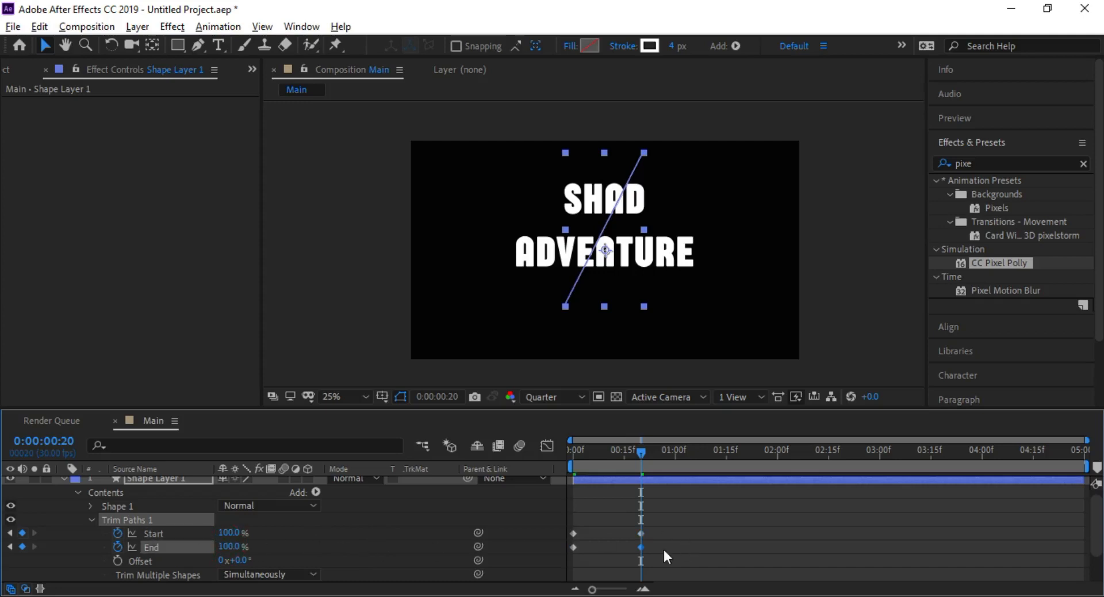
Offset both End keyframes about 4 frames later than the Start keyframes and preview the slice line
drag(658, 551, 566, 541)
drag(642, 547, 651, 547)
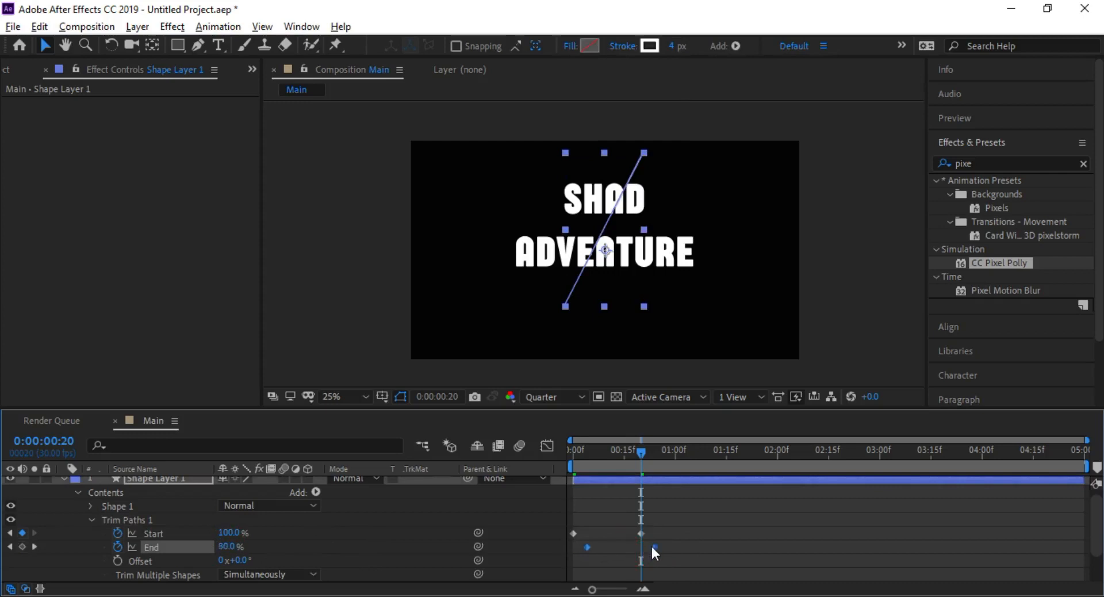
drag(641, 452, 551, 447)
click(298, 337)
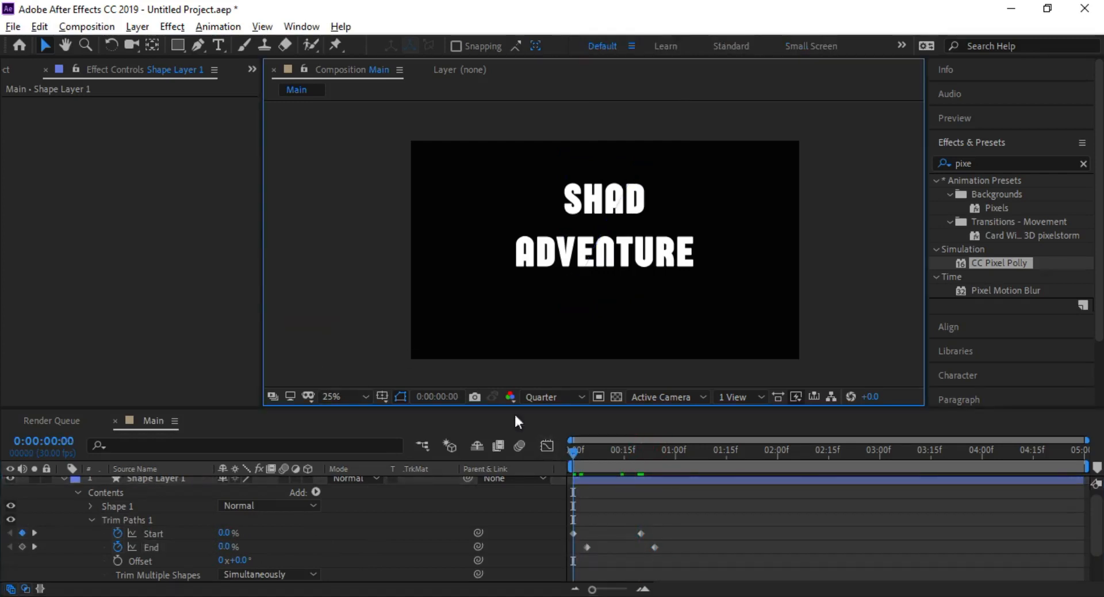
key(space)
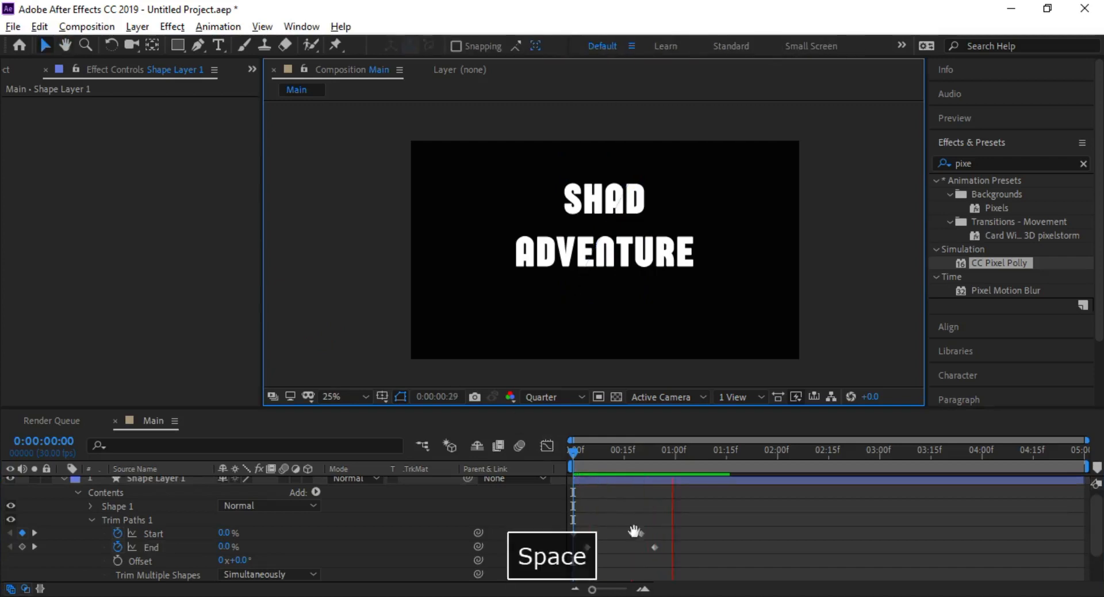
click(679, 452)
key(space)
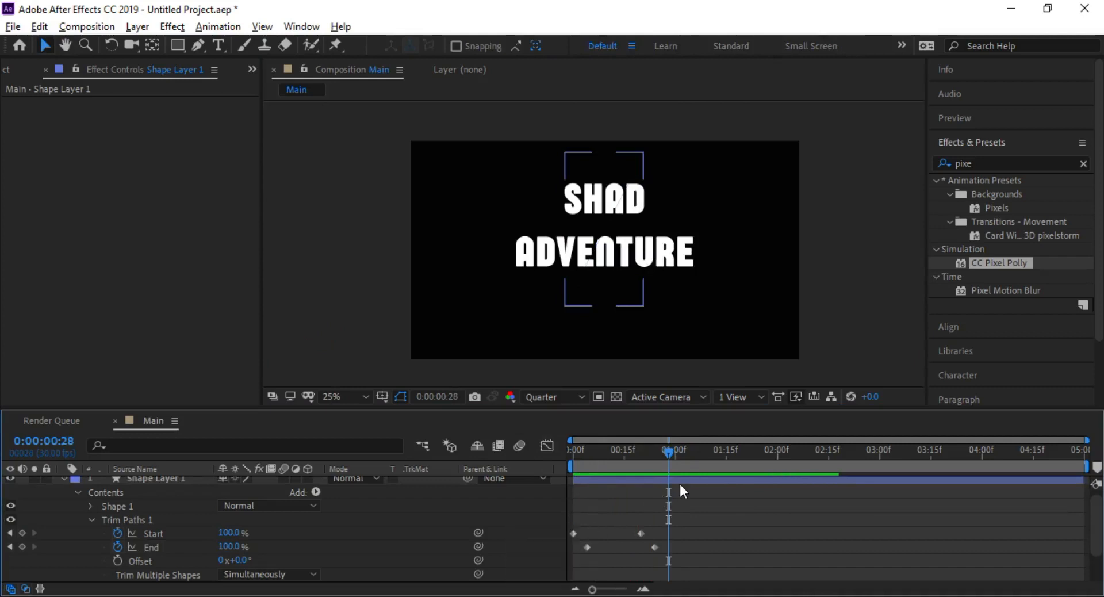
Ease all Start and End keyframes in and out with Motion 2 at maximum strength
key(Tab)
drag(678, 560, 520, 521)
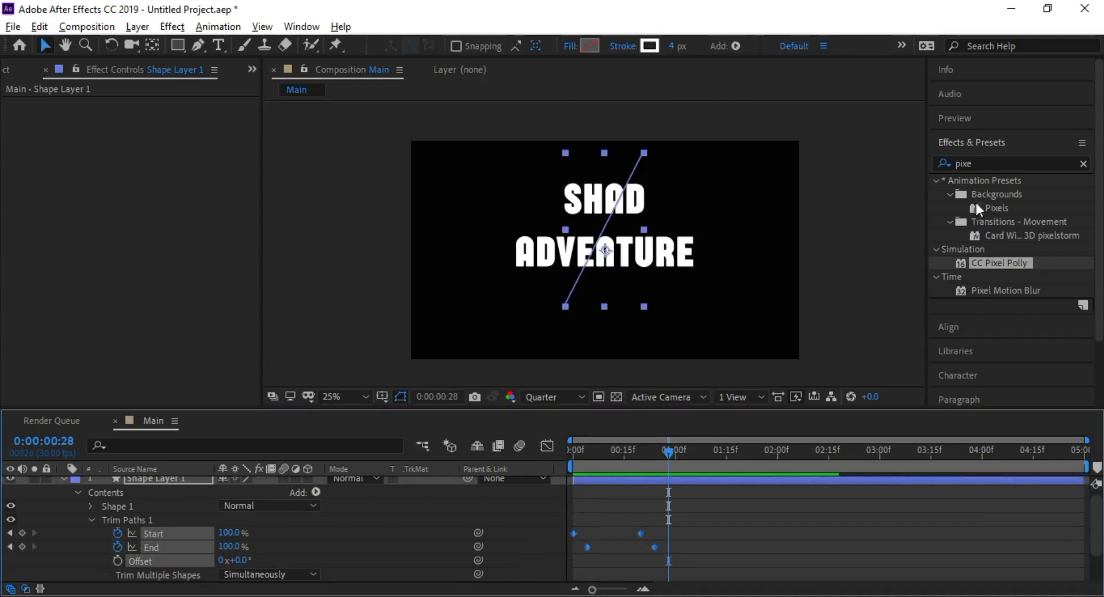
click(976, 144)
click(978, 287)
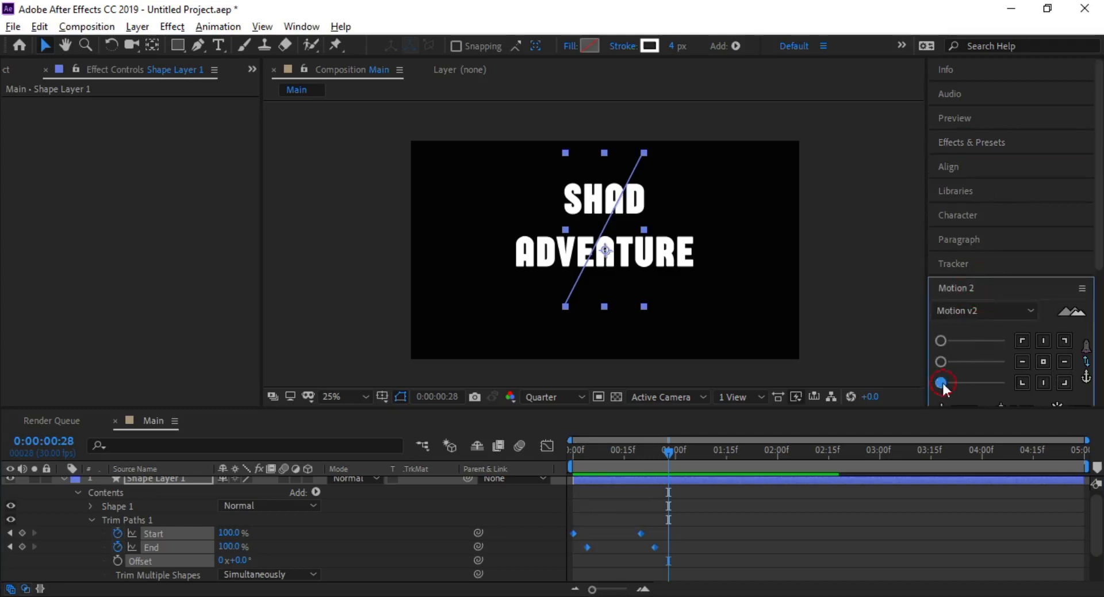
key(F9)
Preview the eased slice line together with the text shatter from the start of the composition
click(574, 451)
click(347, 295)
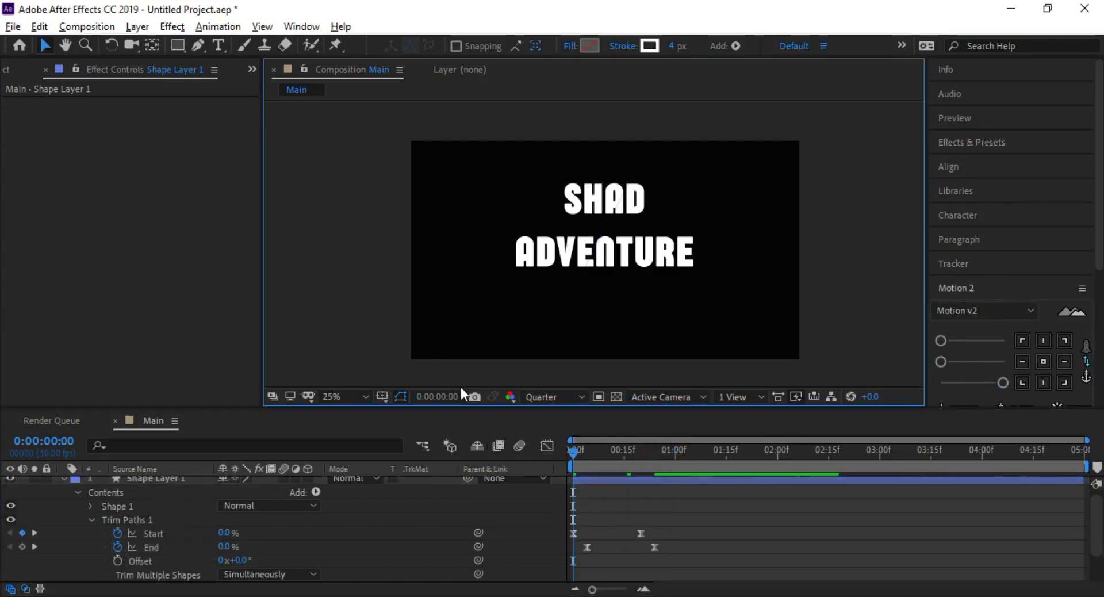
key(space)
key(space)
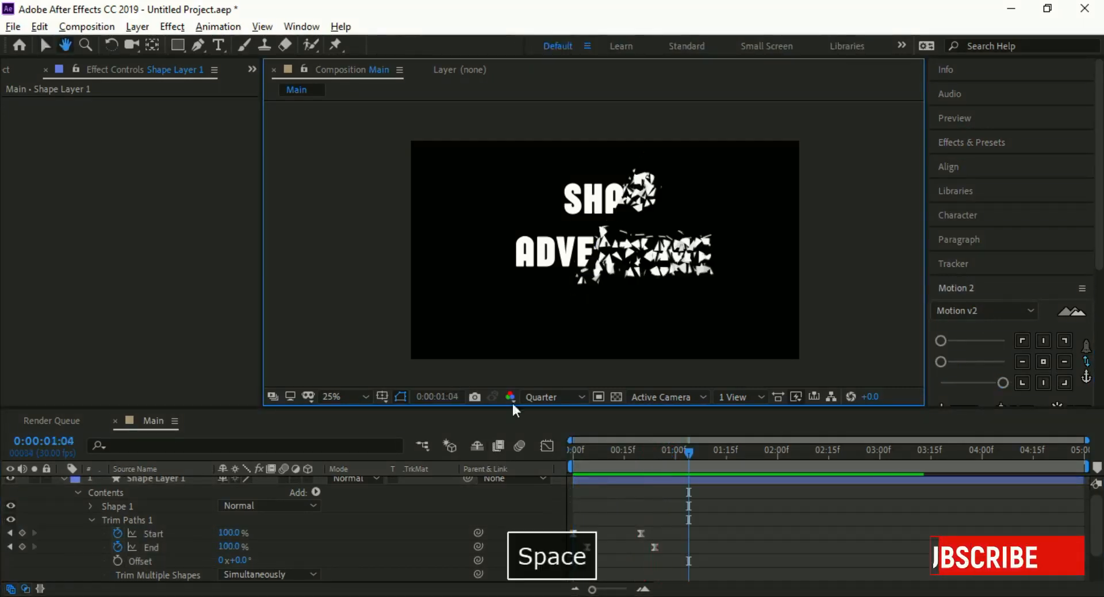
key(space)
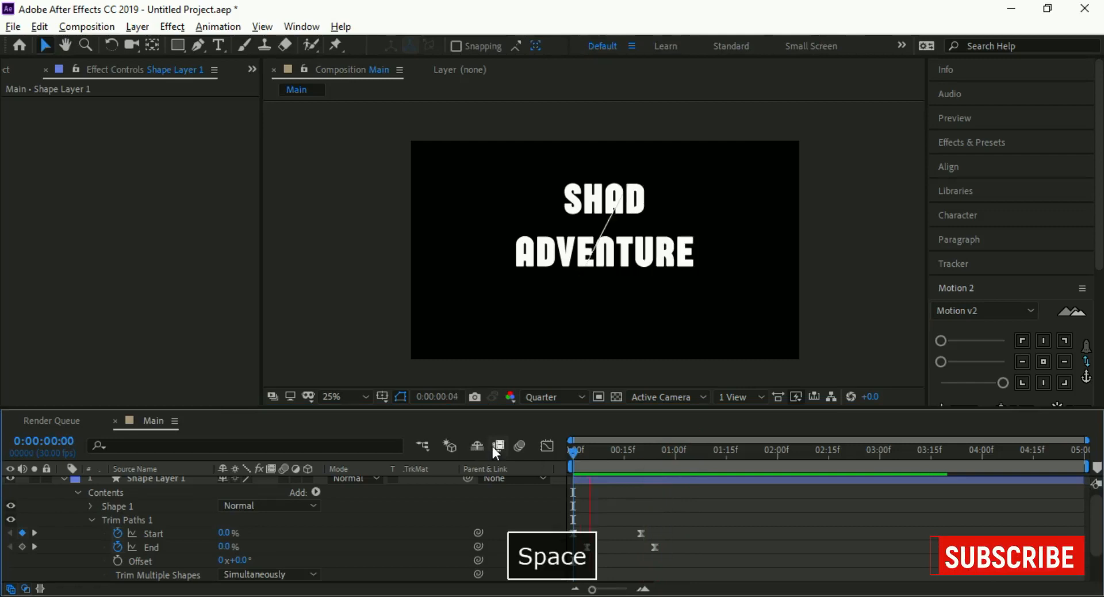
key(space)
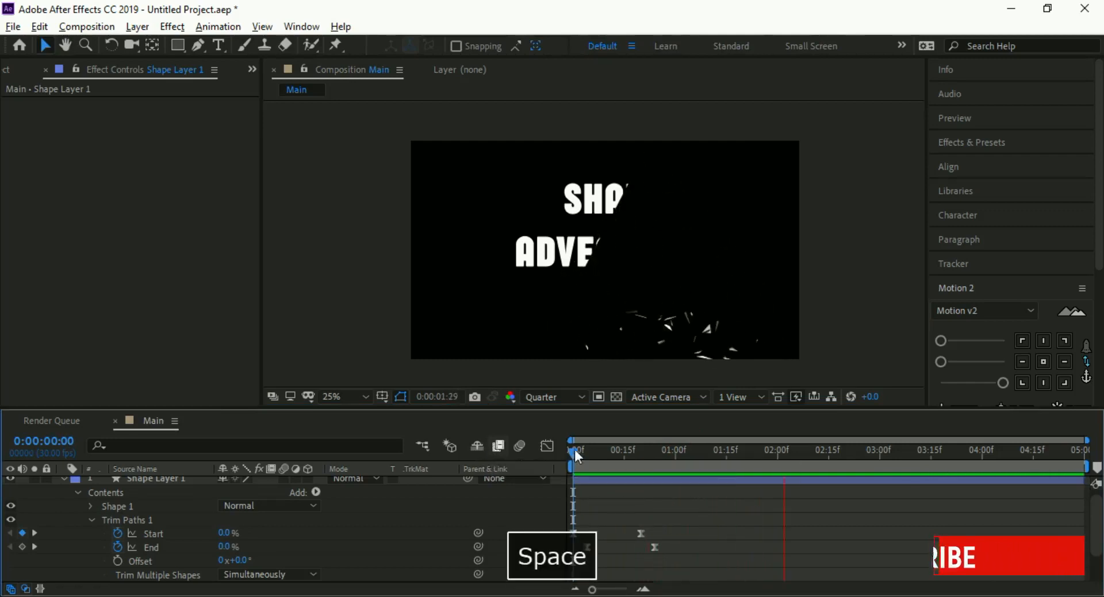
key(space)
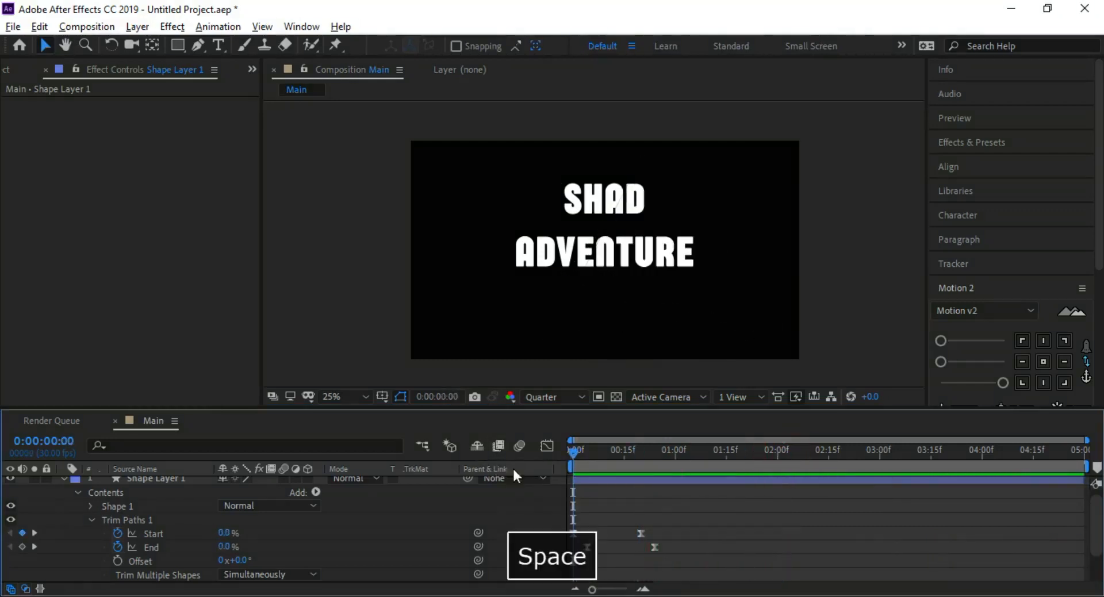
key(space)
key(Tab)
Move the slice line's layer in time to start at about 0:00:00:17 and preview it against the shatter
drag(592, 483, 650, 481)
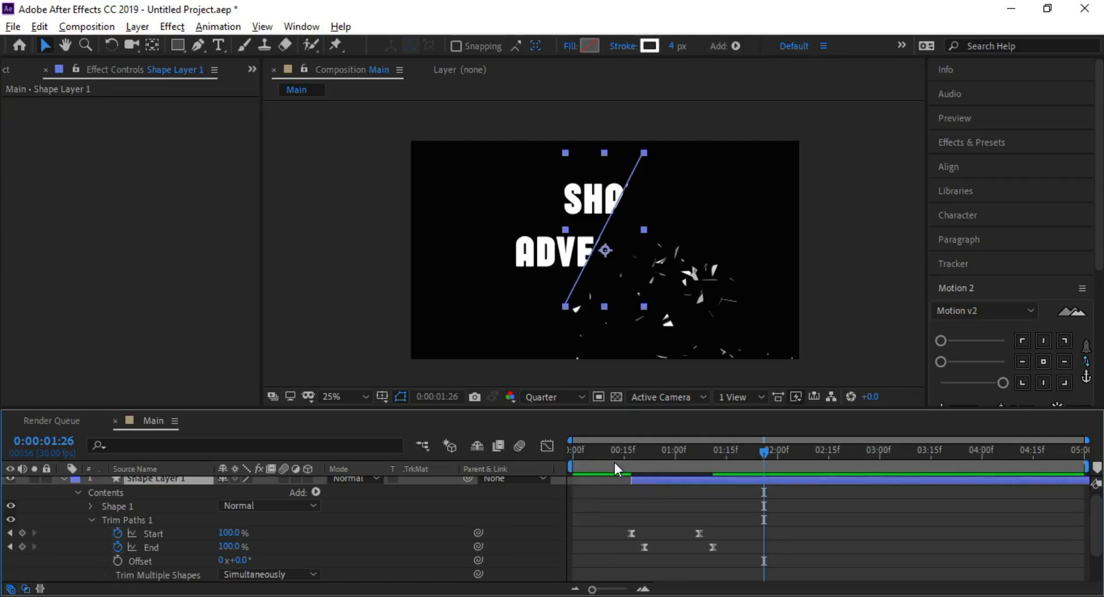
drag(762, 452, 682, 455)
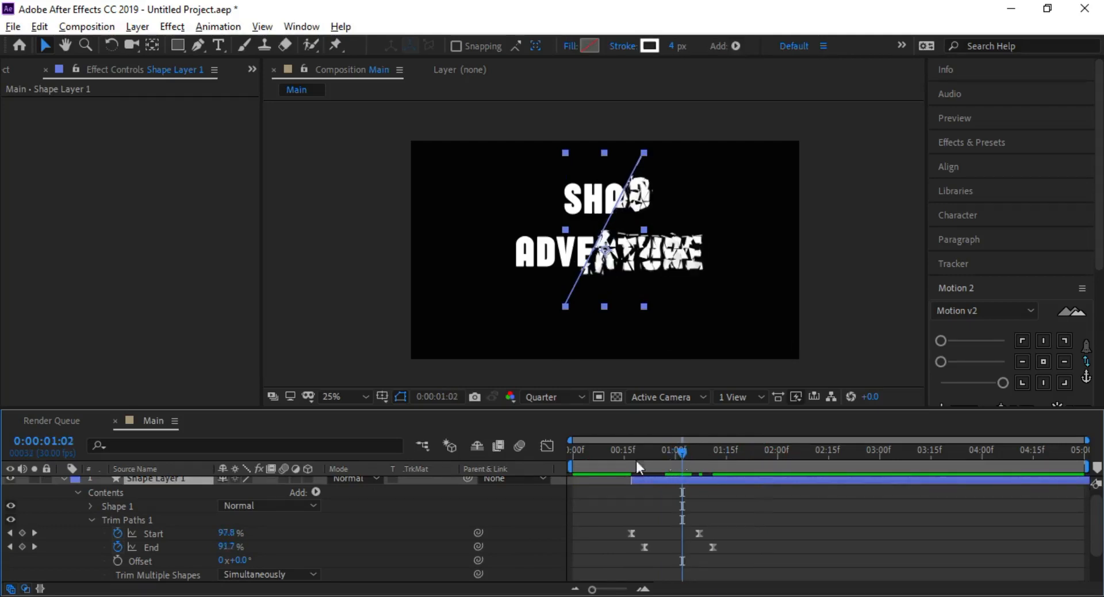
click(356, 314)
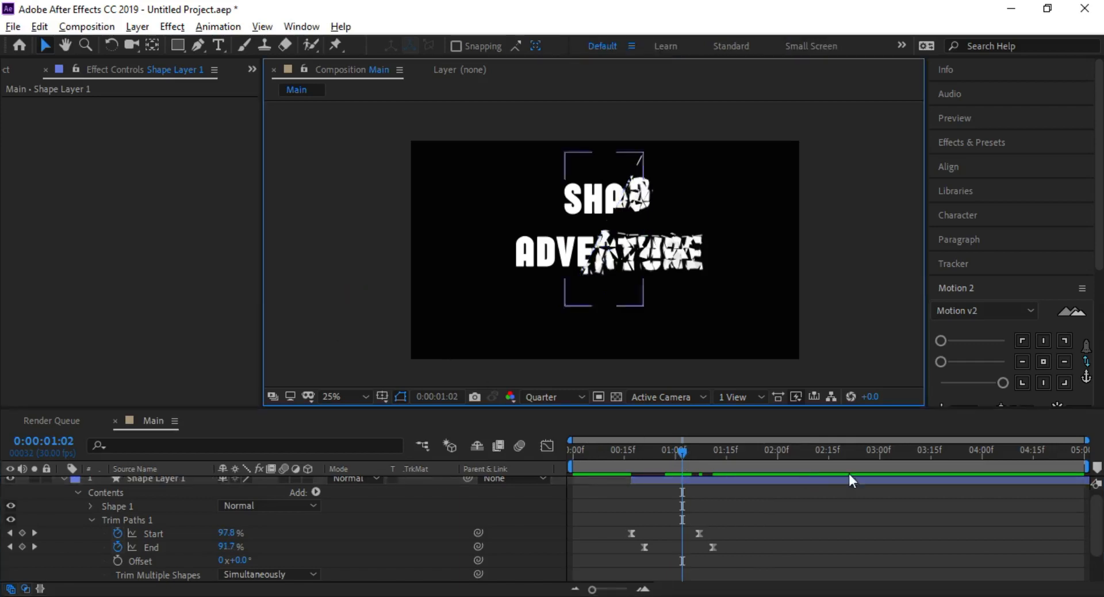
drag(682, 454, 540, 454)
key(space)
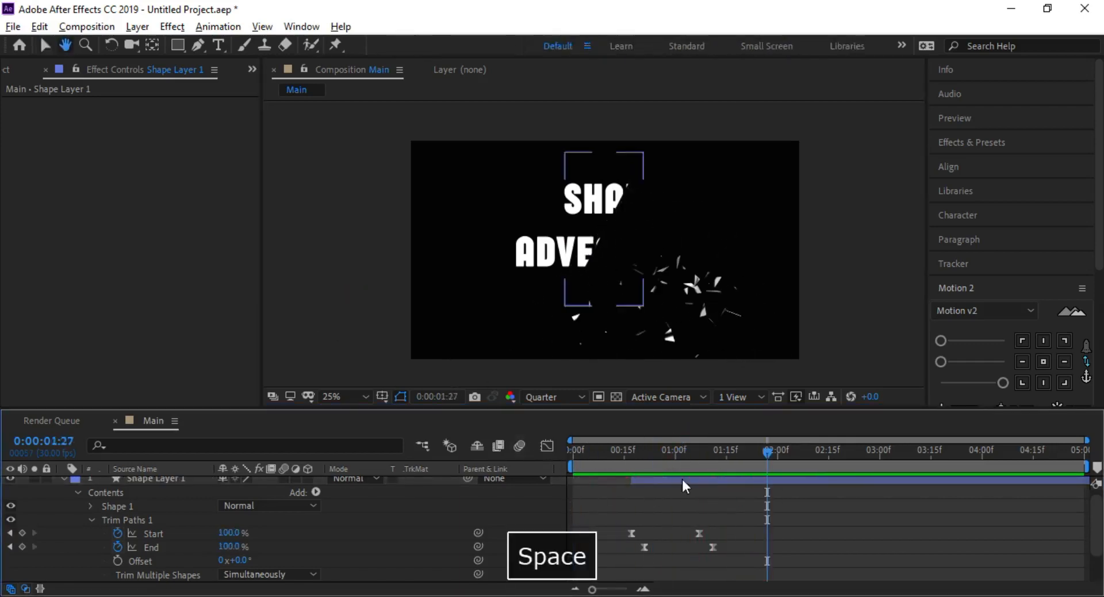
key(space)
key(space)
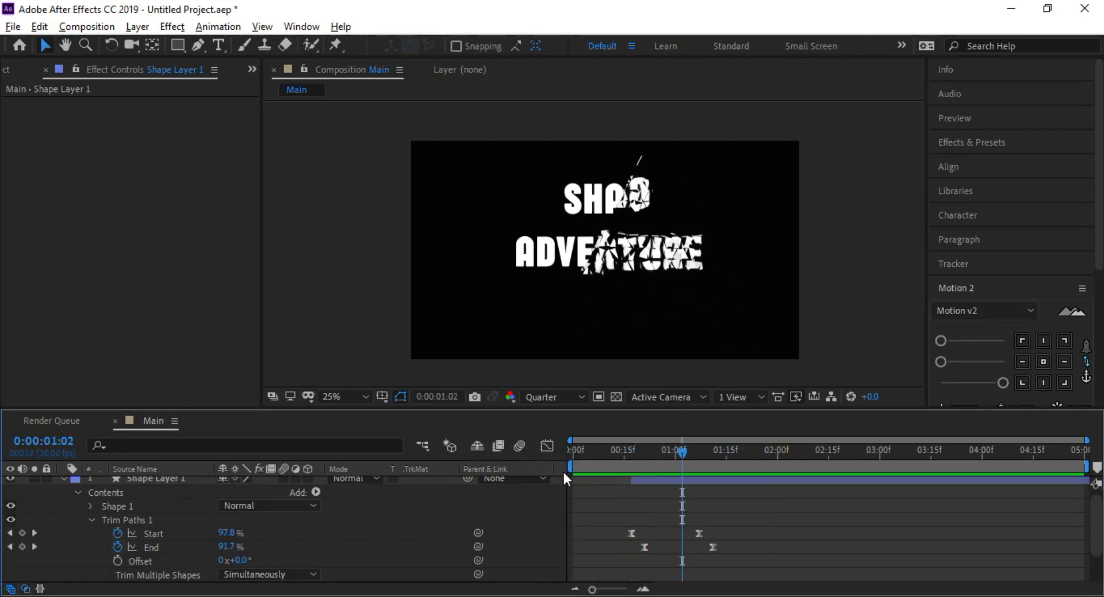
Try shifting the slice line's layer earlier in two small moves, to a start of about 0:00:00:13, previewing after each
drag(655, 479, 647, 482)
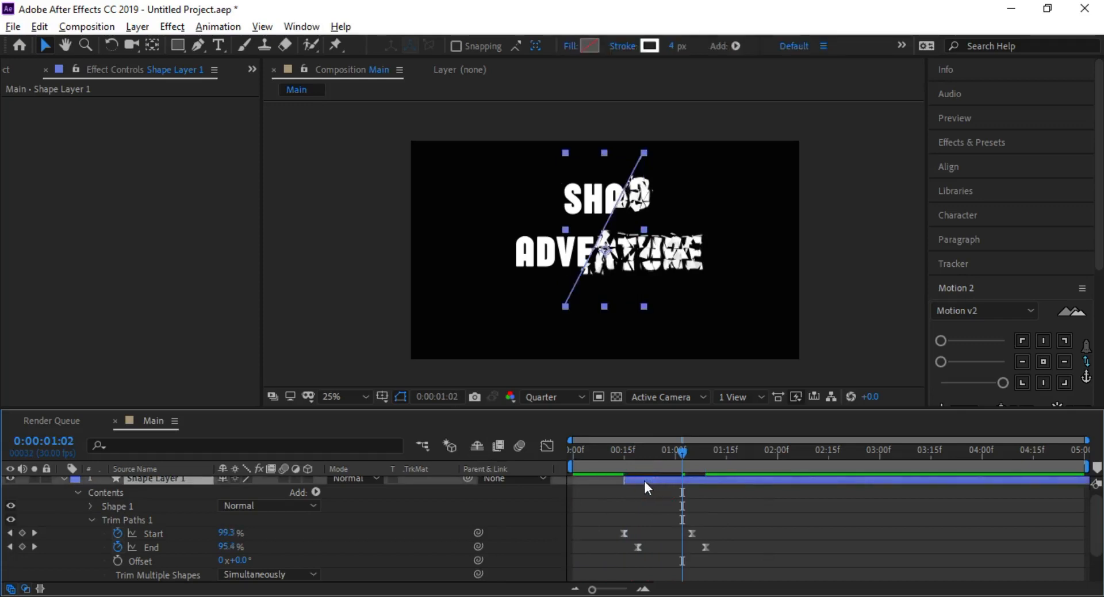
key(space)
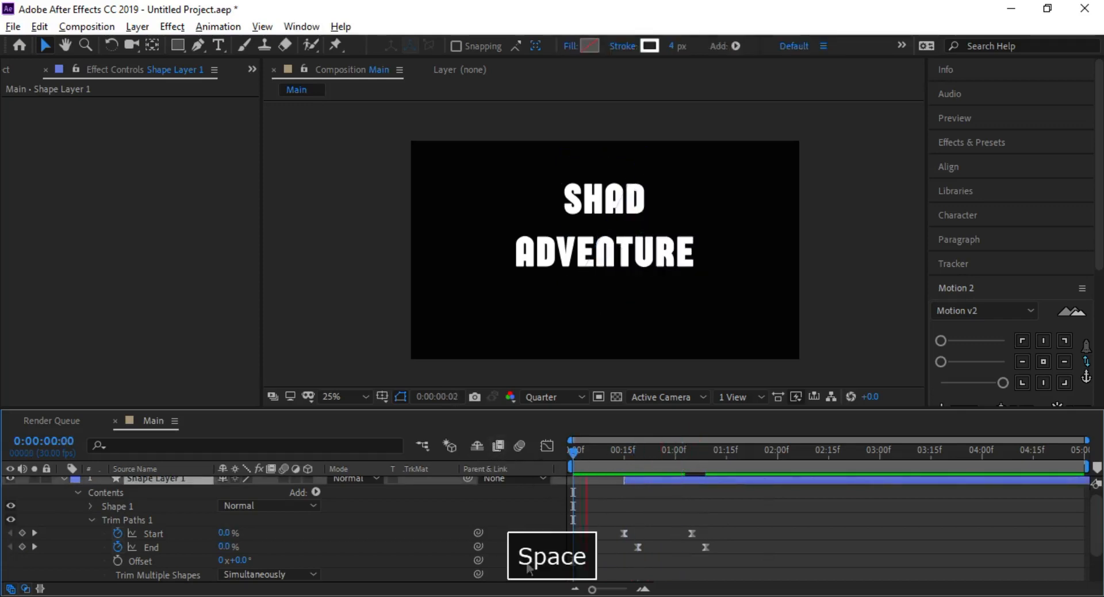
key(space)
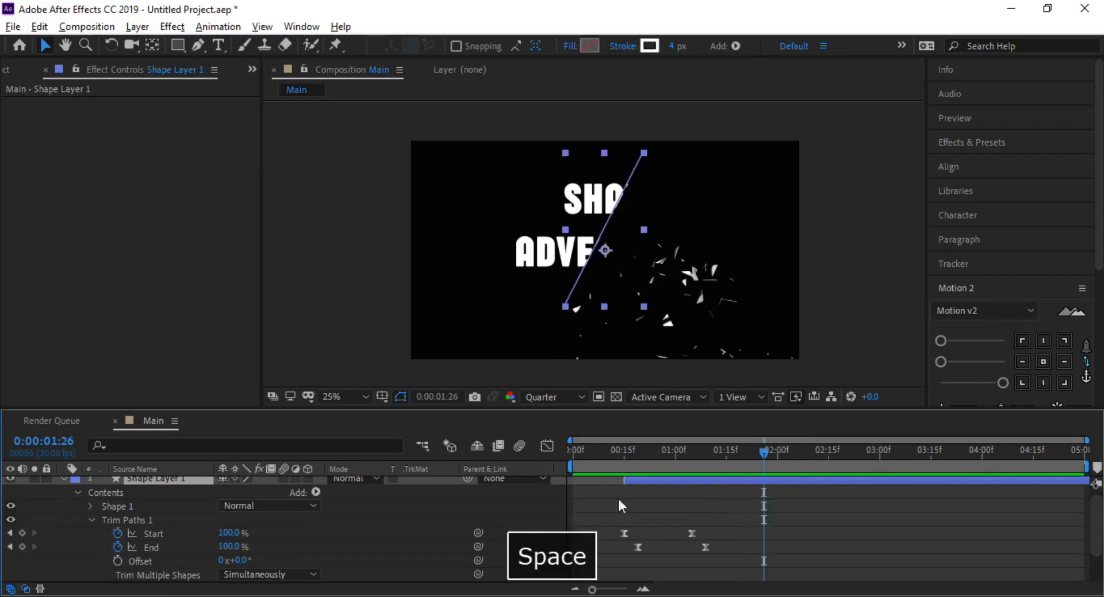
drag(636, 483, 630, 484)
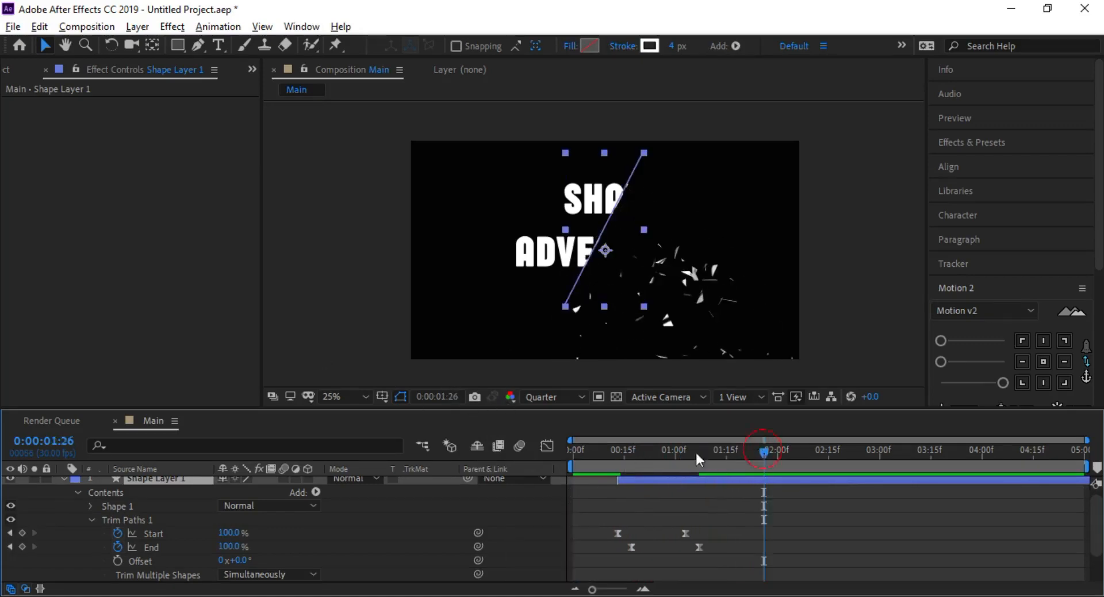
drag(731, 457, 481, 456)
key(space)
key(space)
Shift the slice line's layer later in two moves until it starts at about 0:00:00:21, previewing the timing after each
drag(658, 479, 672, 479)
drag(751, 451, 543, 447)
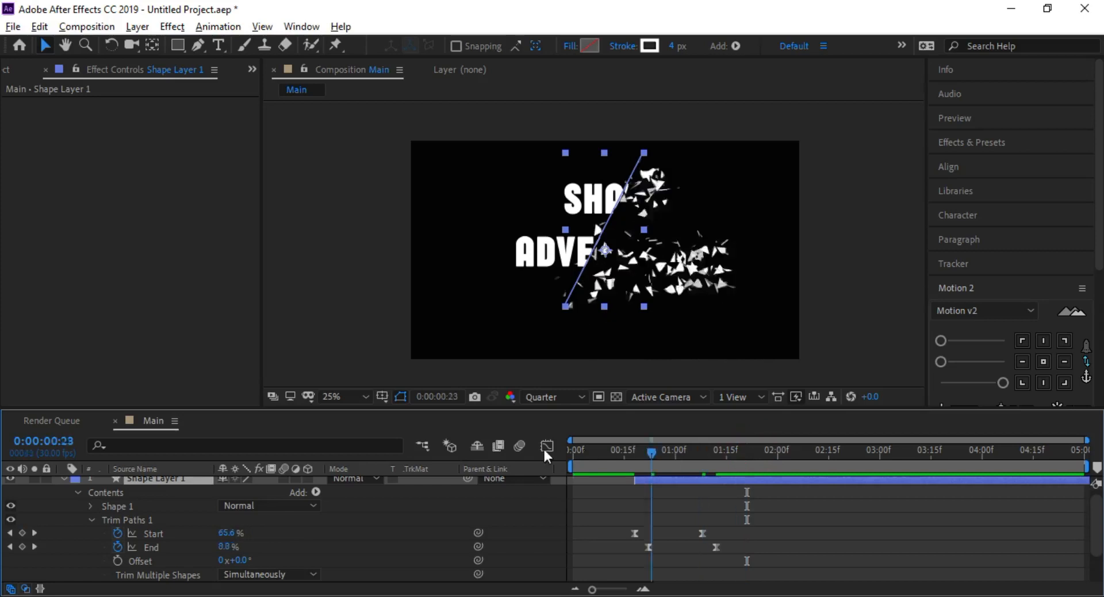
key(space)
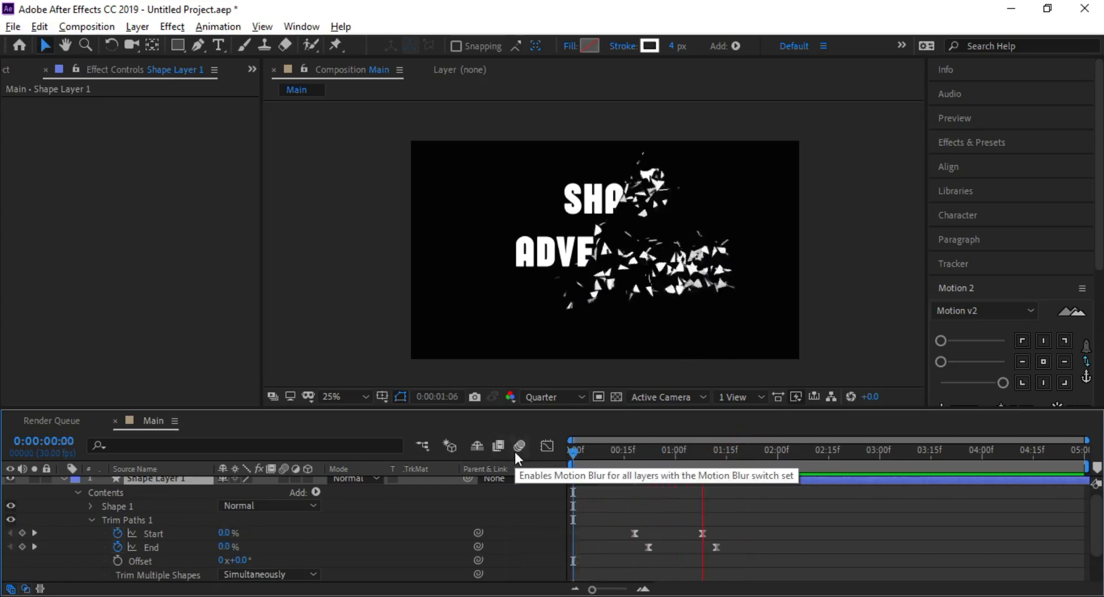
key(space)
click(642, 482)
drag(642, 482, 652, 482)
drag(751, 454, 453, 451)
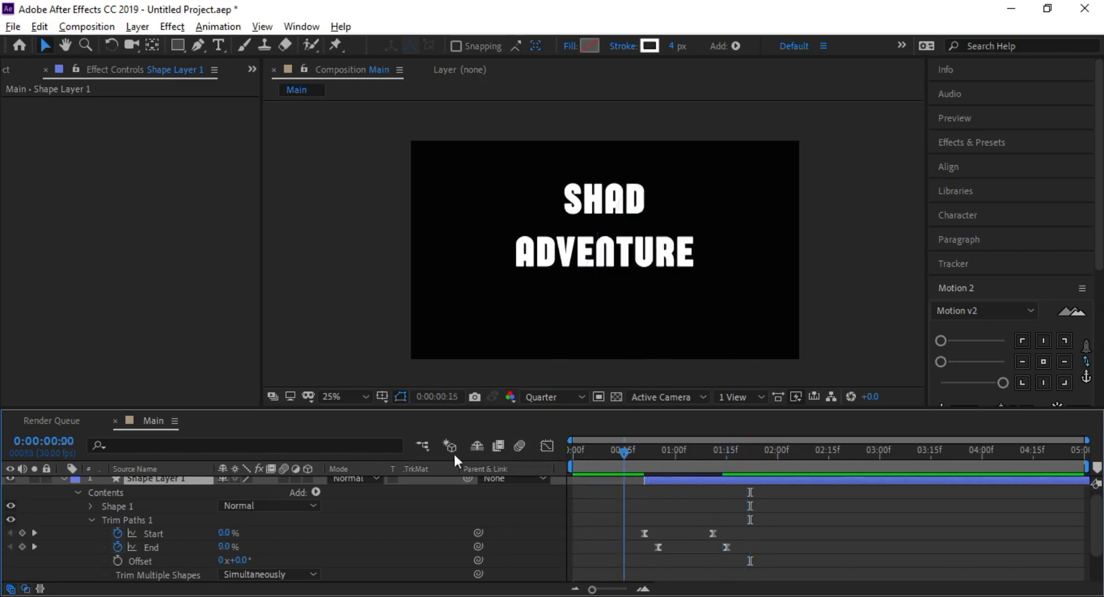
key(space)
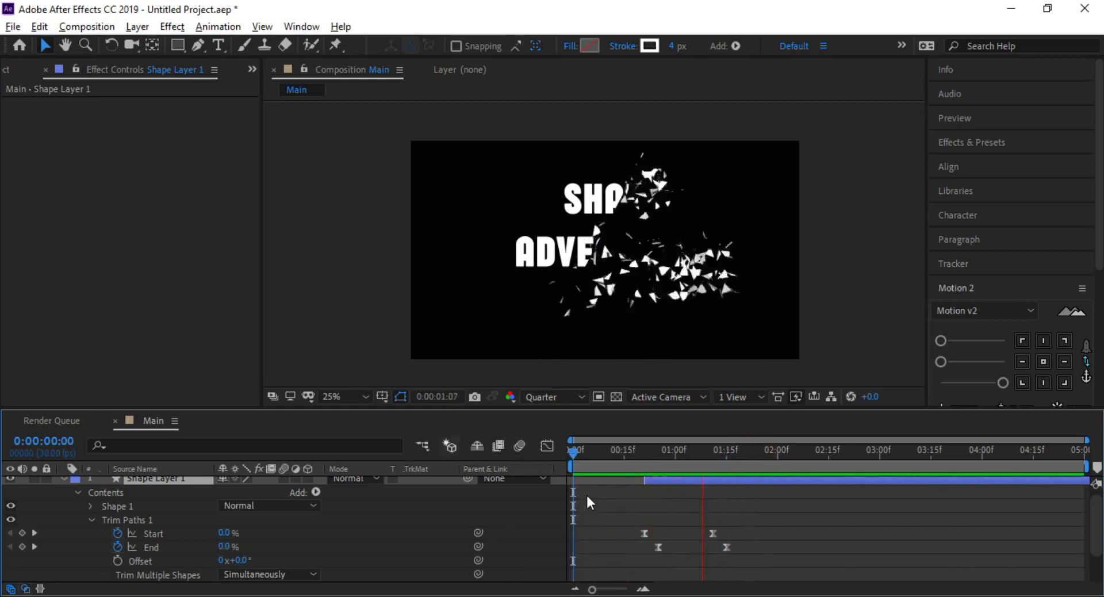
key(space)
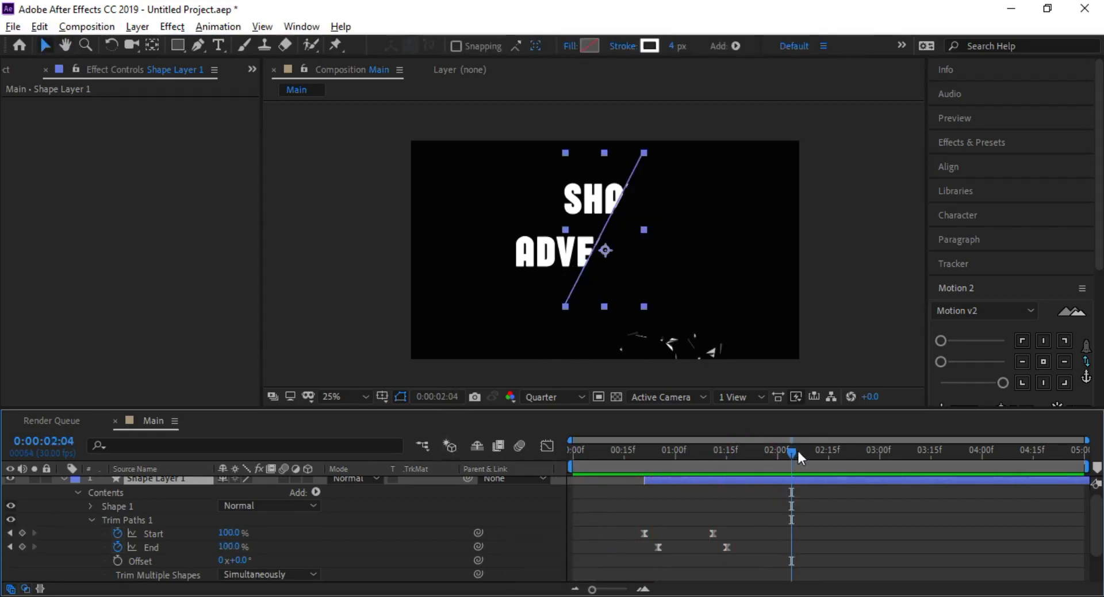
drag(791, 452, 459, 459)
key(space)
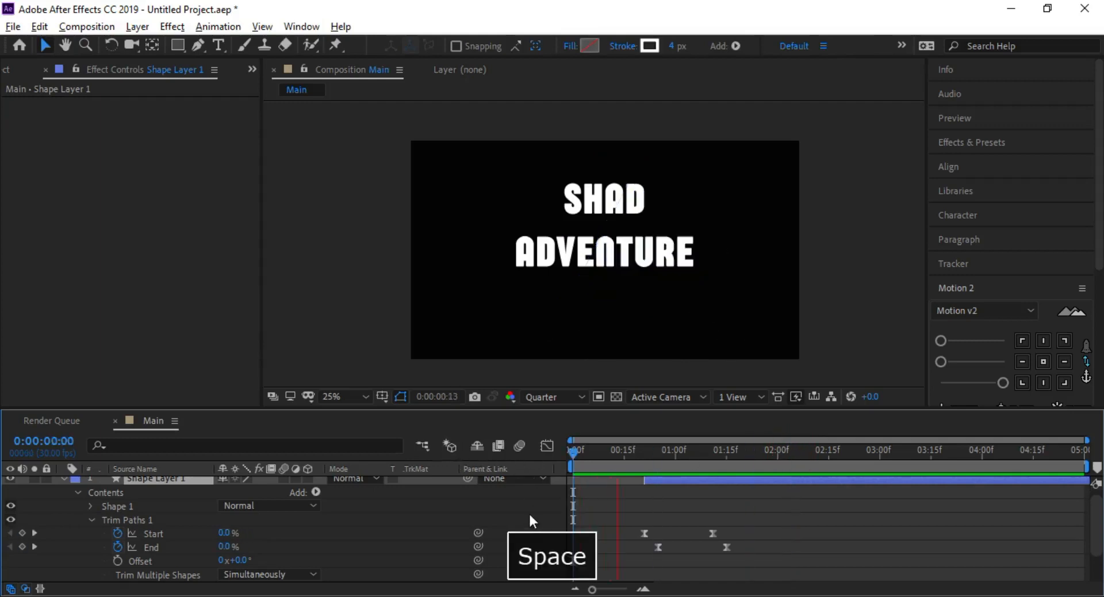
key(space)
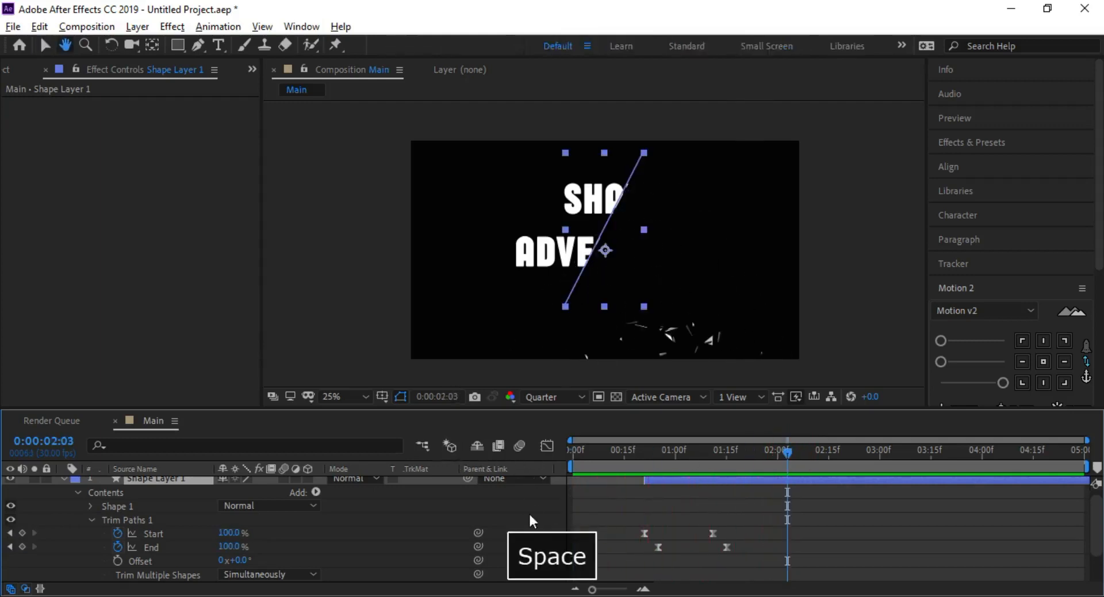
Shorten the easing at the first Start and End keyframes of Trim Paths so both speed curves peak immediately
key(Tab)
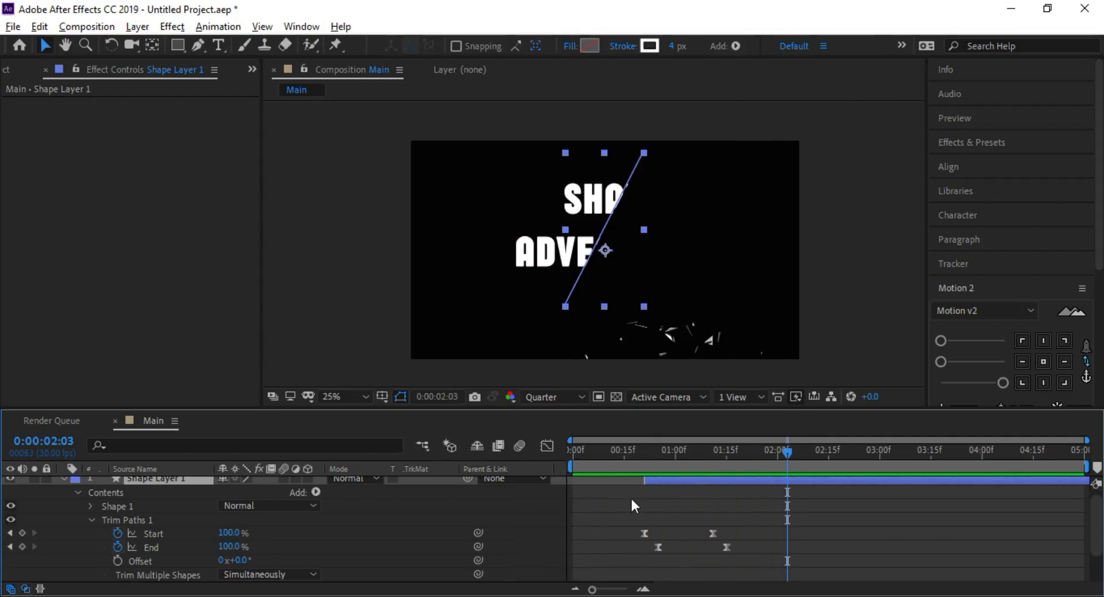
drag(627, 519, 757, 564)
click(547, 447)
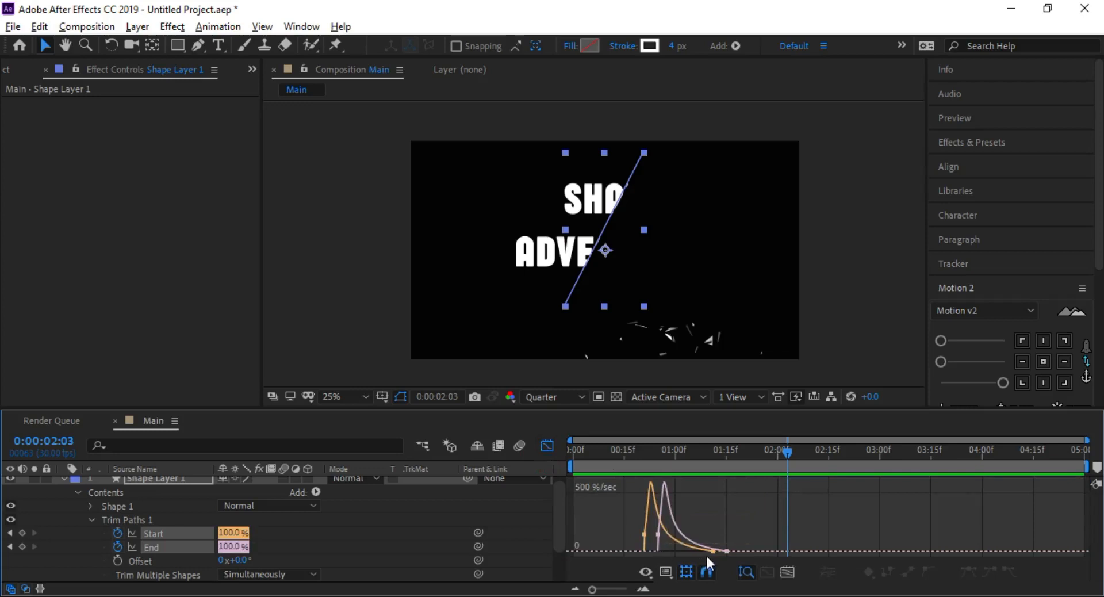
drag(617, 538, 741, 556)
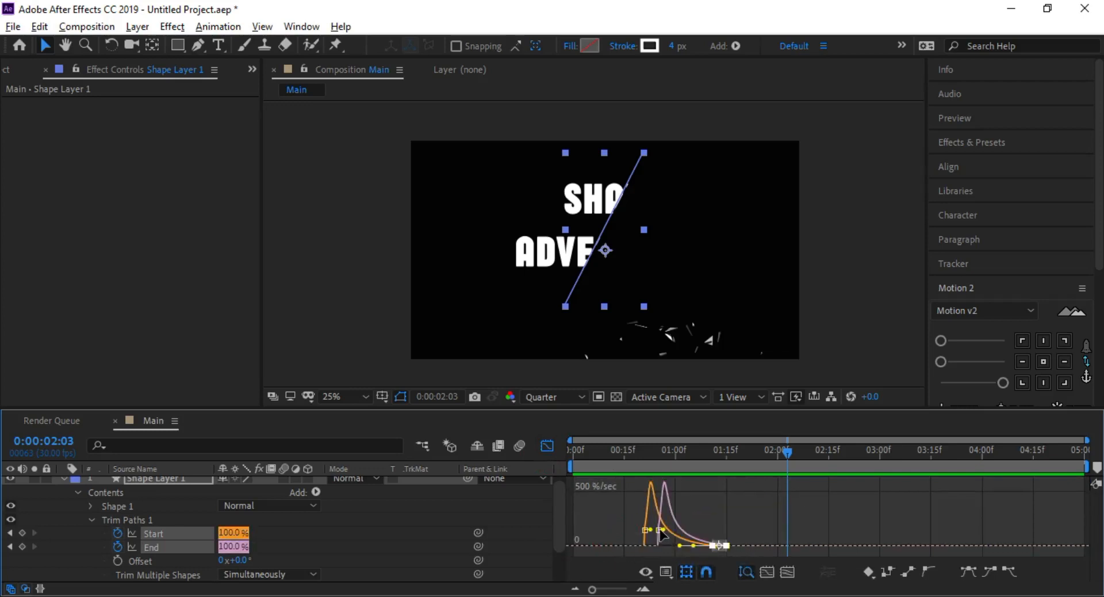
drag(661, 533, 652, 534)
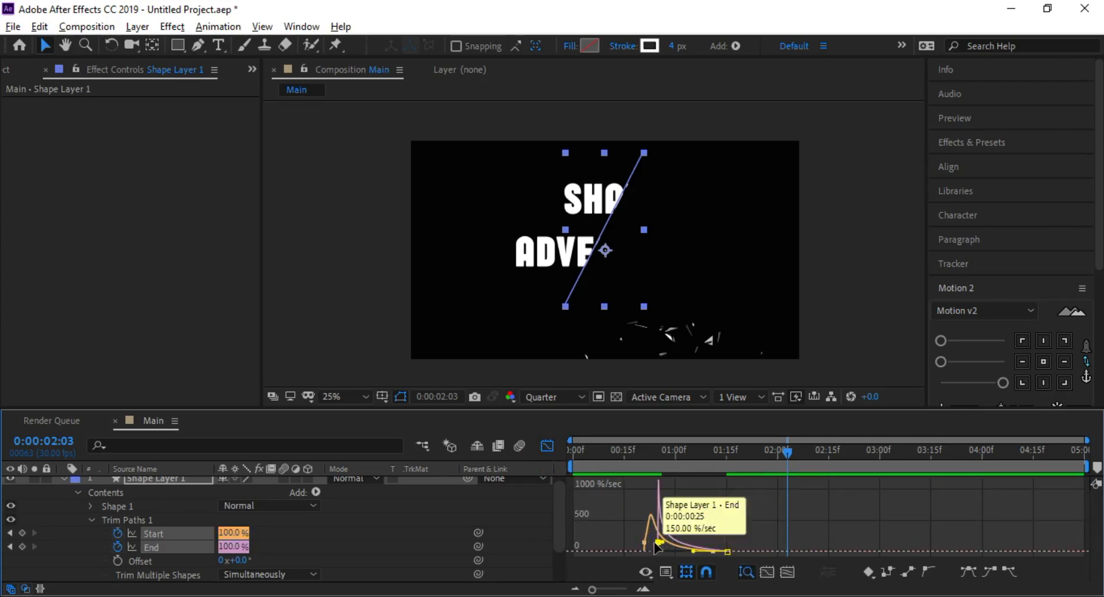
drag(659, 541, 643, 543)
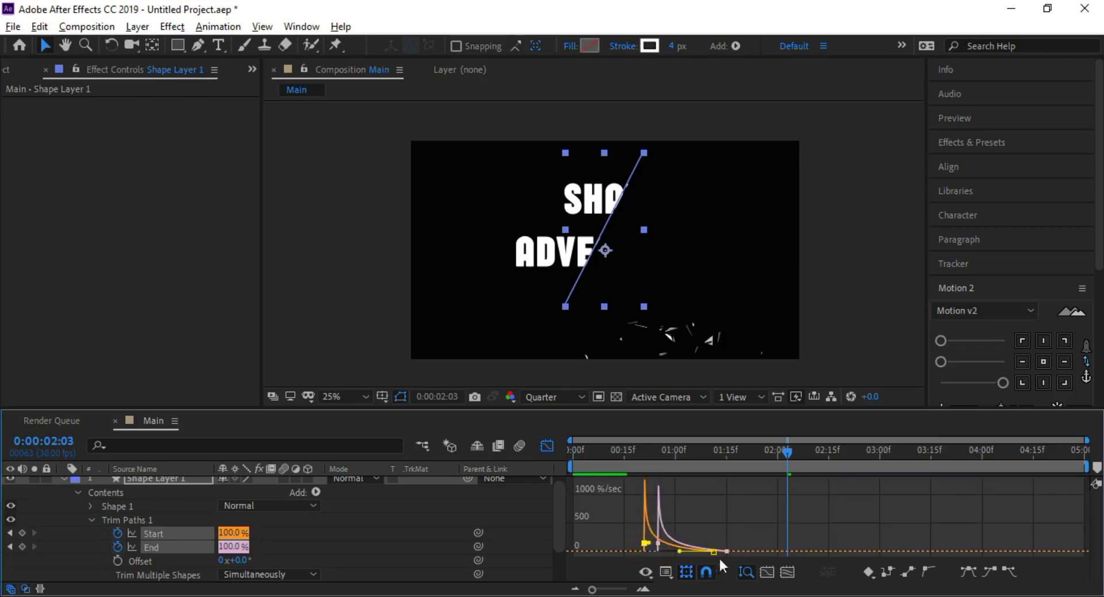
click(545, 446)
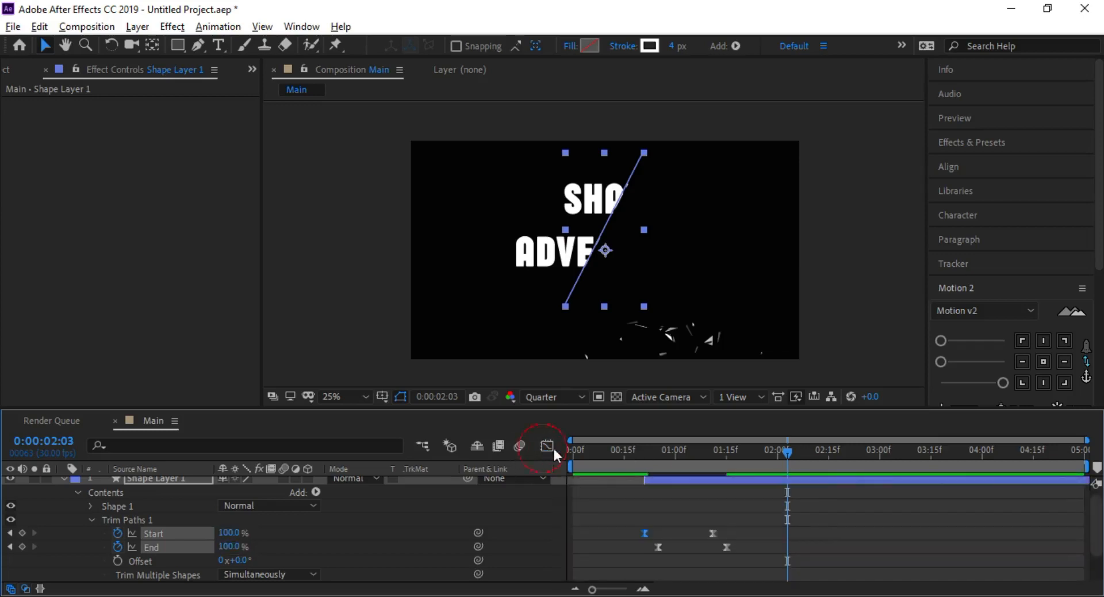
Preview the steeper slice line animation against the text shatter, replaying from about half a second several times
drag(787, 452, 615, 465)
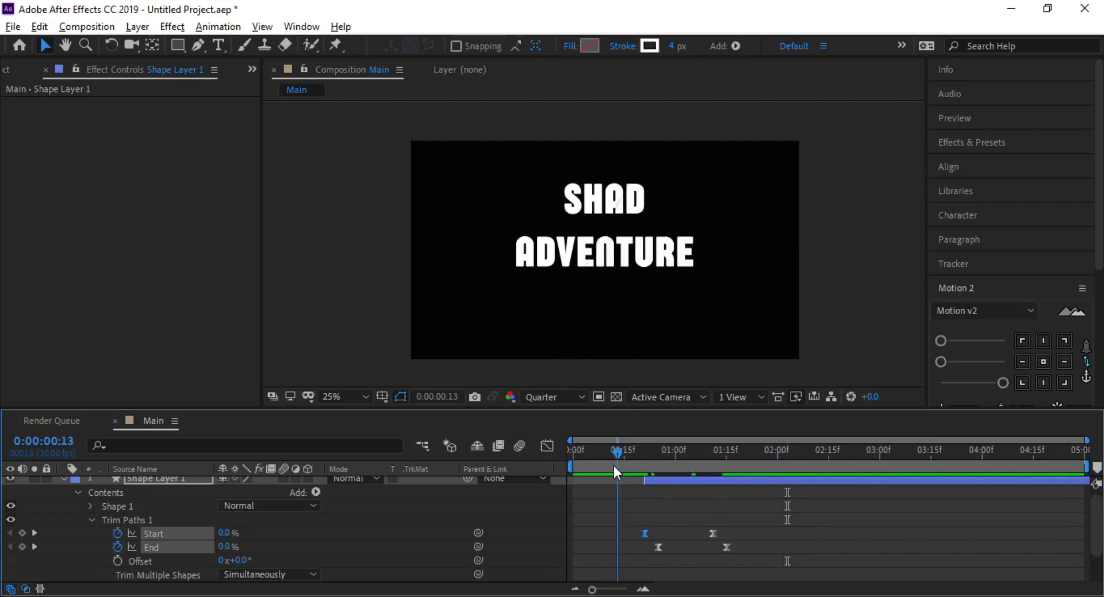
key(space)
key(space)
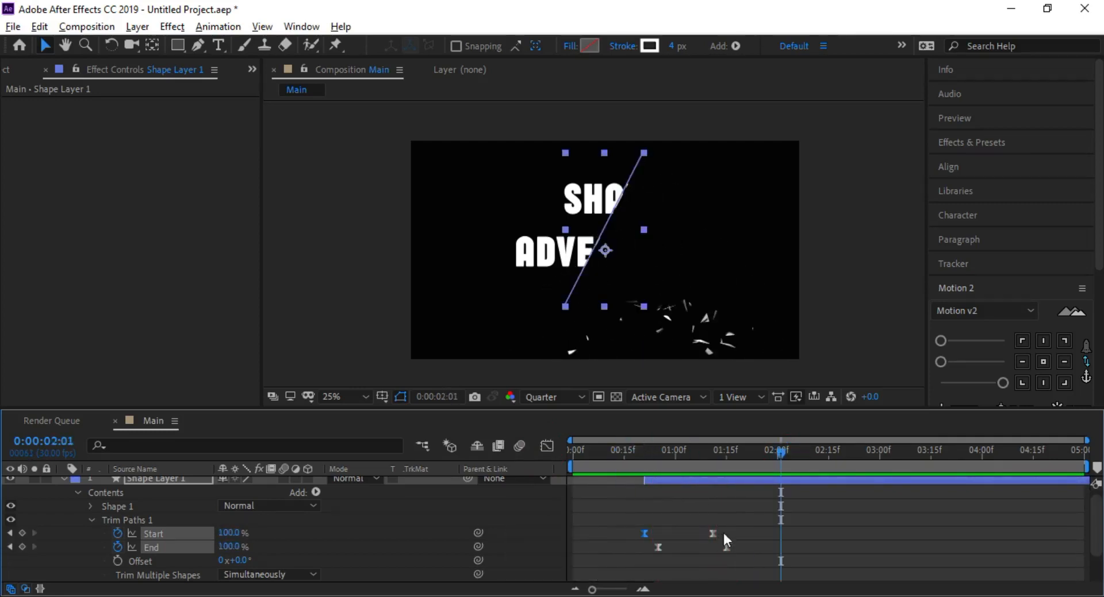
key(space)
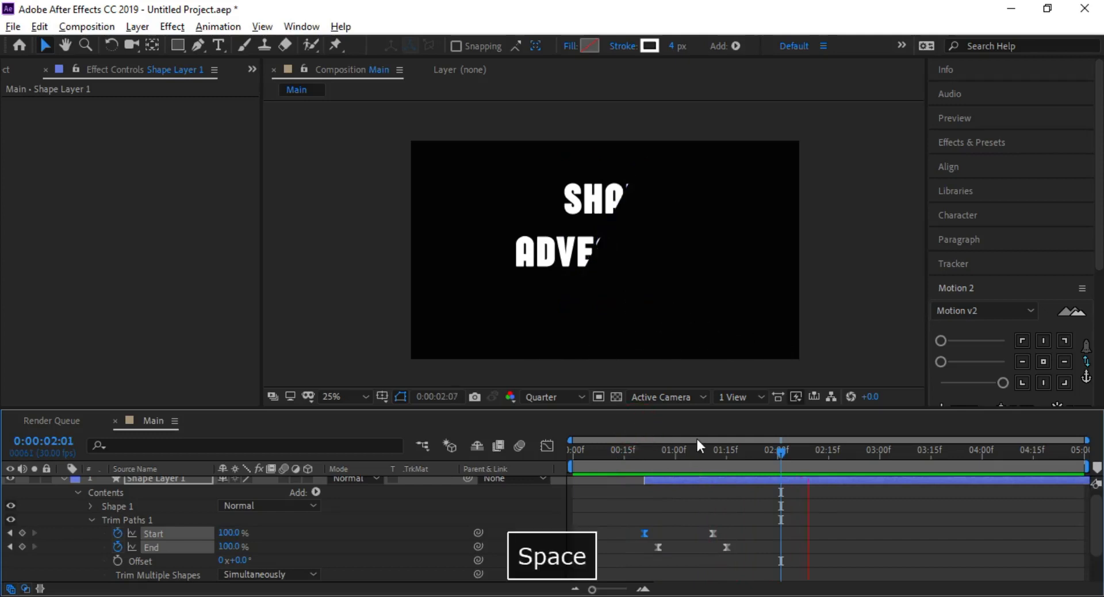
key(space)
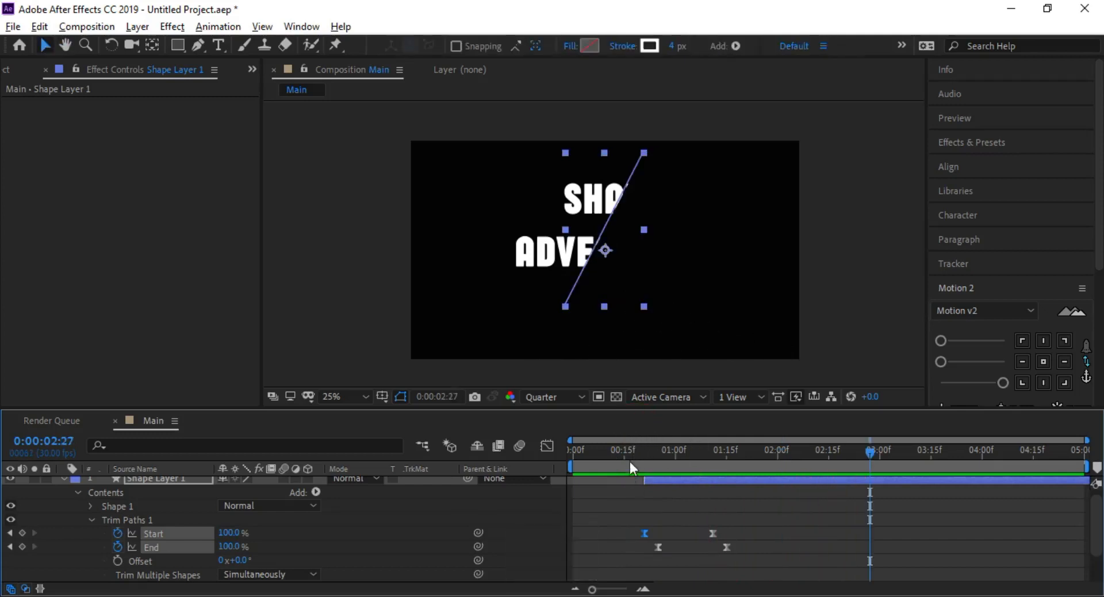
click(630, 459)
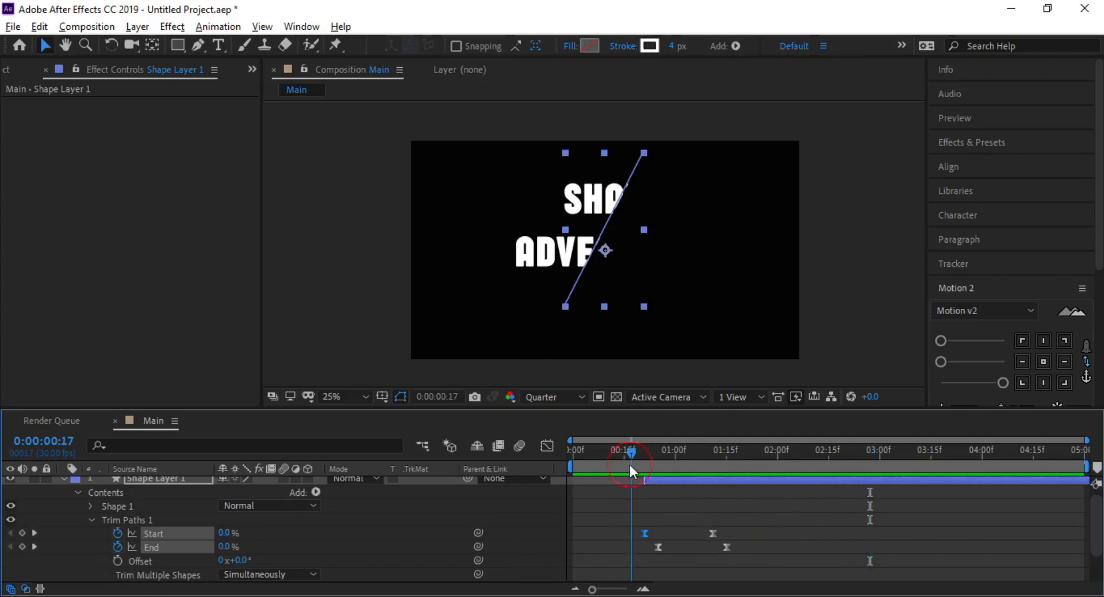
key(space)
key(space)
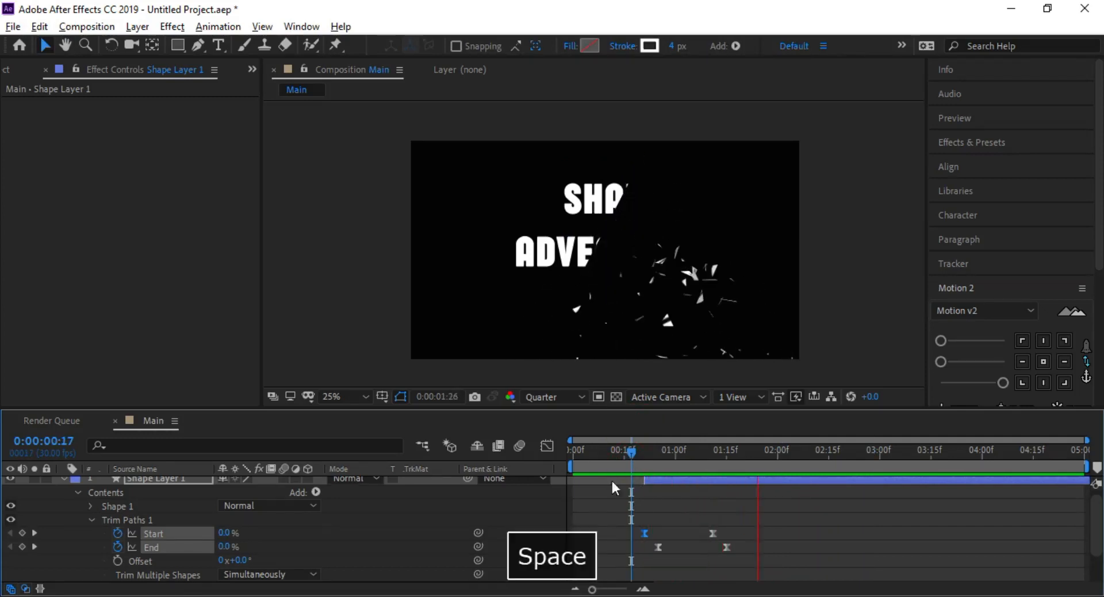
click(626, 458)
key(space)
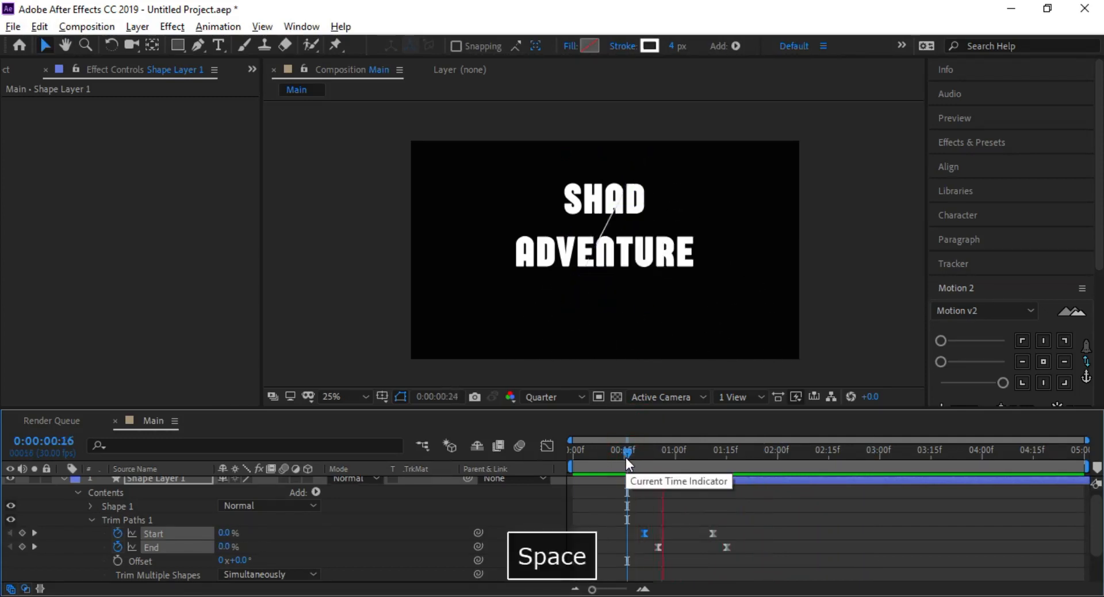
key(space)
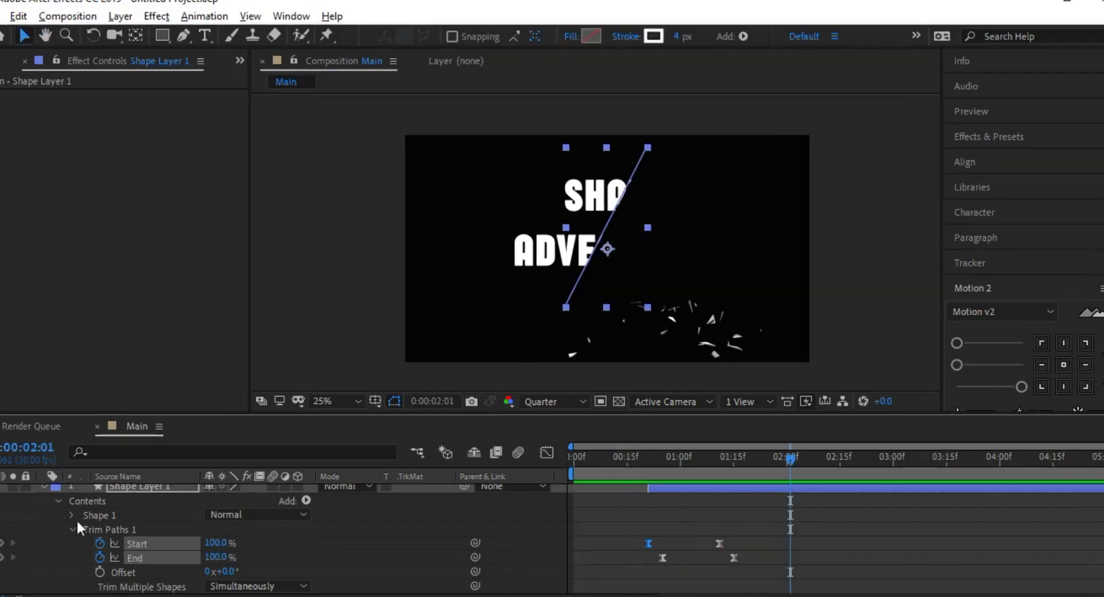
Collapse the slice line layer's properties and begin a new solid layer named BG
click(44, 488)
click(127, 561)
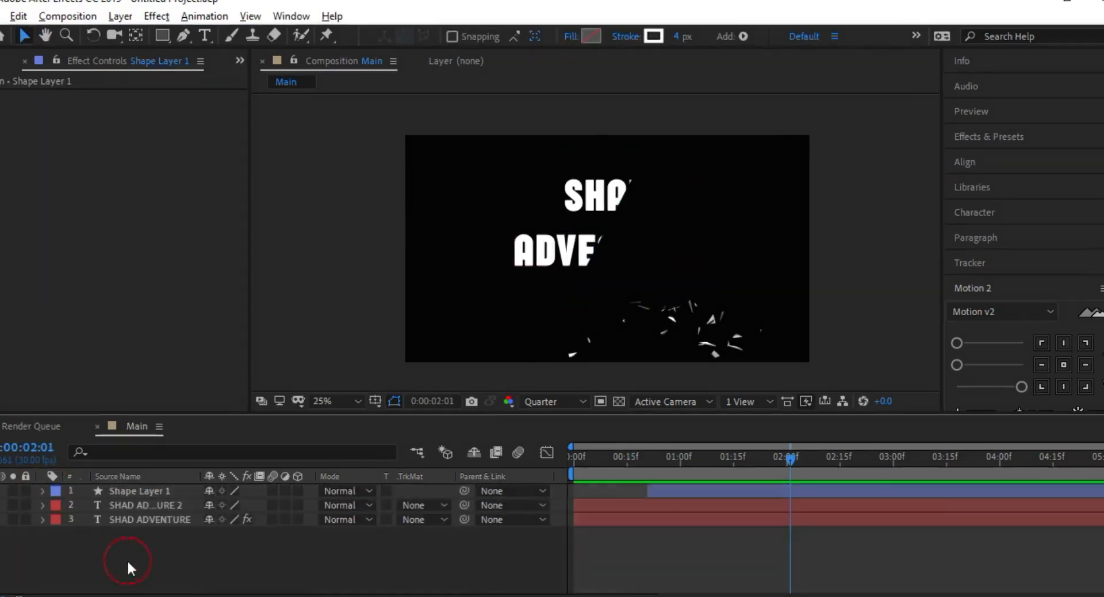
right_click(146, 556)
click(229, 373)
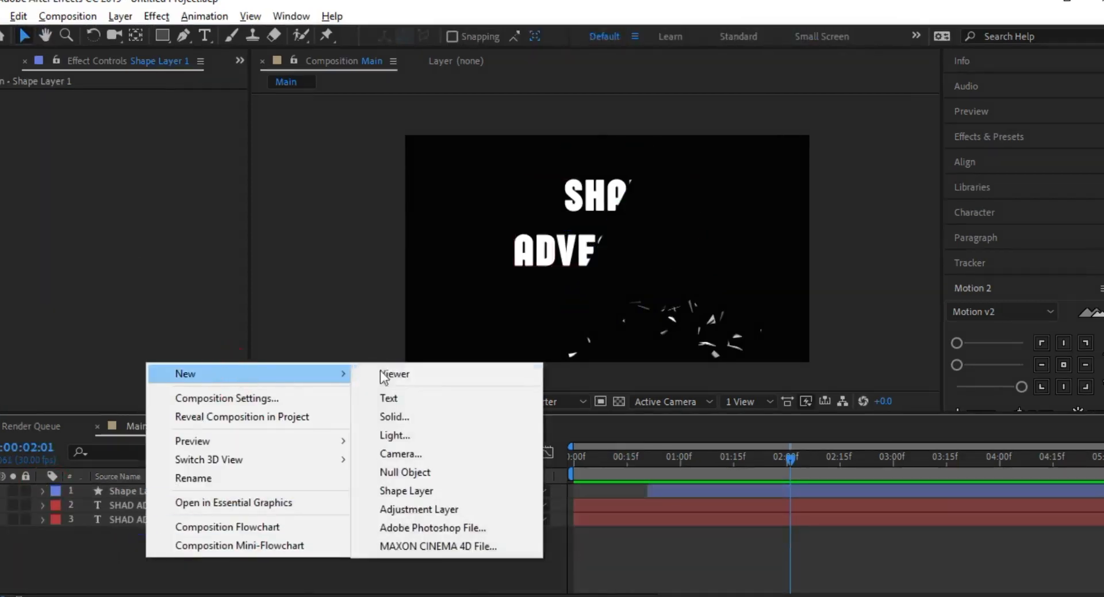
click(393, 415)
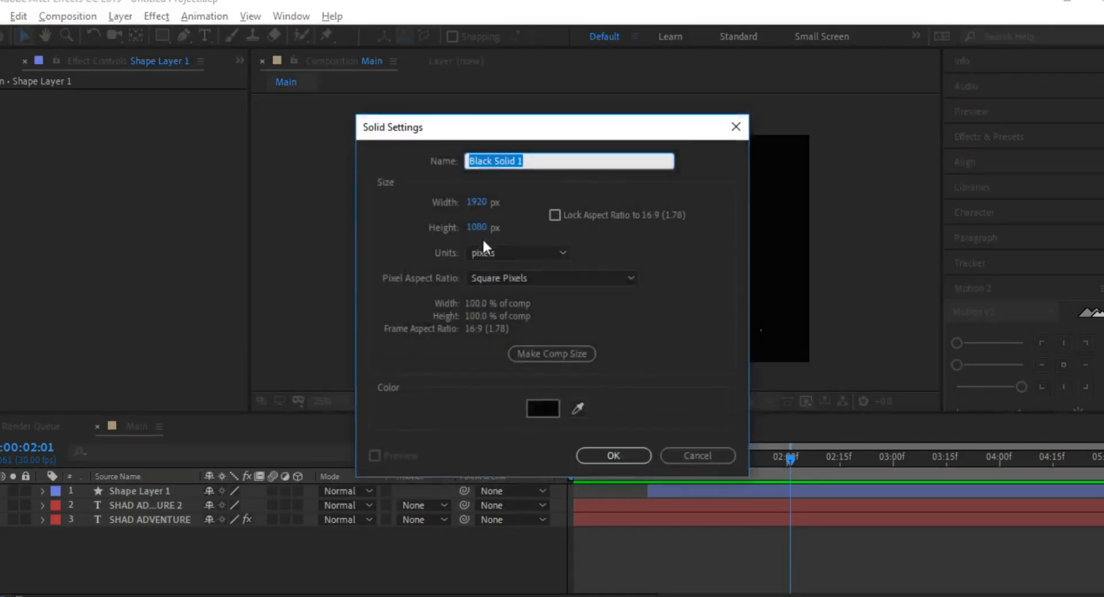
text(BG)
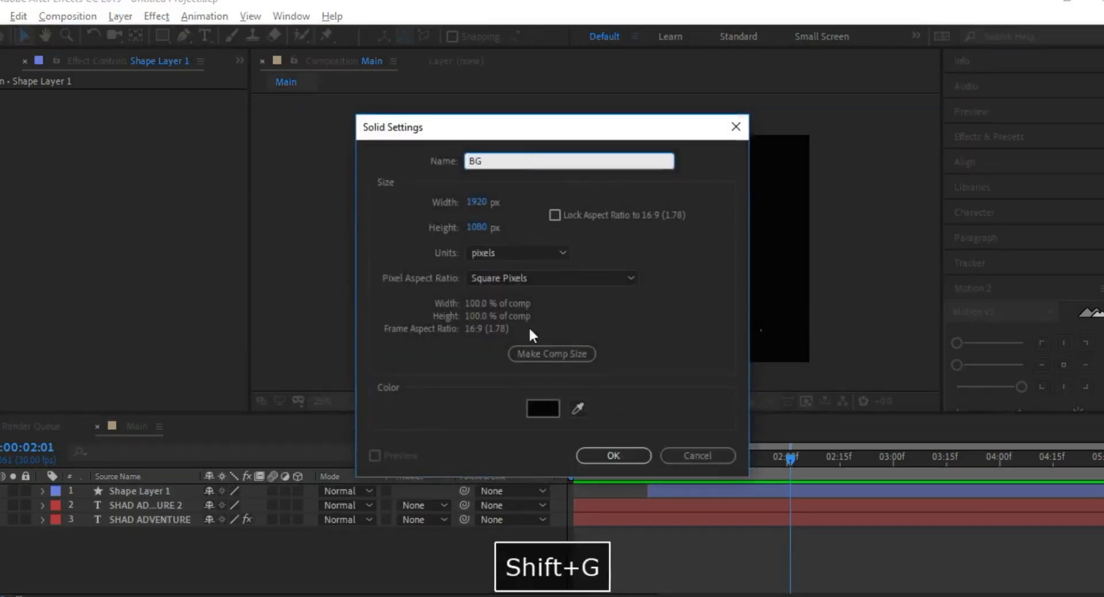
Create the BG solid in black at composition size and place it beneath all the other layers
click(543, 408)
click(267, 196)
mouse_move(267, 196)
mouse_down()
mouse_move(267, 187)
mouse_move(147, 328)
mouse_move(68, 383)
mouse_up()
click(454, 172)
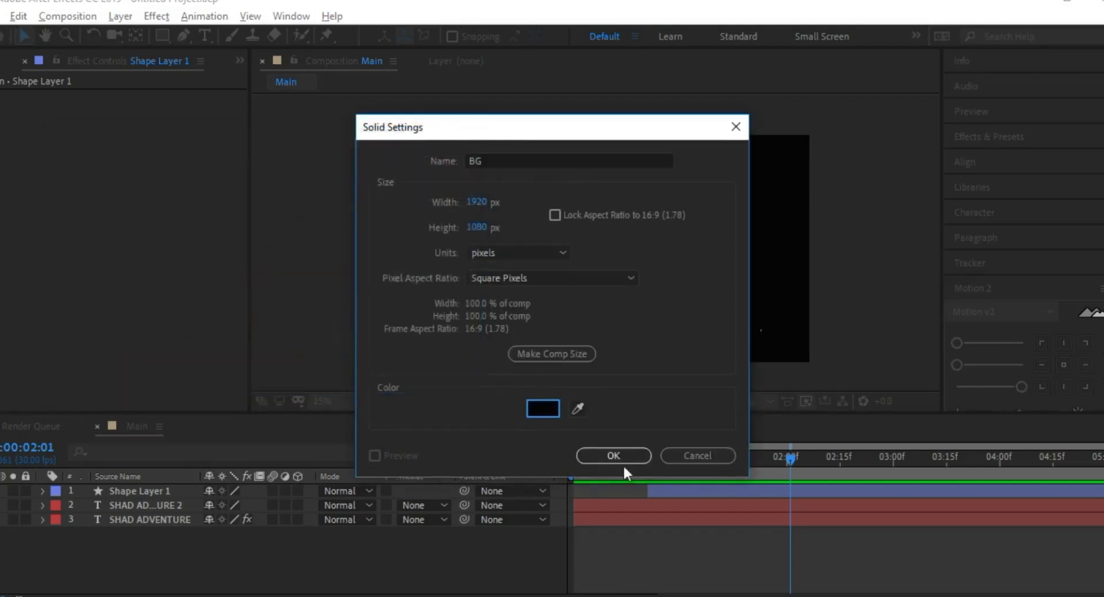
click(547, 354)
click(616, 458)
drag(115, 488, 123, 551)
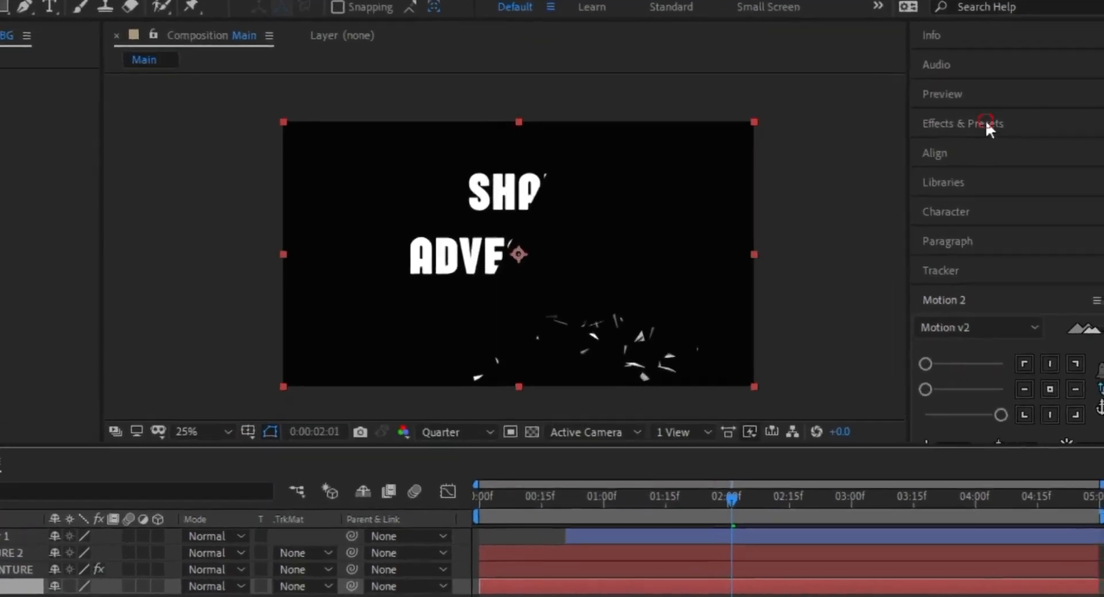
Find the Gradient Ramp effect and apply it to the BG layer
click(989, 136)
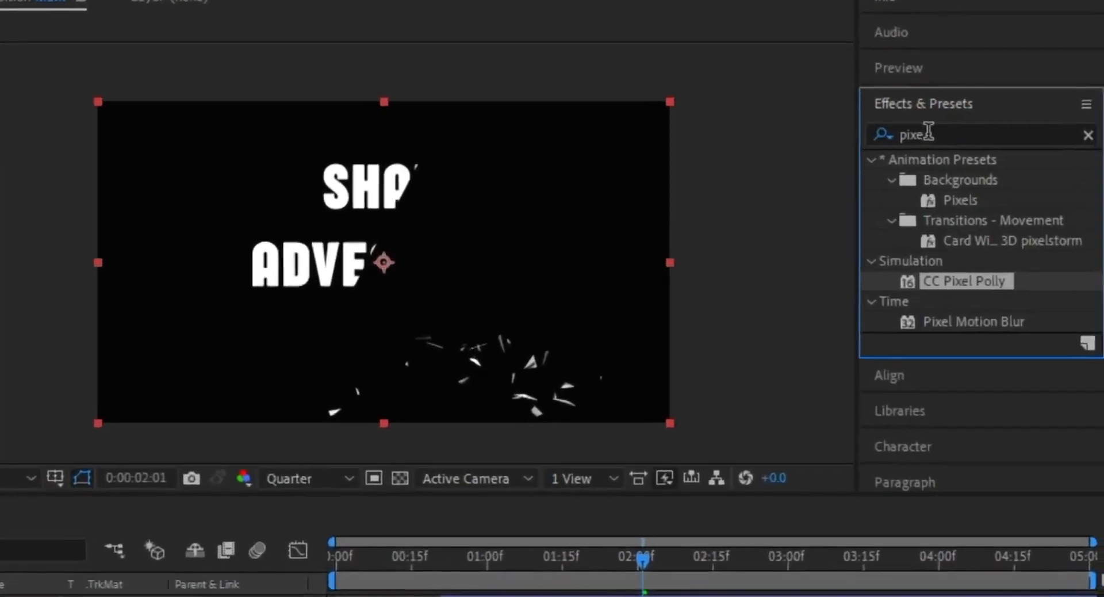
click(1006, 158)
text(rad)
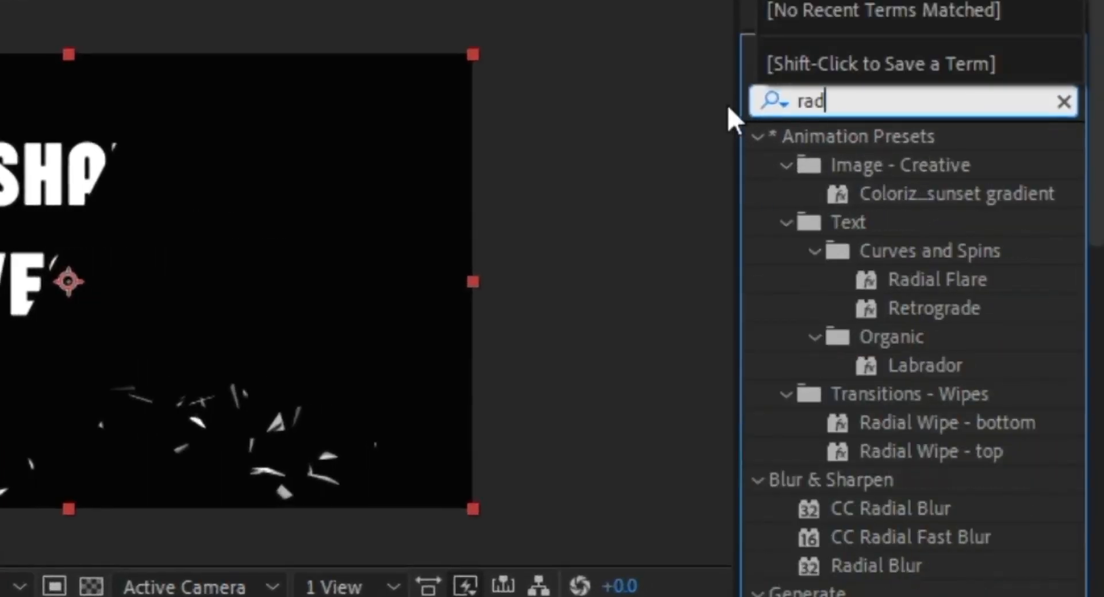
key(BackSpace)
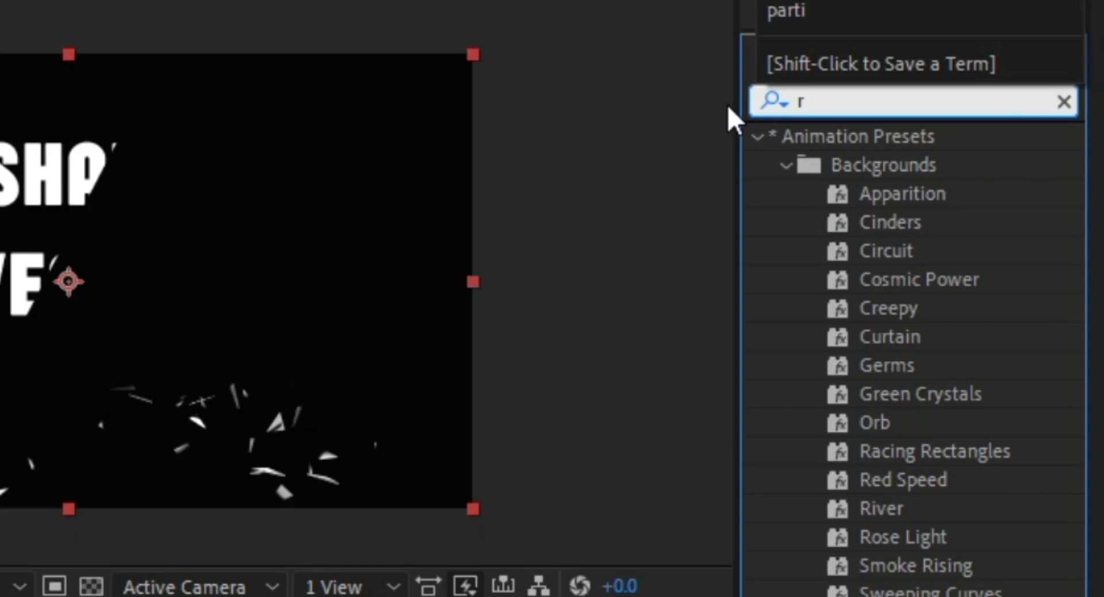
key(BackSpace)
text(gradi)
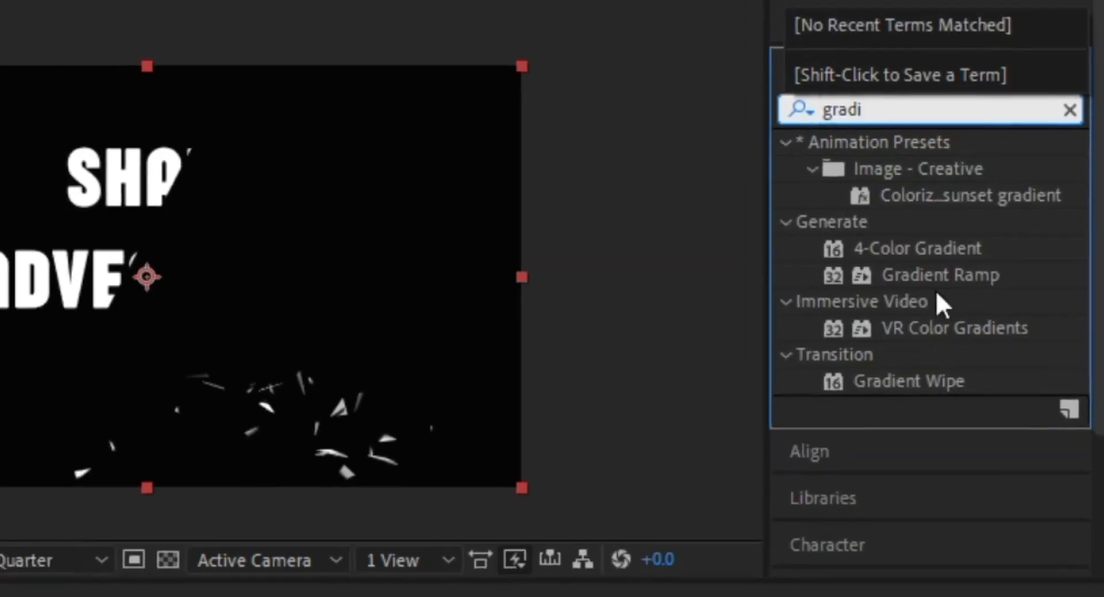
click(937, 277)
drag(915, 275, 208, 533)
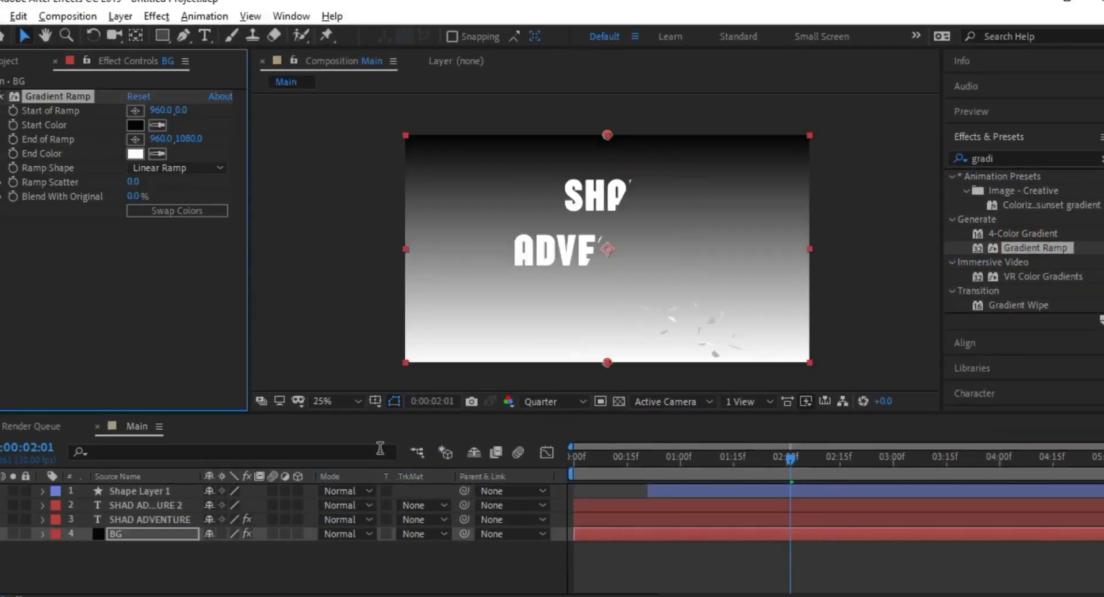
Set the Gradient Ramp's shape to Radial Ramp and its start color to bright red FF0E0E
click(168, 168)
click(168, 205)
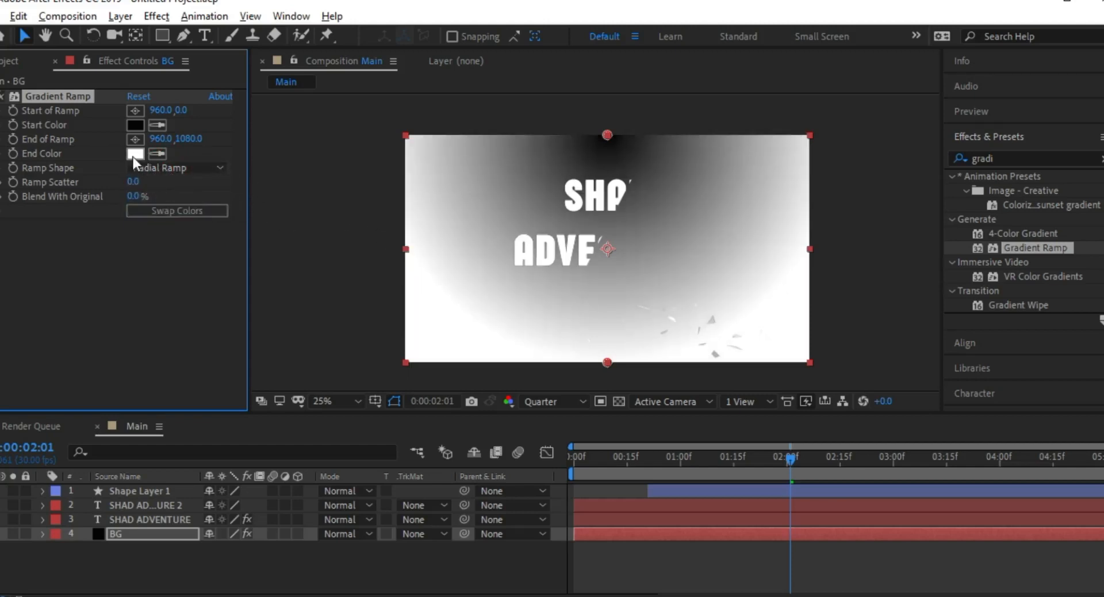
click(136, 124)
drag(267, 166, 271, 159)
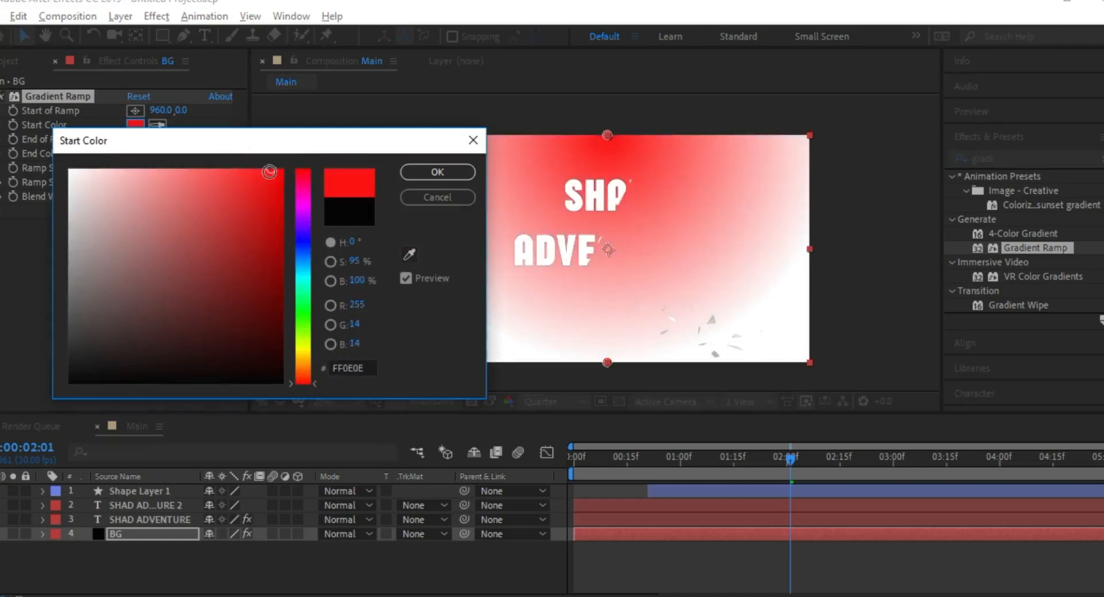
click(437, 172)
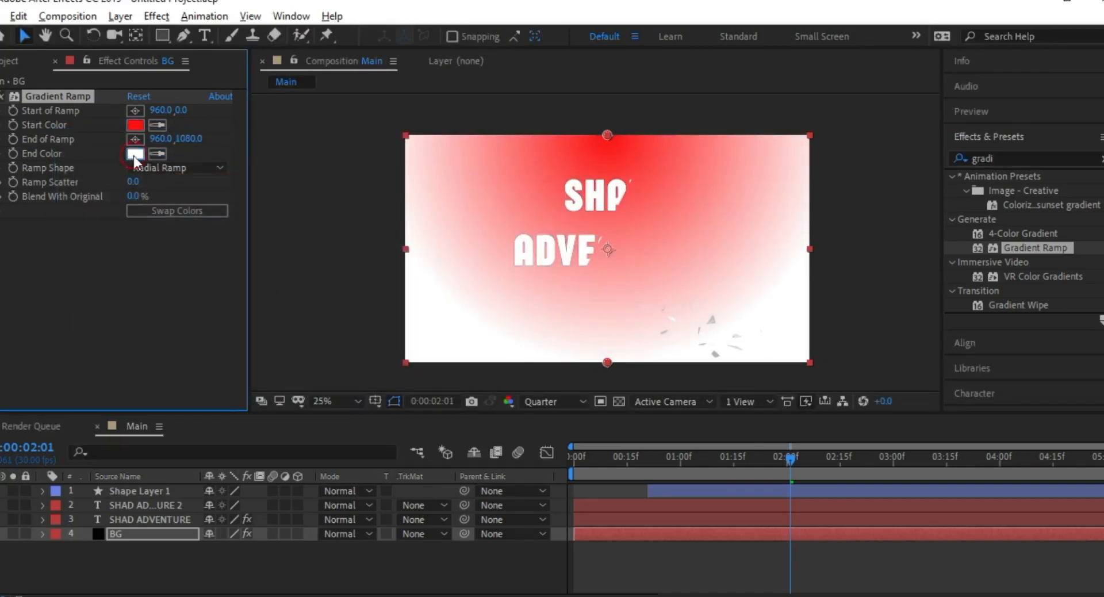
Match the Gradient Ramp's end color to the red start color by sampling it with the eyedropper
click(134, 154)
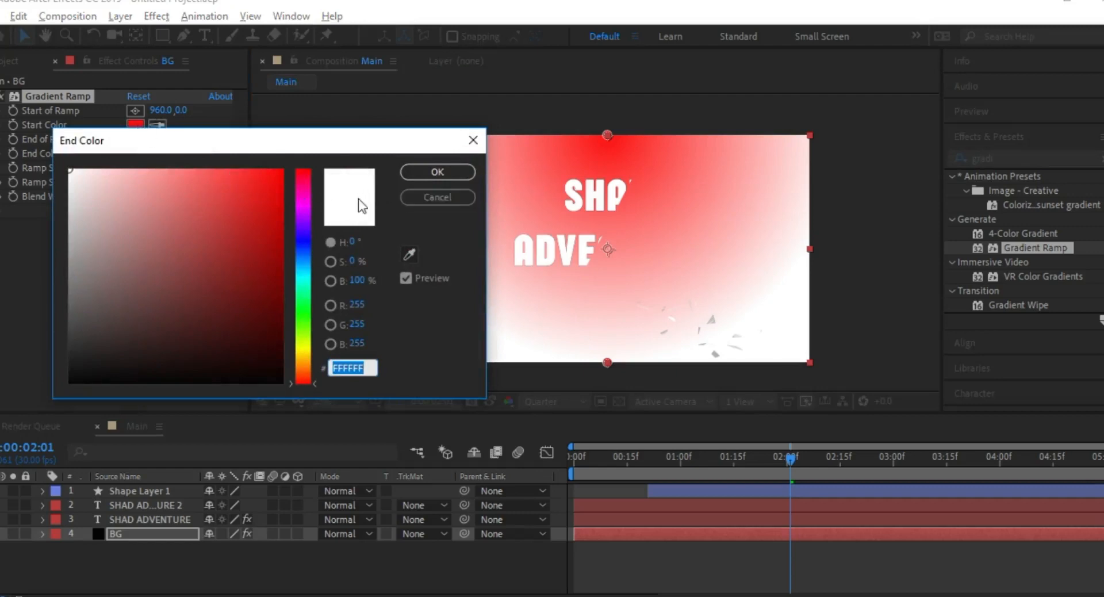
click(407, 254)
click(138, 119)
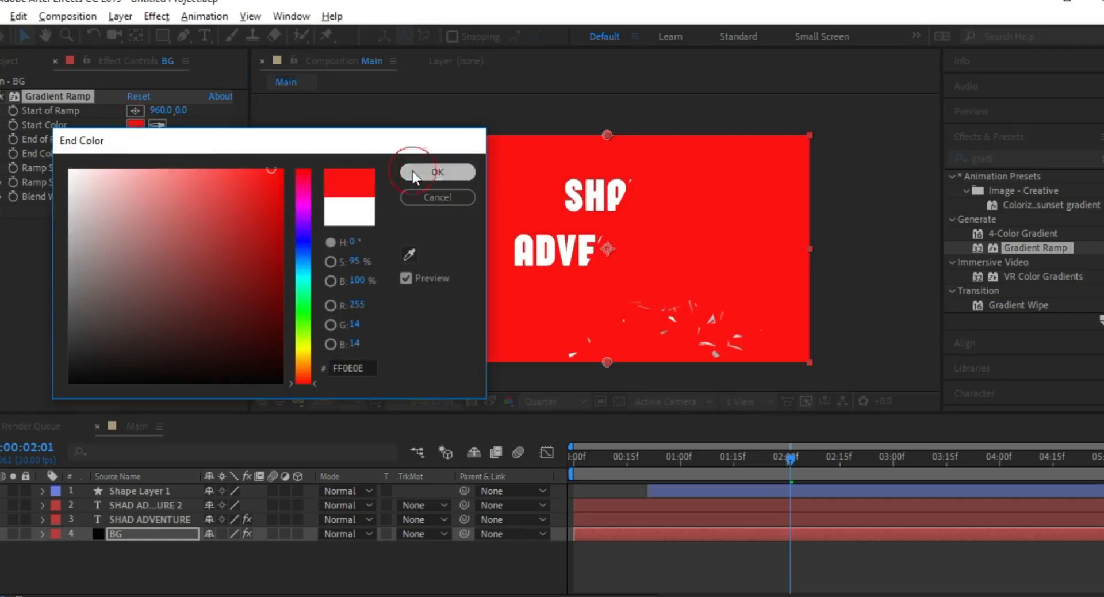
click(437, 171)
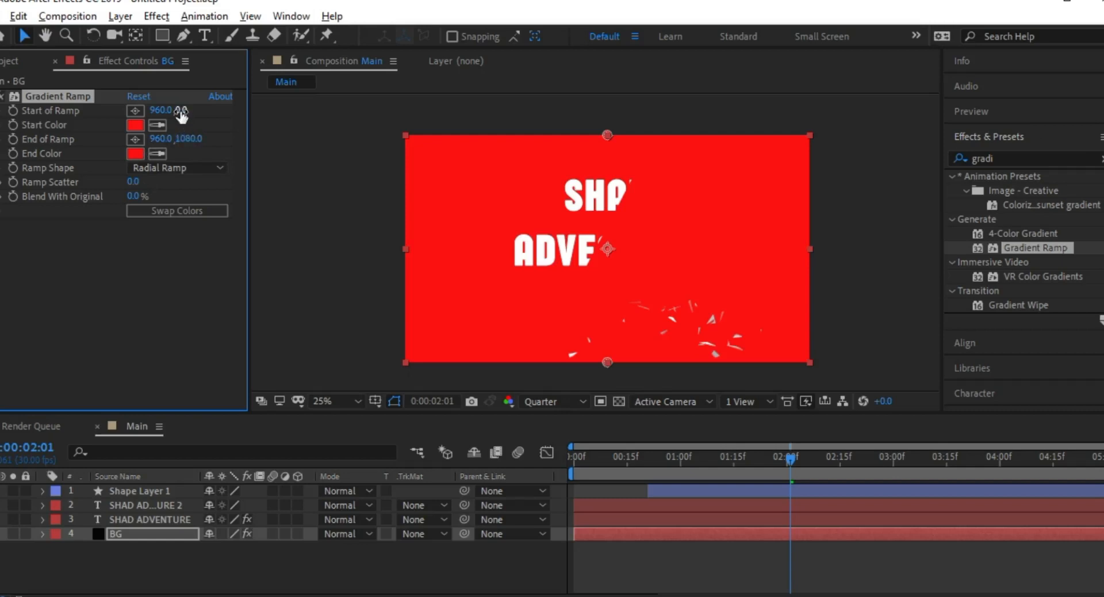
Set the Gradient Ramp's start point to 960, 129 and its end point to 960, 1036
drag(260, 110, 364, 114)
drag(289, 113, 288, 116)
drag(208, 138, 138, 141)
Set the Gradient Ramp's end color to dark red 9A0B0B
click(135, 153)
click(268, 230)
click(267, 251)
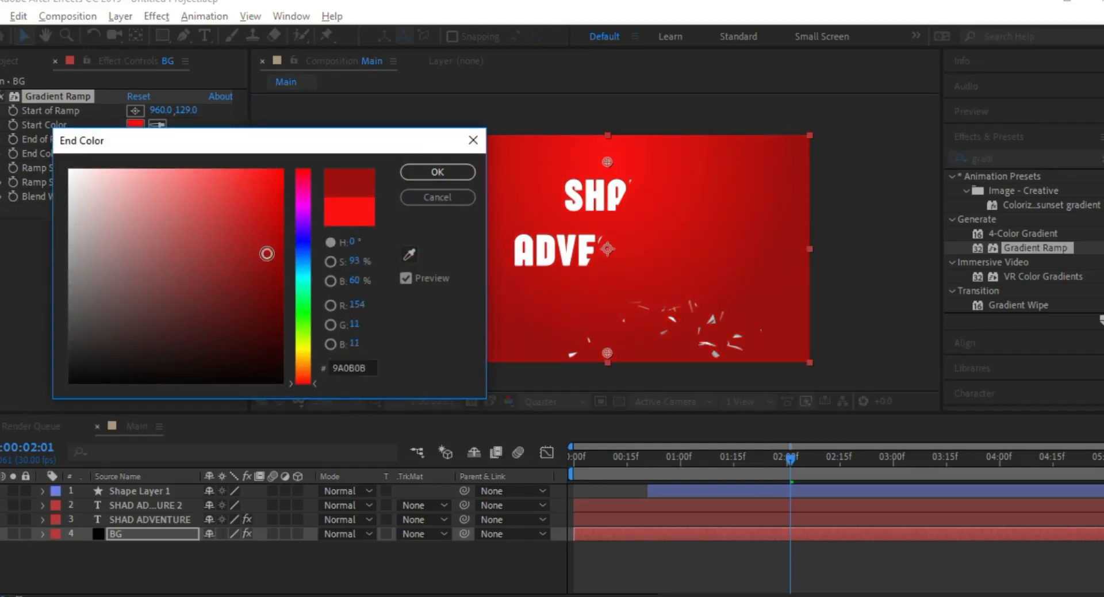
click(437, 172)
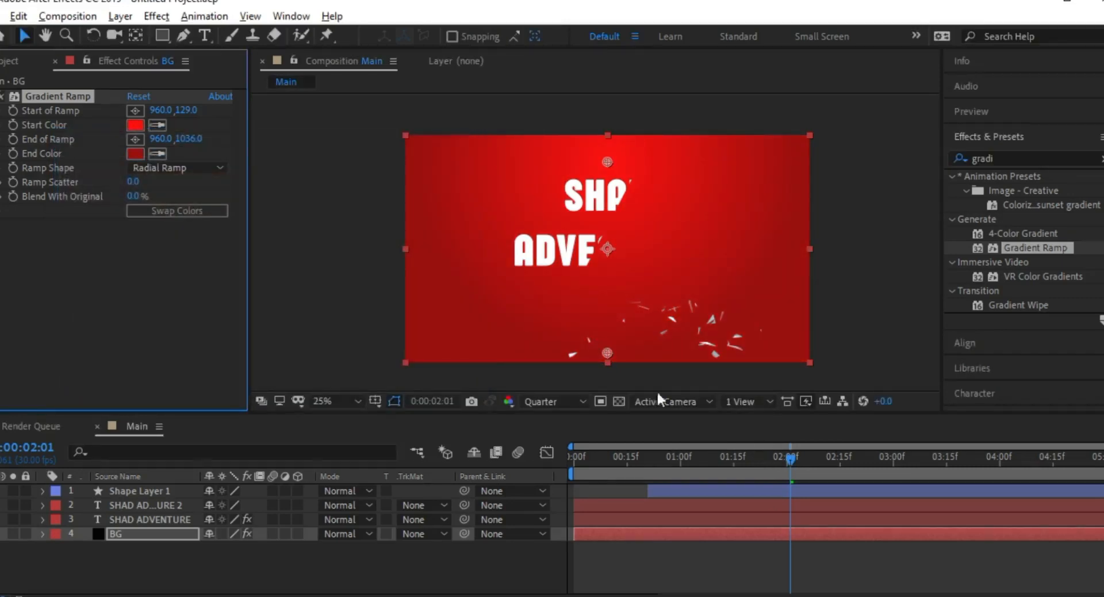
Set the Gradient Ramp's start point to 960, 220 and end point to 960, 1521, and return to the composition's first frame
drag(185, 110, 218, 179)
drag(392, 169, 544, 166)
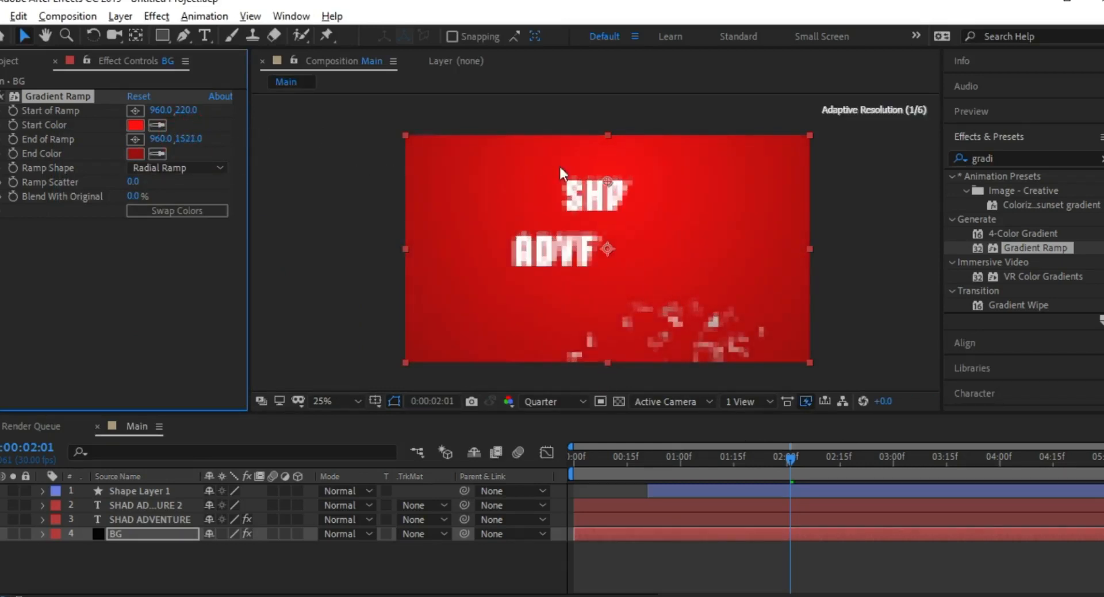
drag(787, 455, 521, 446)
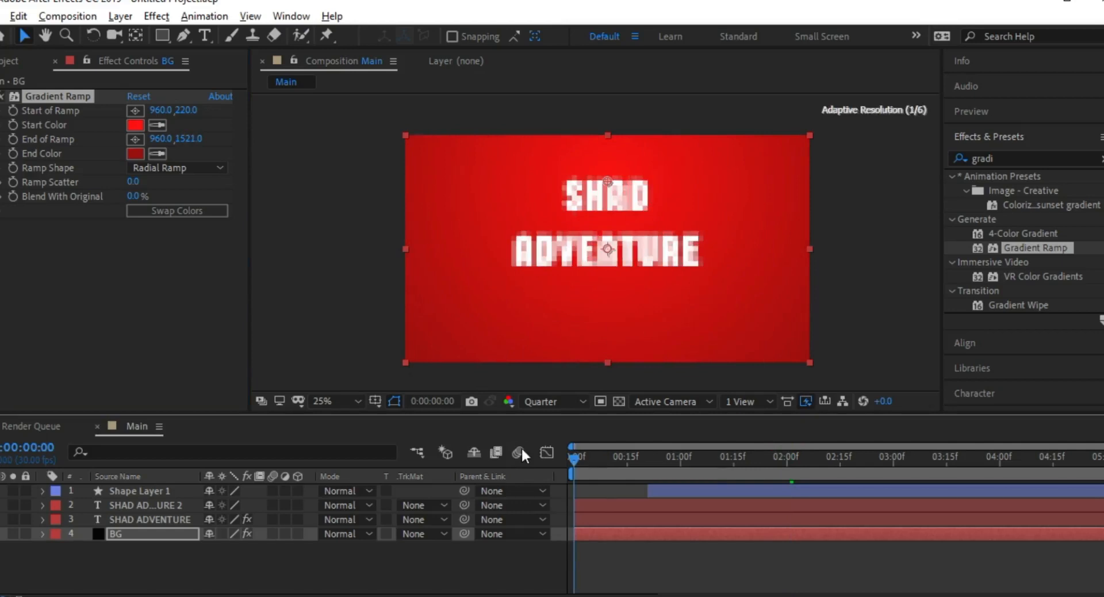
Preview the shatter animation up to 0:00:01:29 and apply the Drop Shadow effect to the SHAD ADVENTURE text layer
key(space)
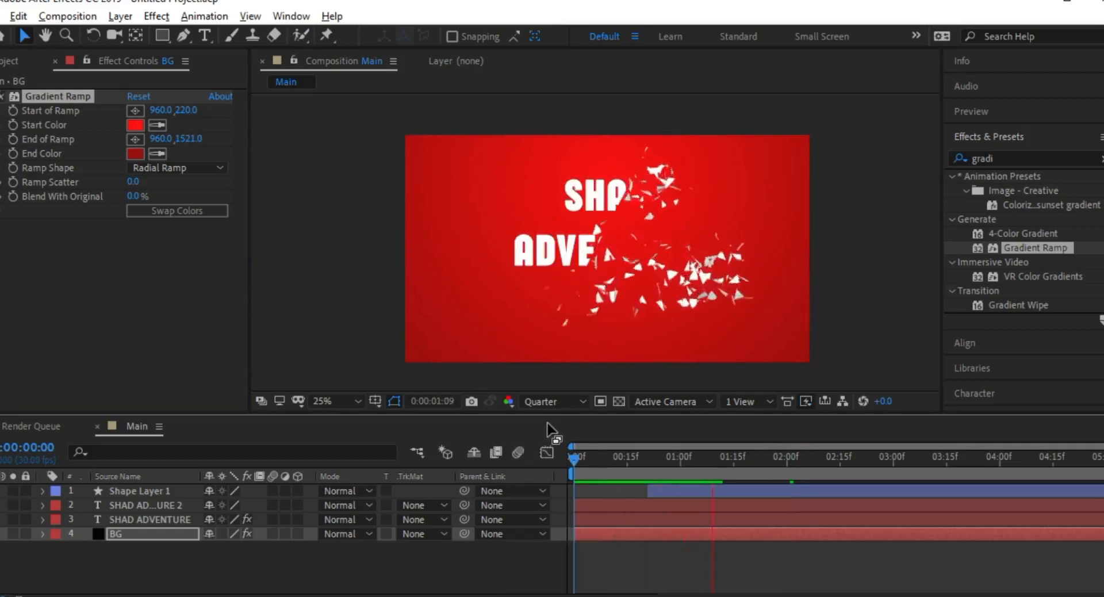
key(space)
key(Tab)
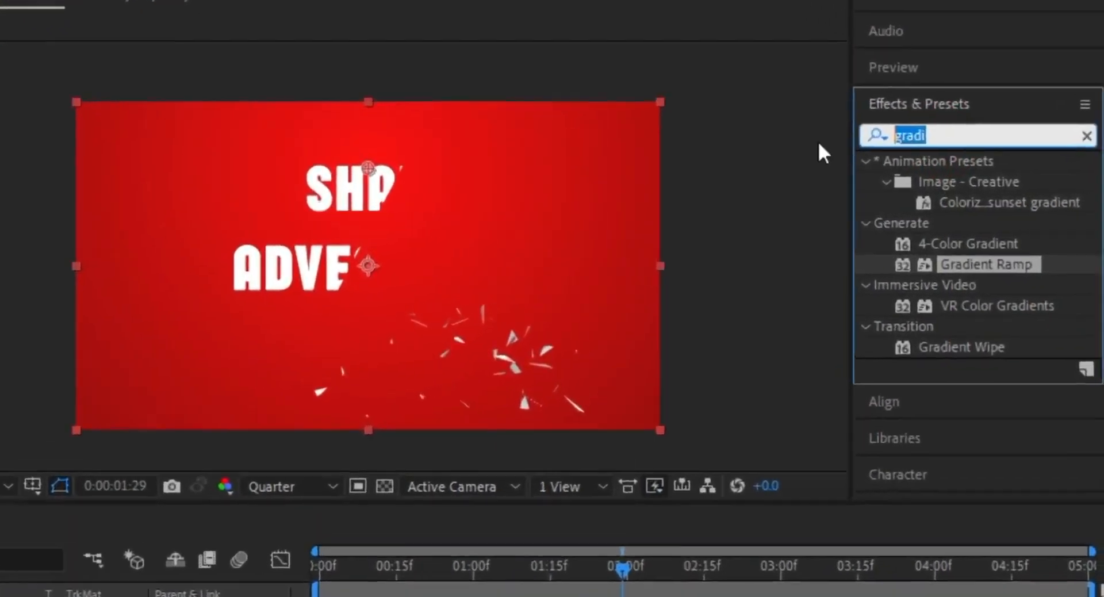
text(drop)
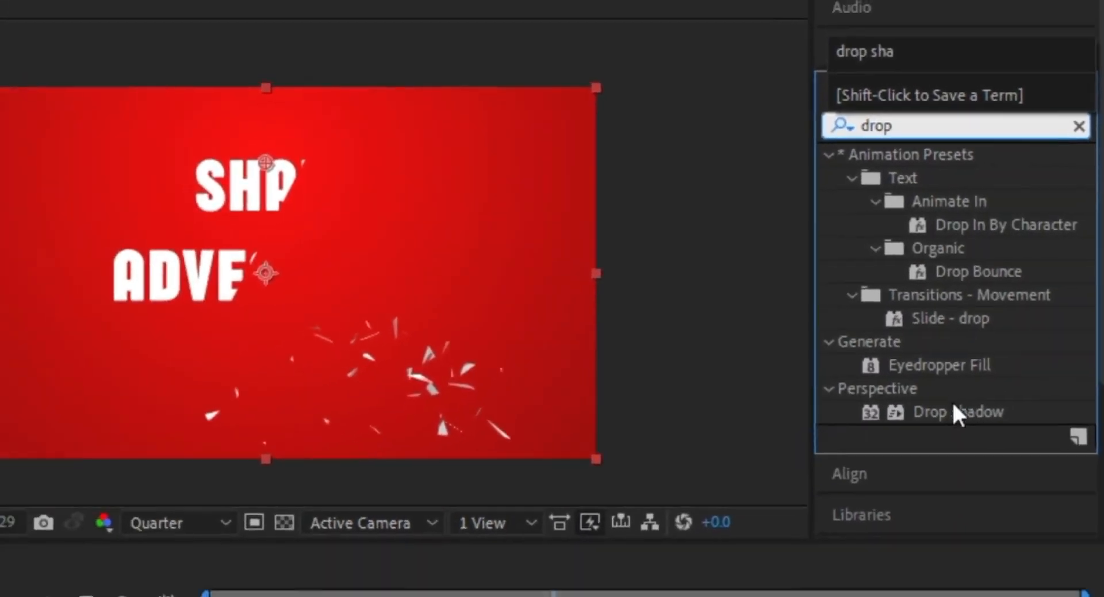
click(920, 457)
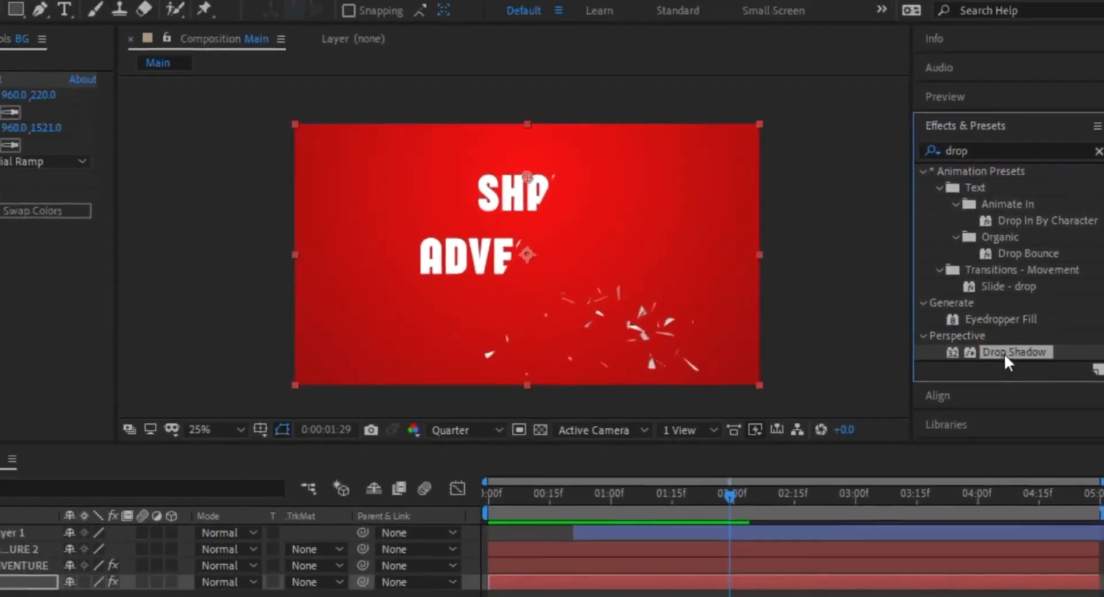
drag(1004, 354, 2, 566)
key(Tab)
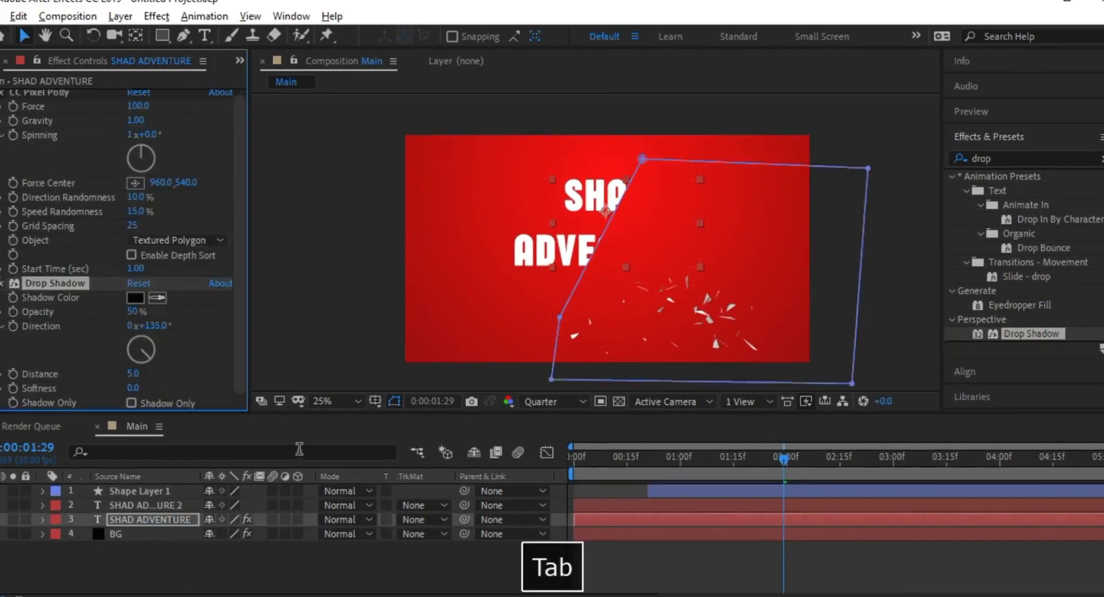
Set the Drop Shadow's distance to 15 and its softness to 30 on the SHAD ADVENTURE layer
click(132, 373)
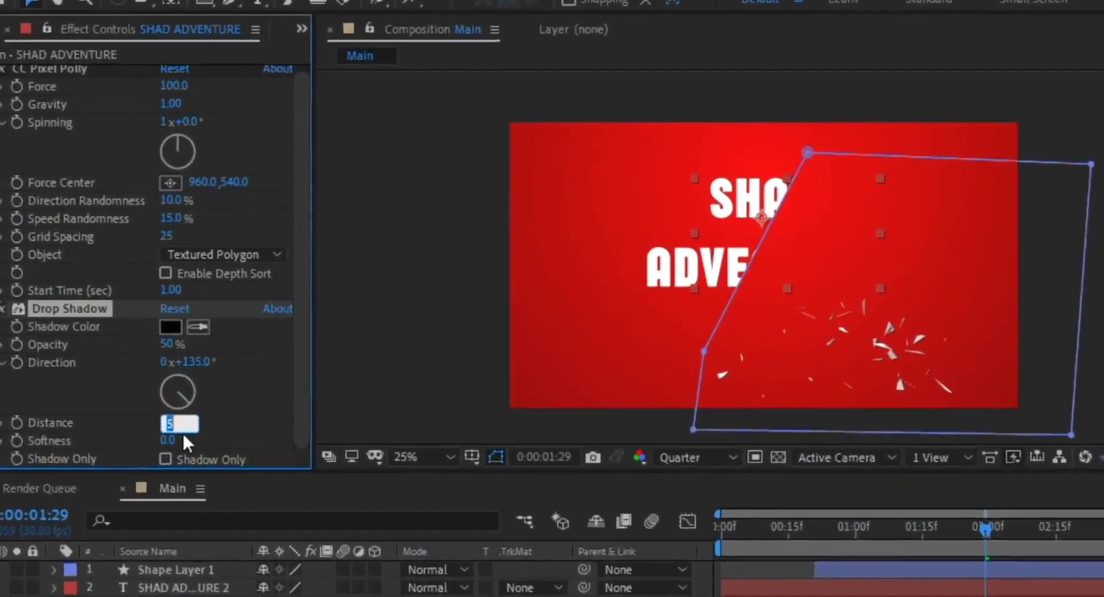
text(15)
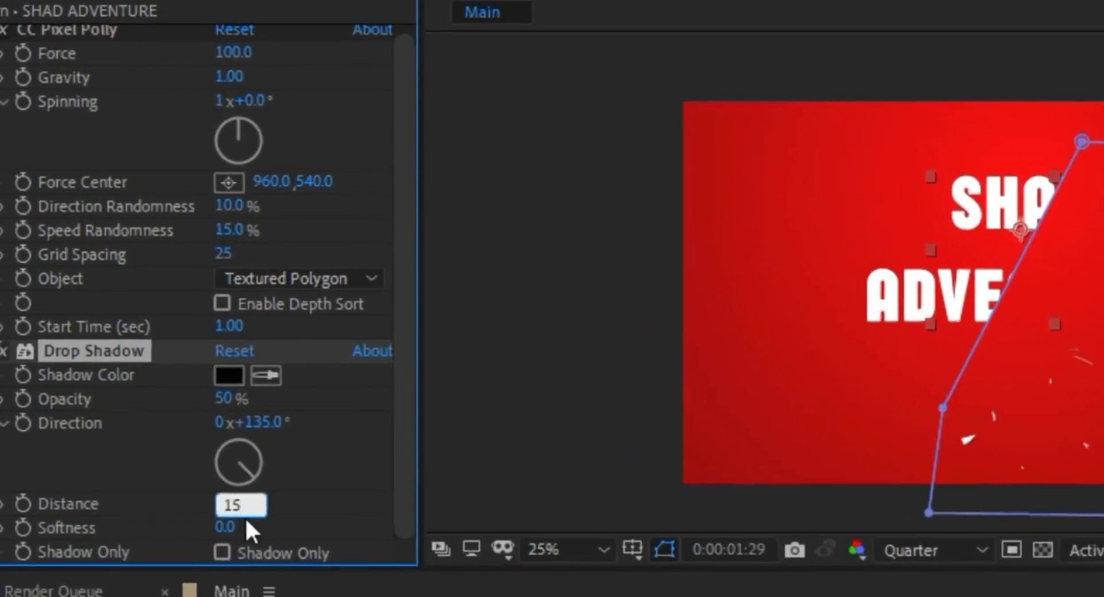
key(Return)
click(239, 557)
text(20)
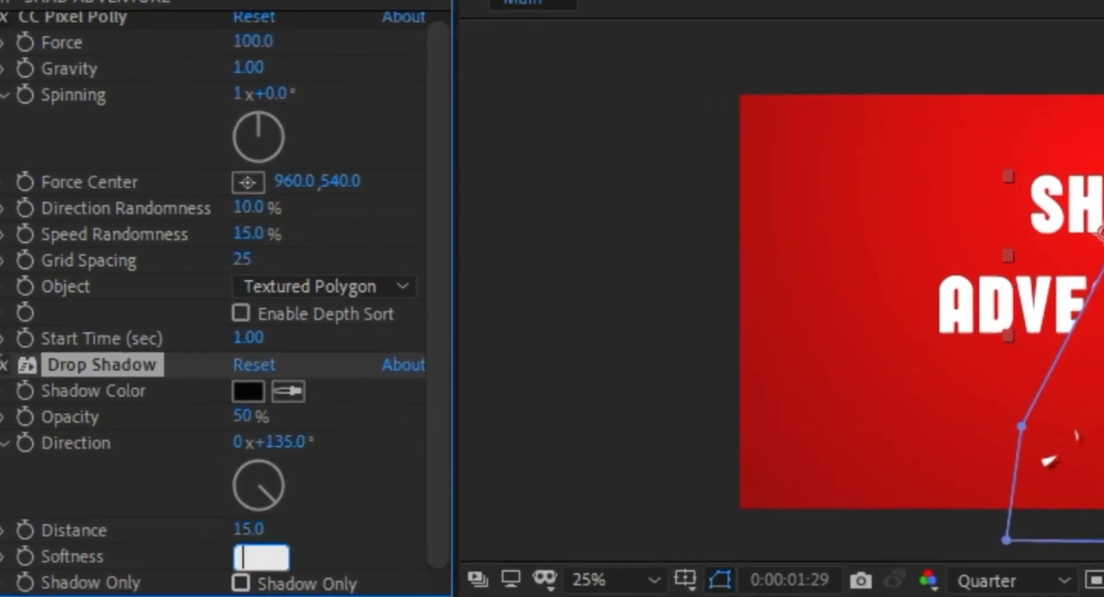
text(30)
key(Return)
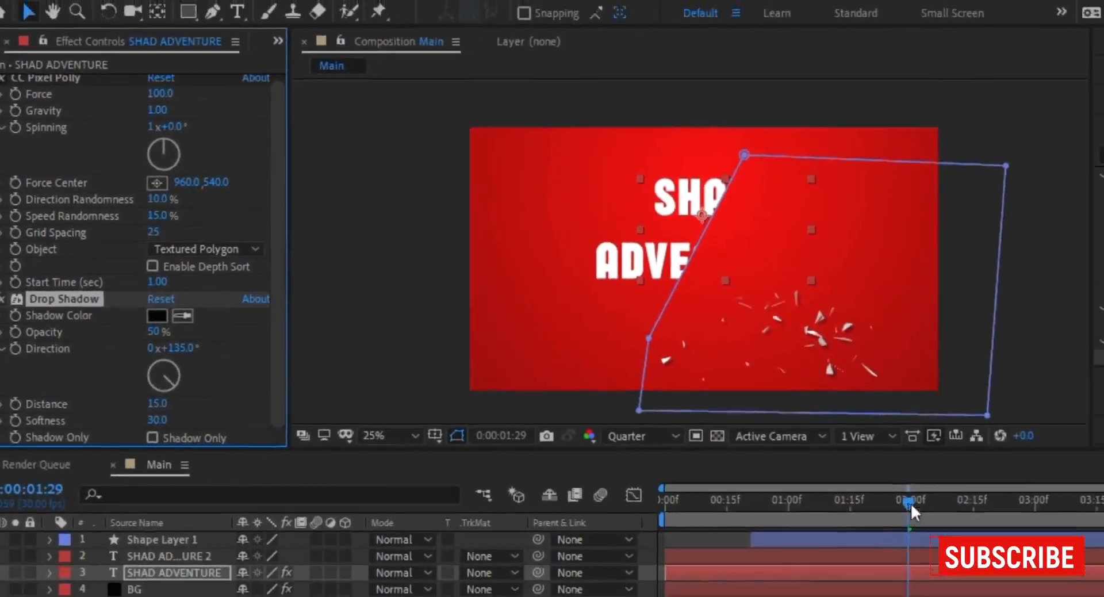
At 0:00:01:10, set the Drop Shadow's softness to 35 and its opacity to 30%
drag(911, 504, 716, 465)
key(Tab)
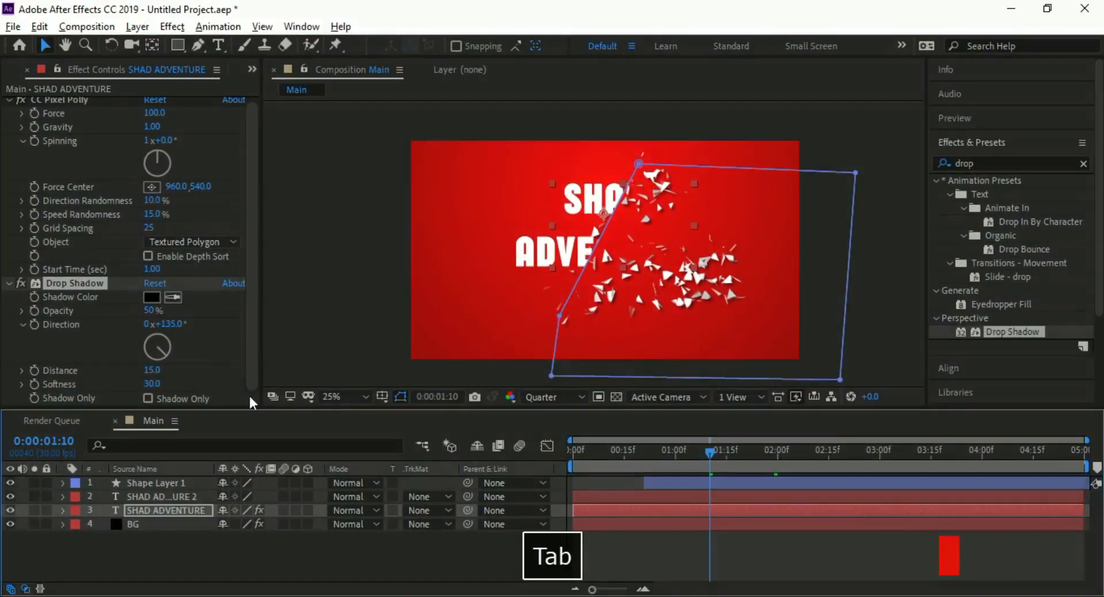
click(153, 384)
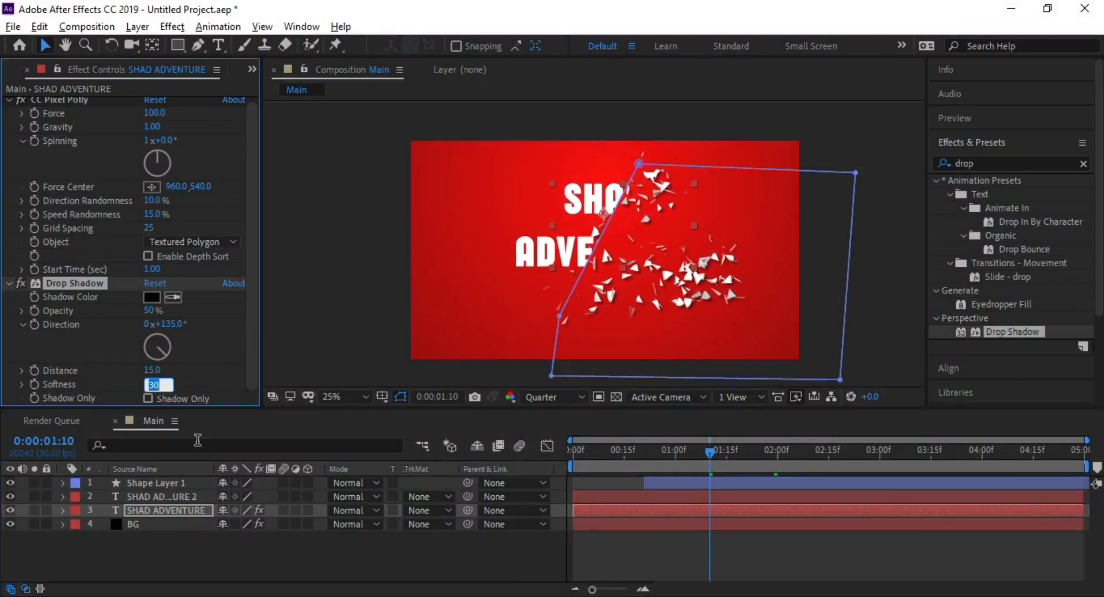
text(35)
key(Return)
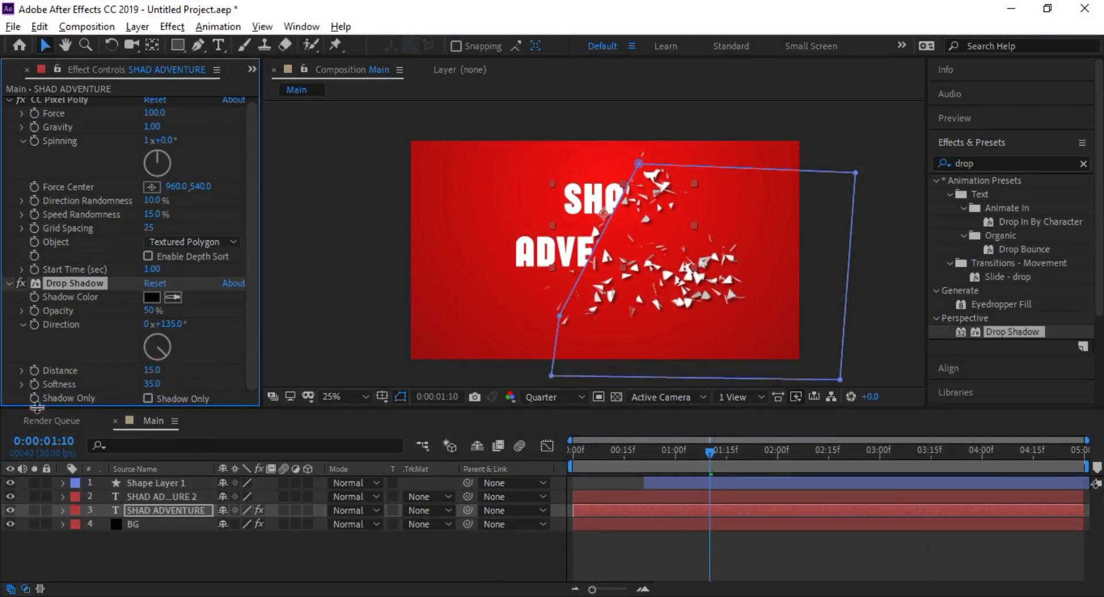
key(Tab)
key(Tab)
text(30)
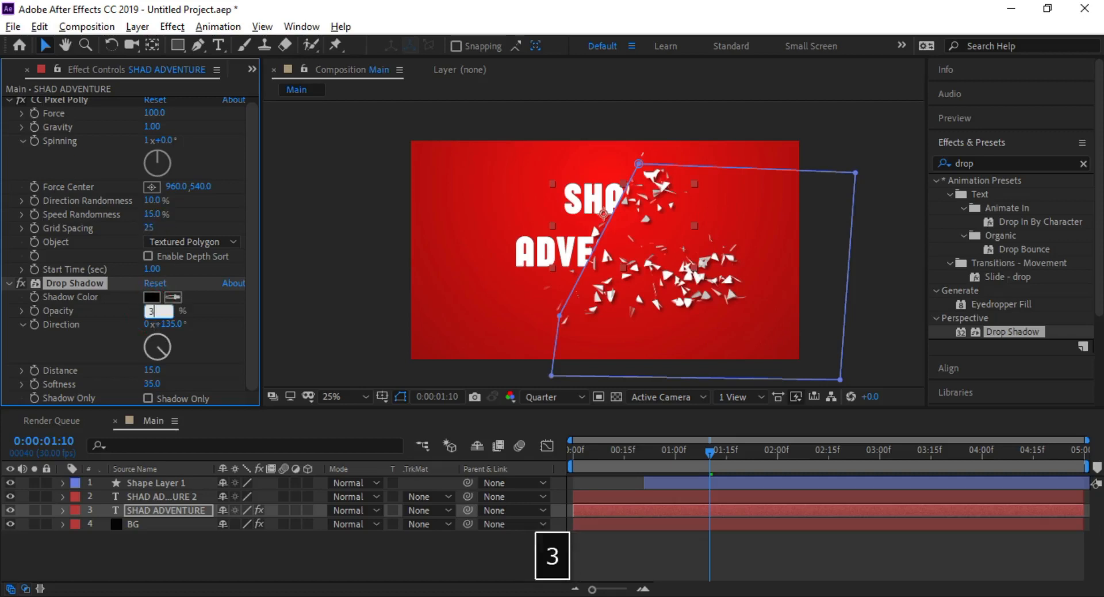
key(Return)
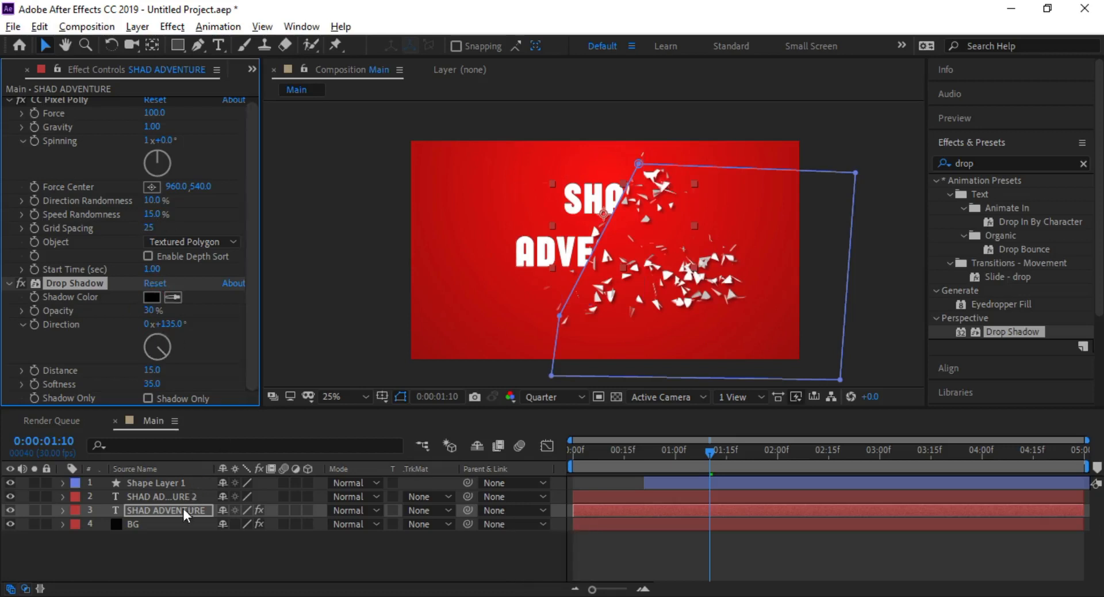
Copy the Drop Shadow effect from the SHAD ADVENTURE layer to the SHAD ADVENTURE 2 layer
click(183, 510)
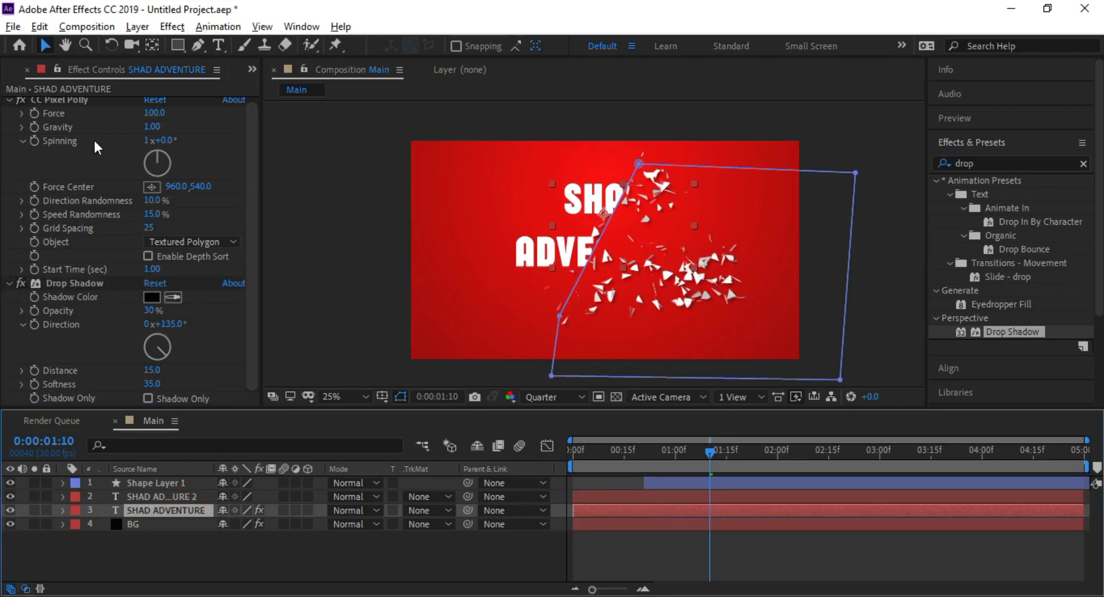
key(Tab)
click(74, 282)
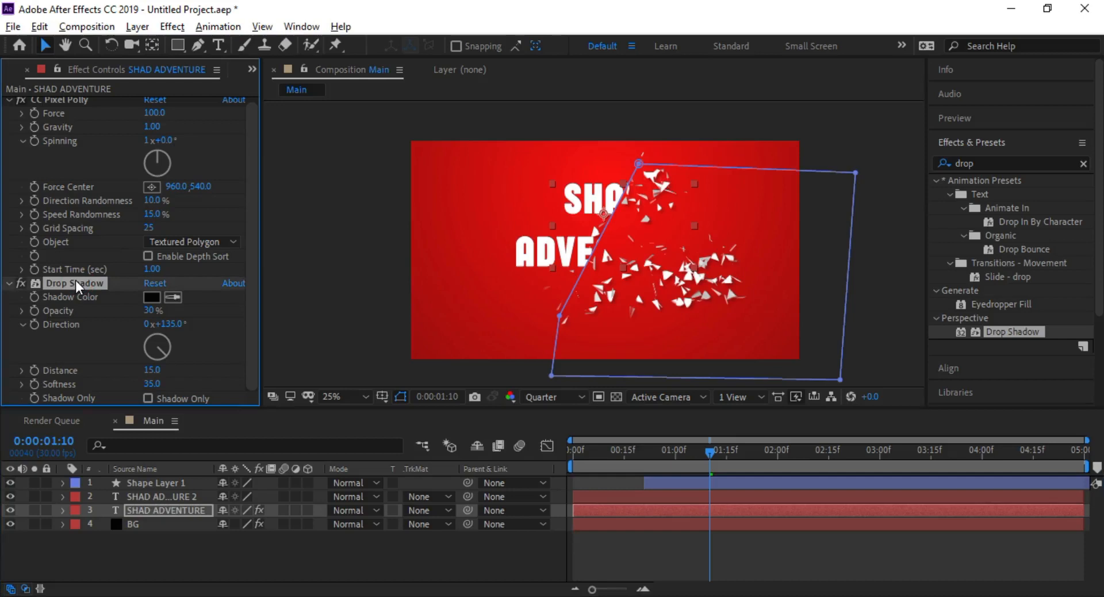
key(ctrl+c)
click(156, 495)
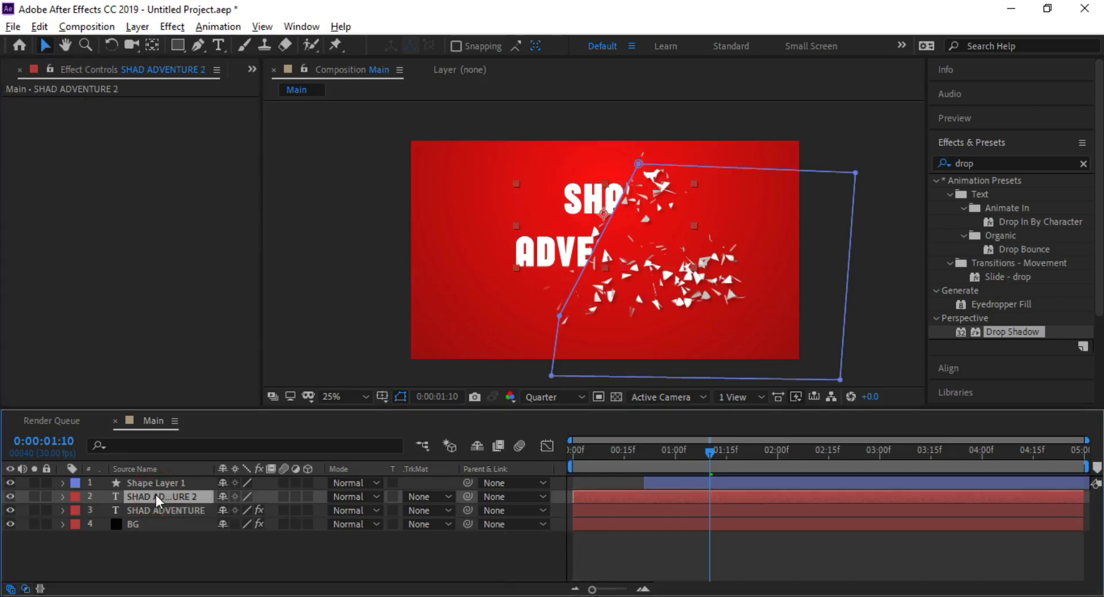
click(105, 205)
key(ctrl+v)
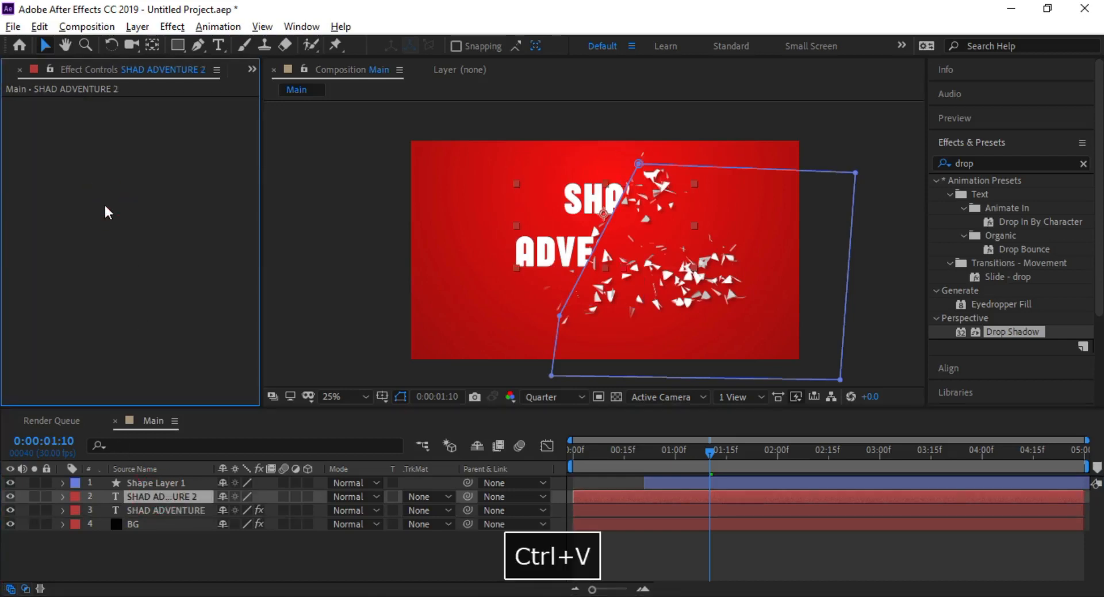
key(Tab)
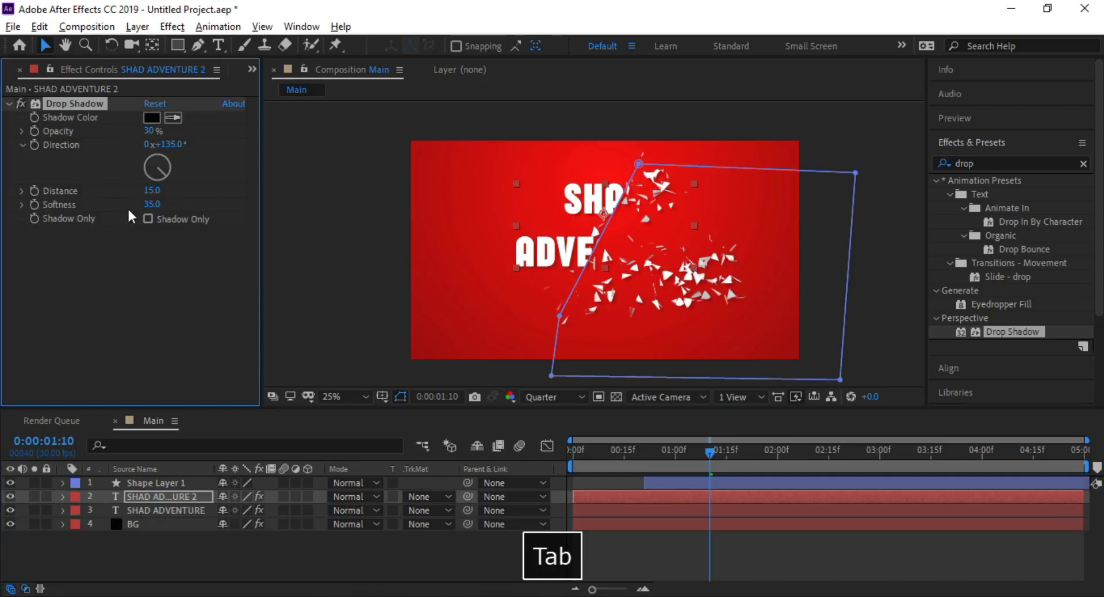
key(Tab)
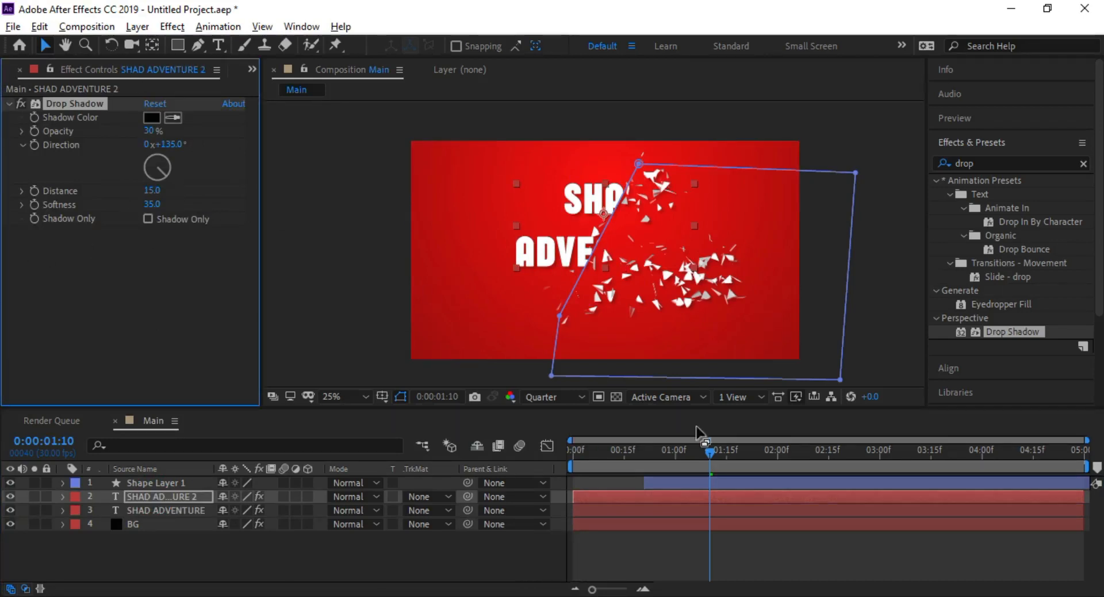
At 0:00:00:24, move the SHAD ADVENTURE 2 layer below SHAD ADVENTURE in the layer stack
drag(709, 456, 654, 464)
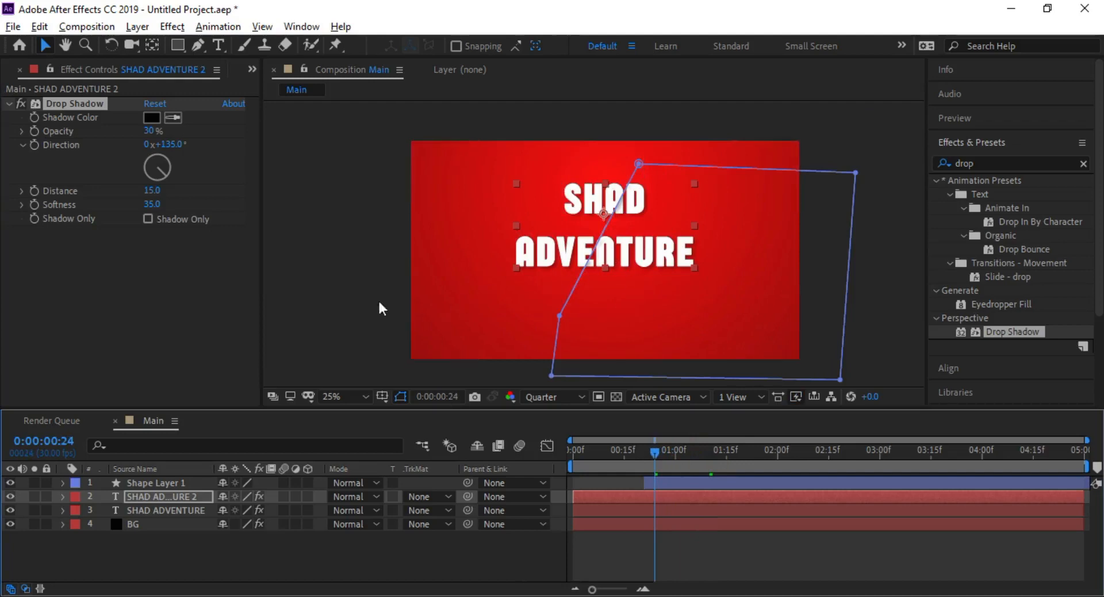
click(343, 300)
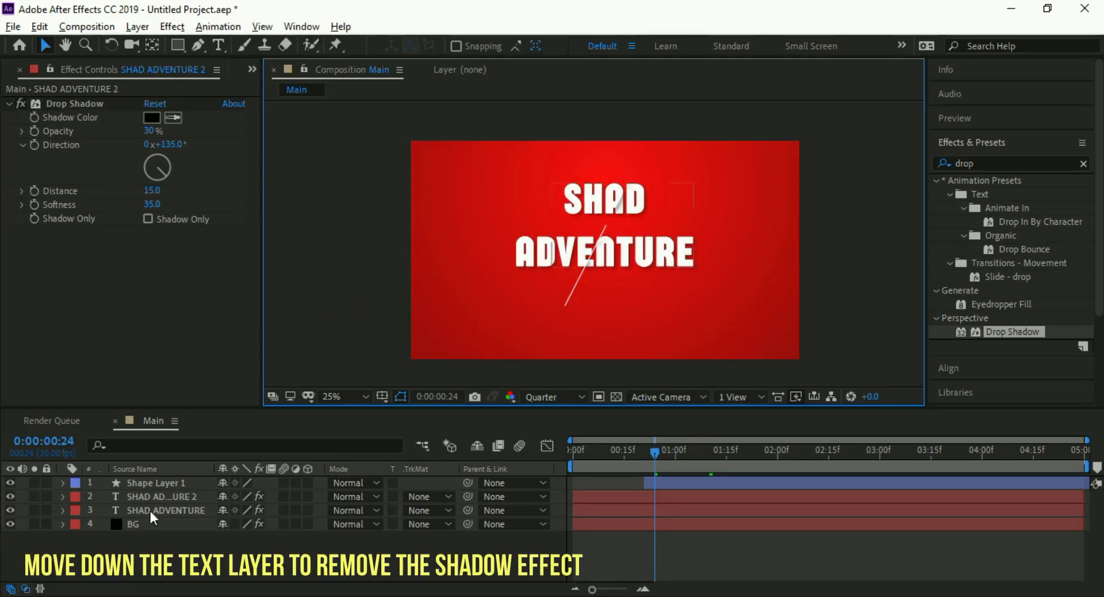
drag(151, 495, 161, 514)
click(377, 321)
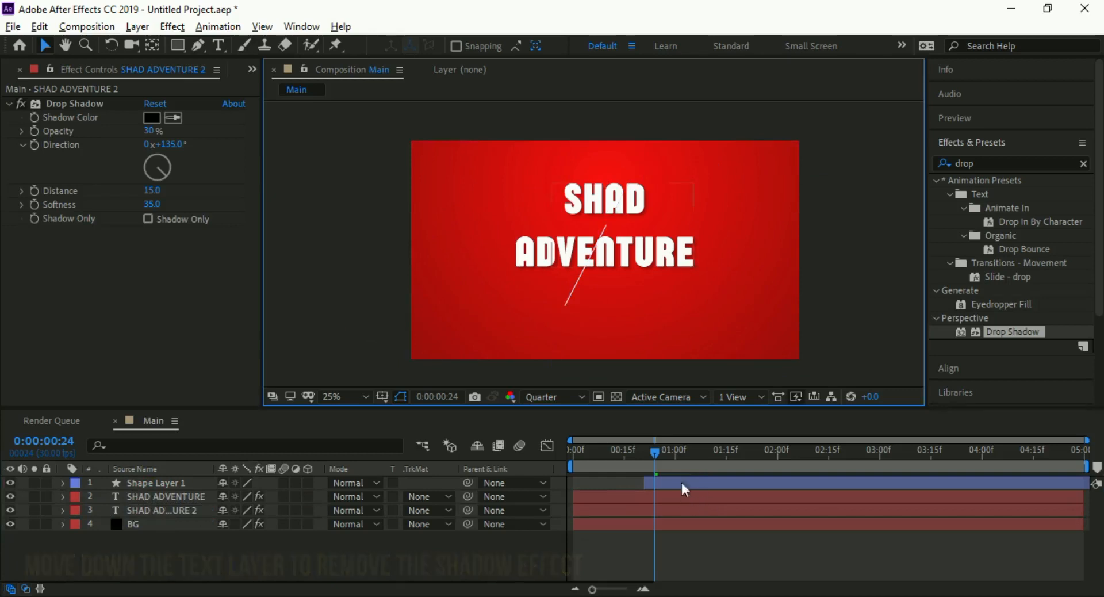
Preview the finished slice and shatter animation twice, starting at 0:00:00:10 and at 0:00:00:04
drag(657, 454, 613, 456)
key(space)
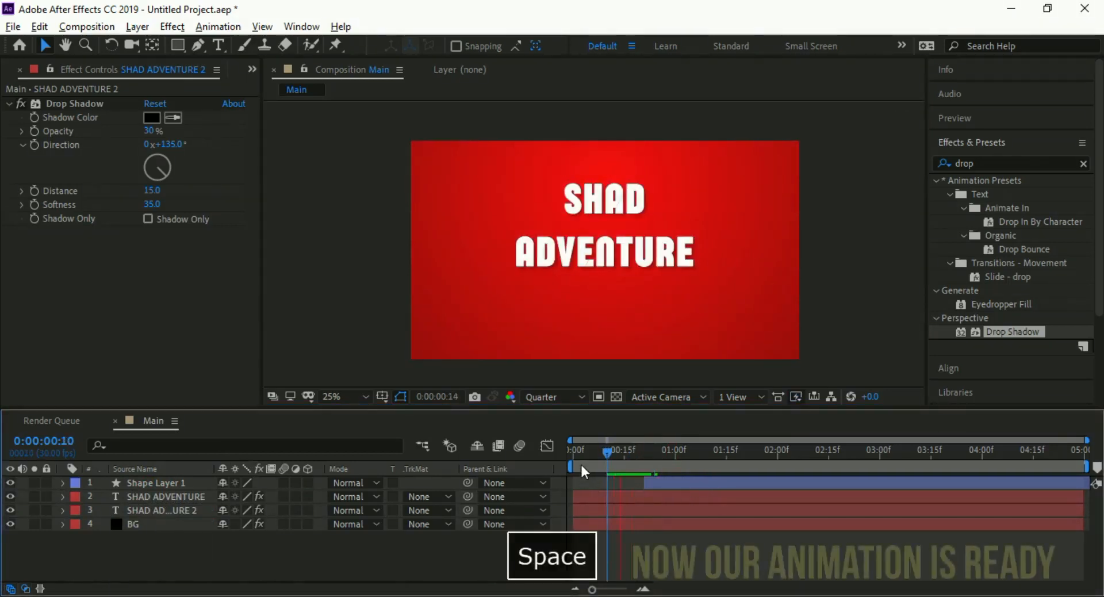
key(space)
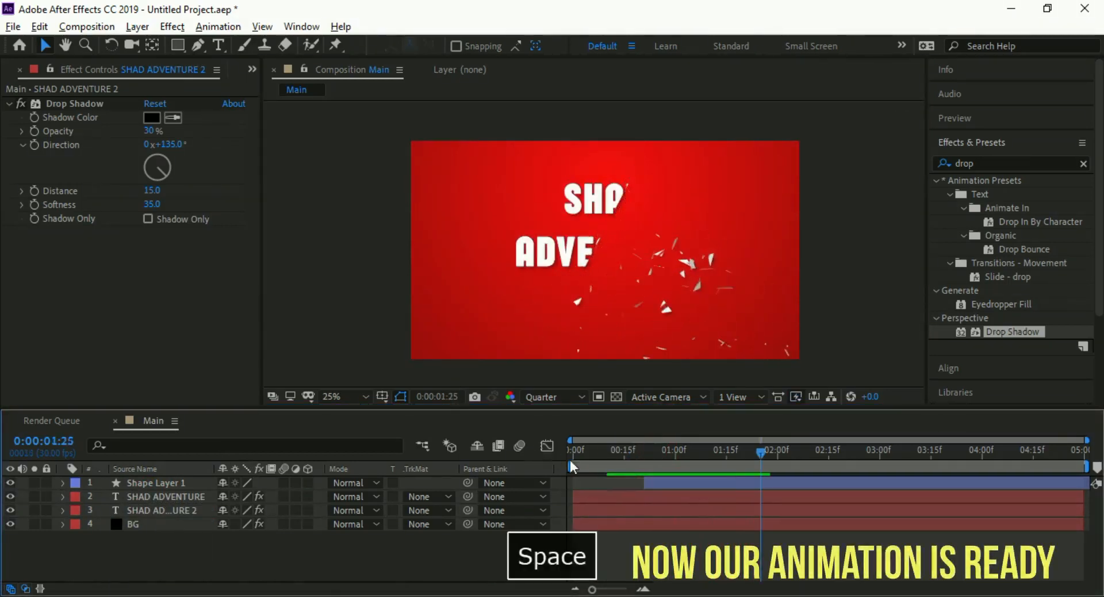
drag(764, 452, 587, 460)
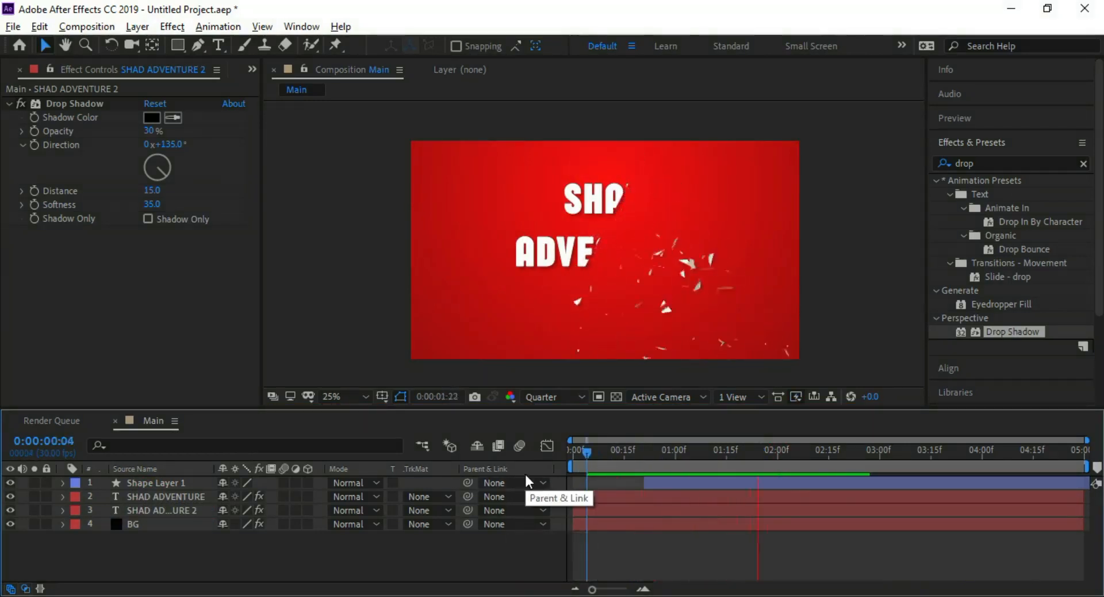
key(space)
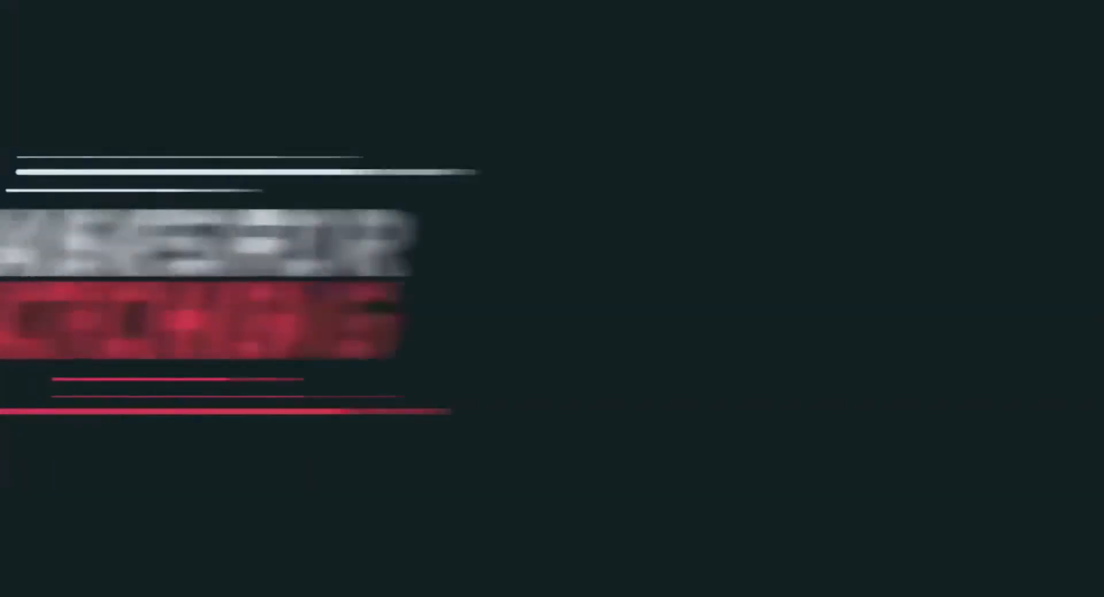